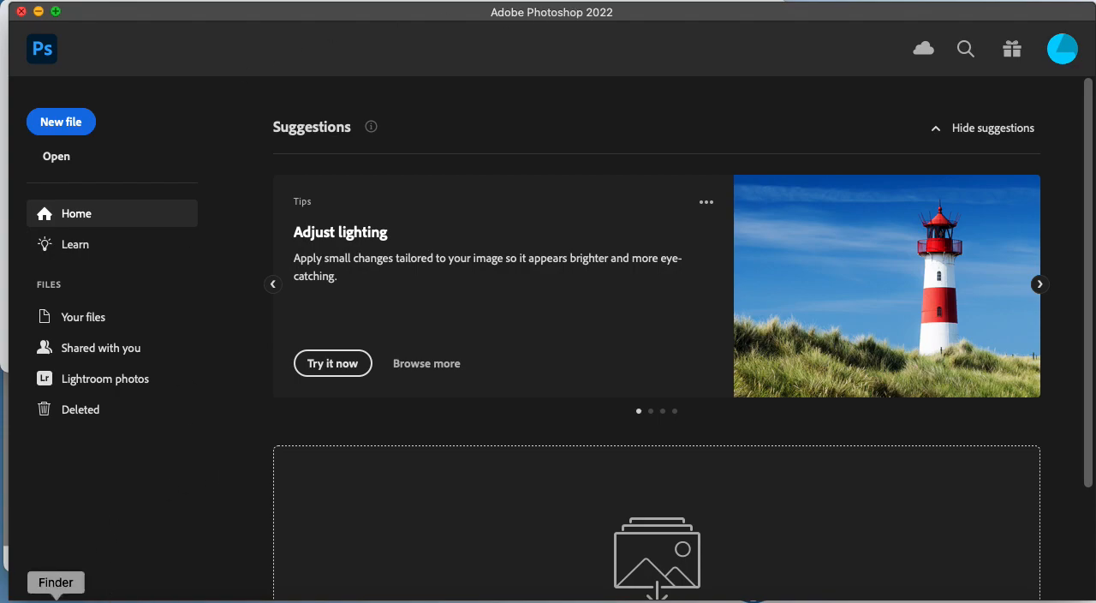
# Open the parking-lot screen shot from Finder's Recents as a Photoshop document and enlarge it to 25%.
pyautogui.click(56, 600)
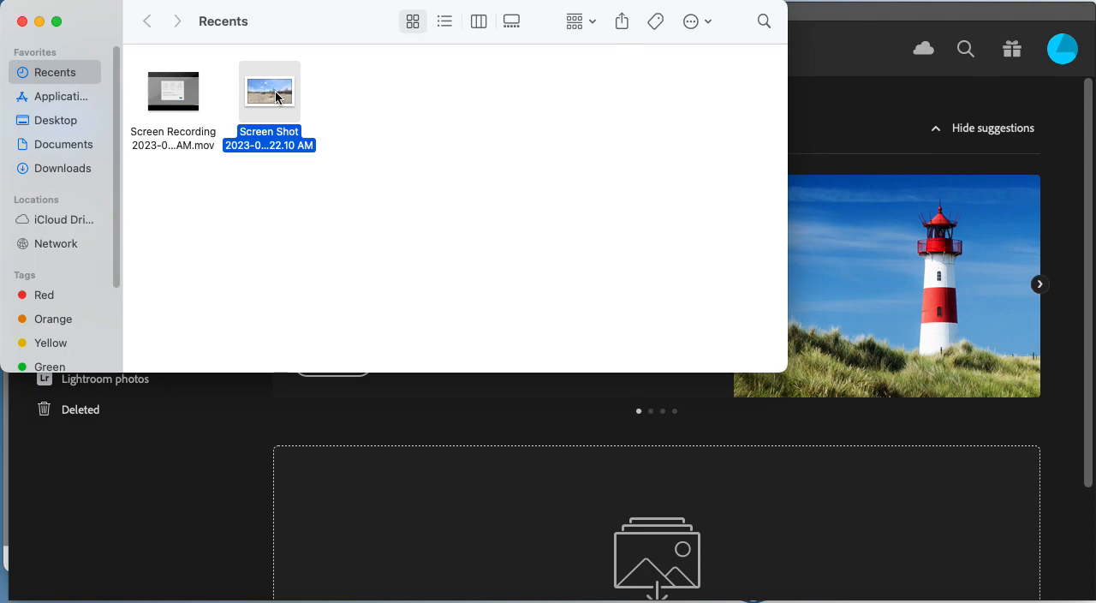
pyautogui.moveTo(275, 90); pyautogui.dragTo(501, 485)
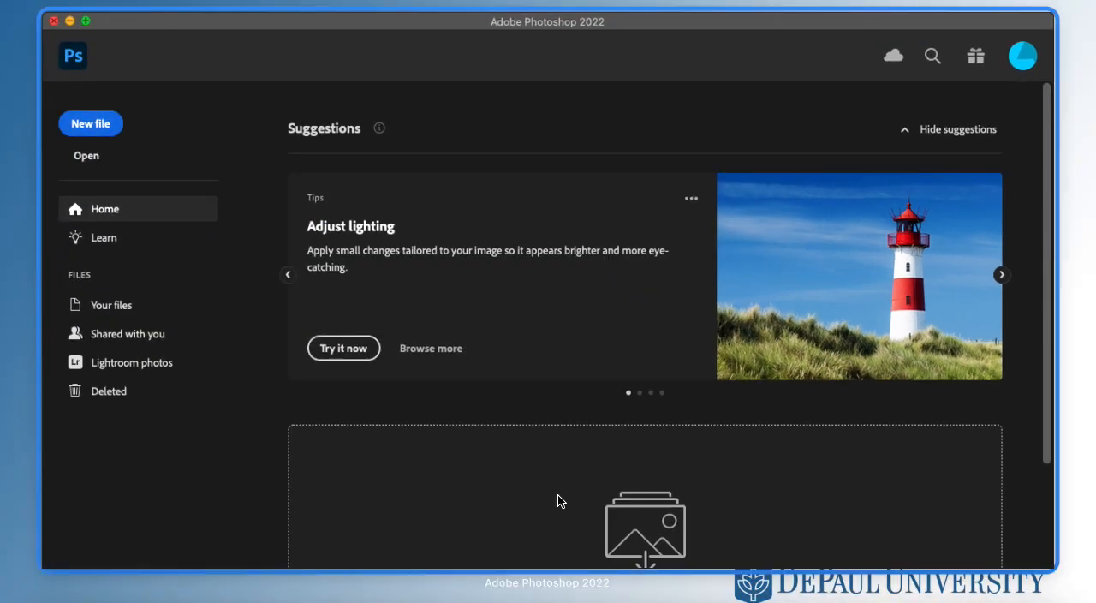
pyautogui.click(448, 26)
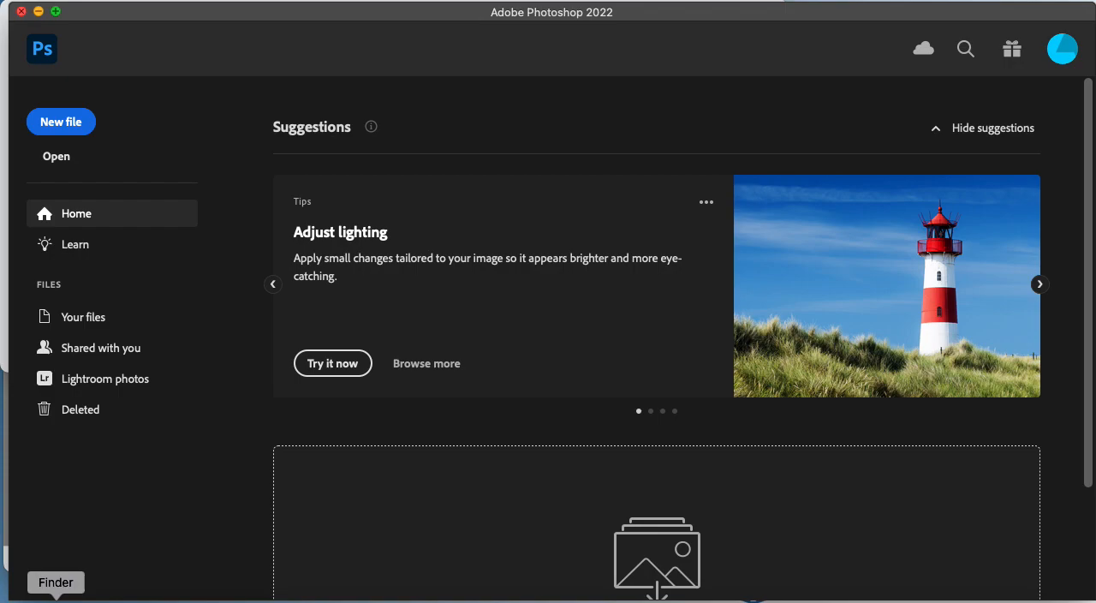
pyautogui.click(55, 597)
pyautogui.moveTo(259, 89); pyautogui.dragTo(534, 597)
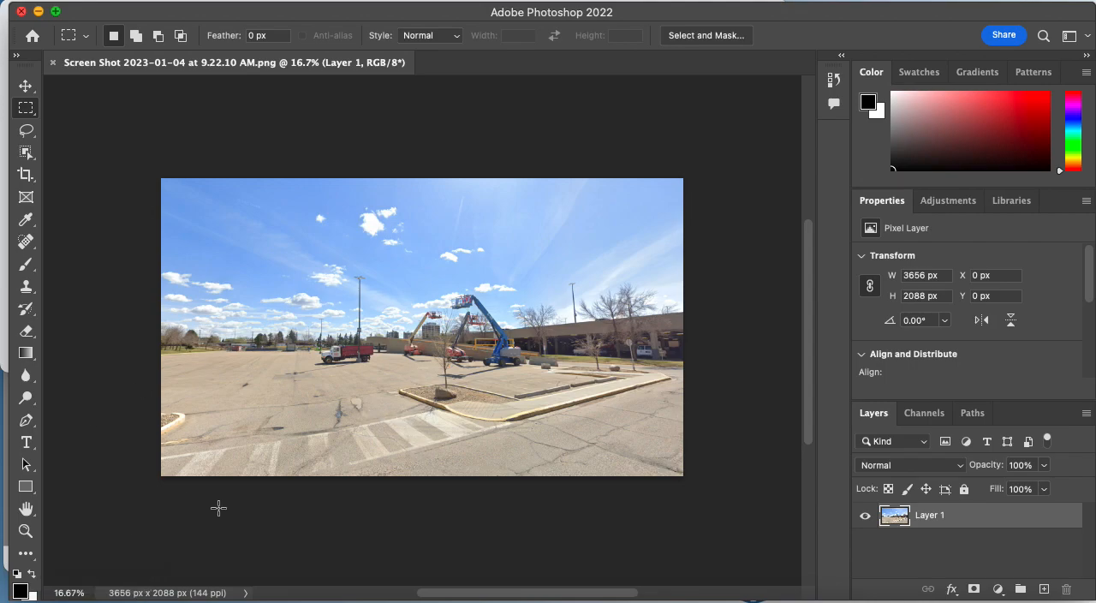
pyautogui.press('super+equal')
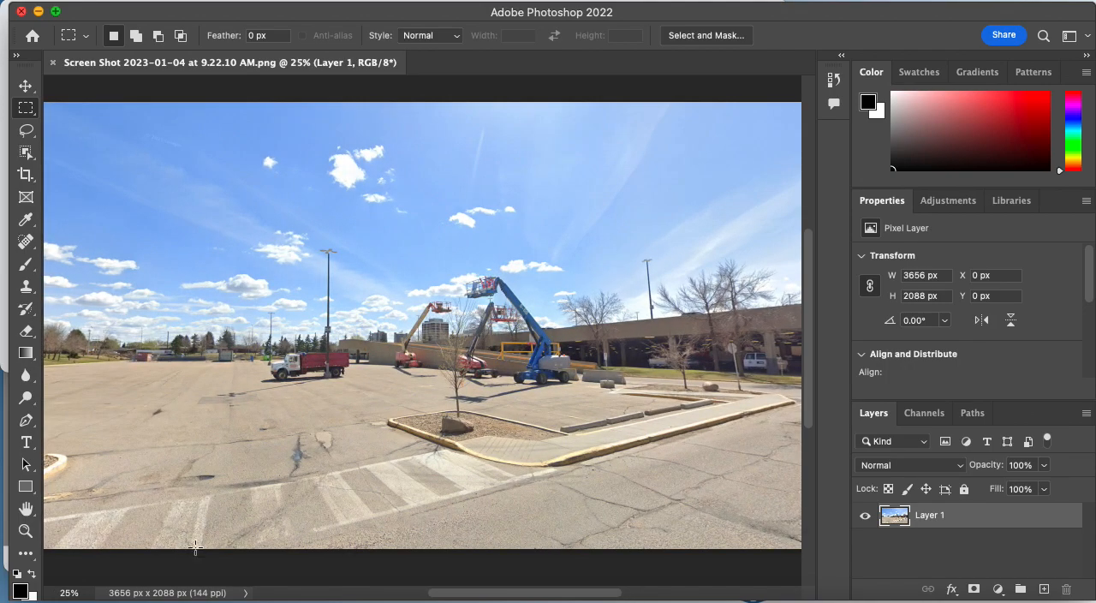
# Open NAE-SelfPortrait.JPG from the Desktop folder in Finder as a separate Photoshop document.
pyautogui.click(56, 599)
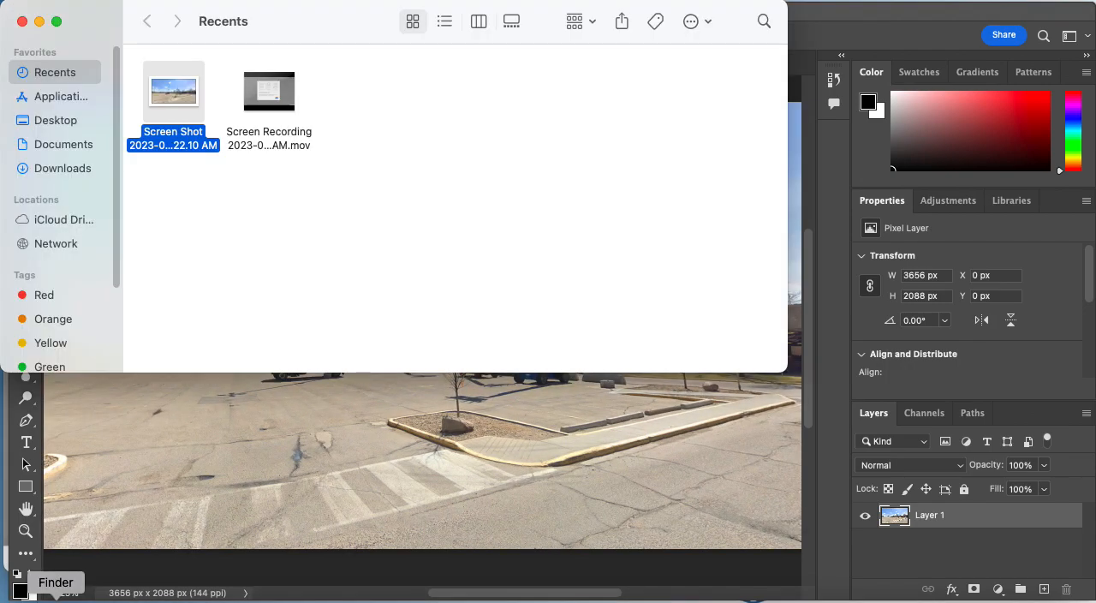
pyautogui.click(48, 126)
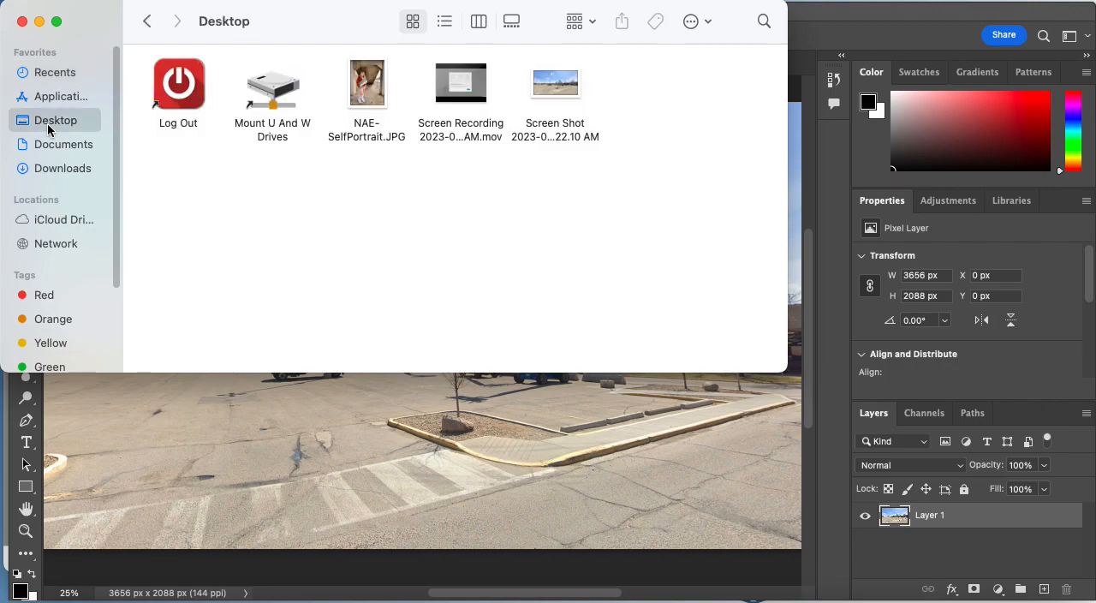
pyautogui.moveTo(375, 91); pyautogui.dragTo(549, 600)
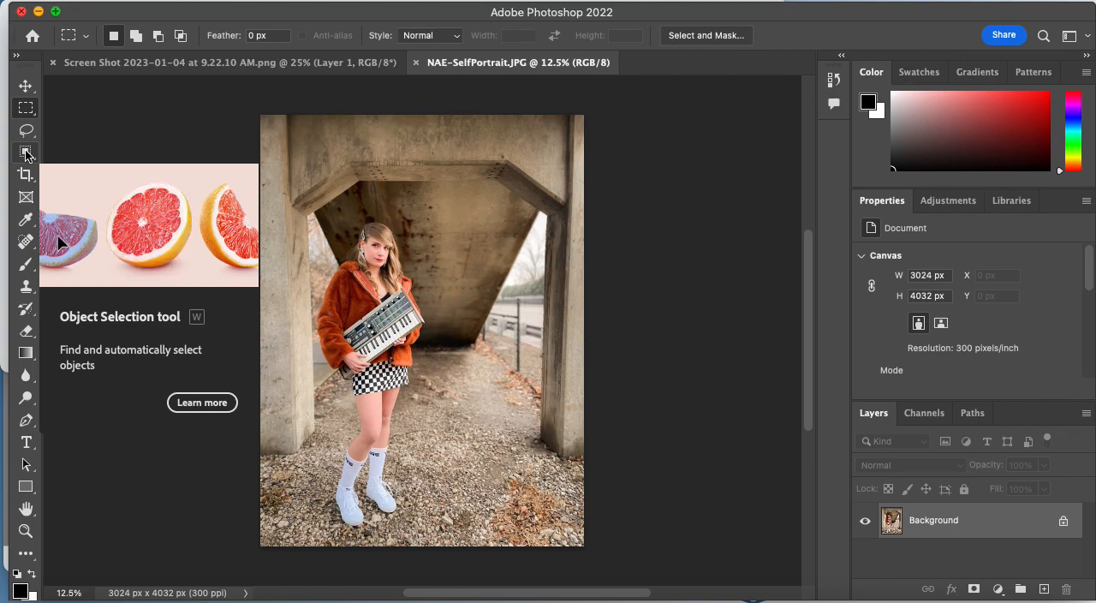
# Select the person holding the keyboard in the portrait with the Object Selection tool.
pyautogui.click(26, 153)
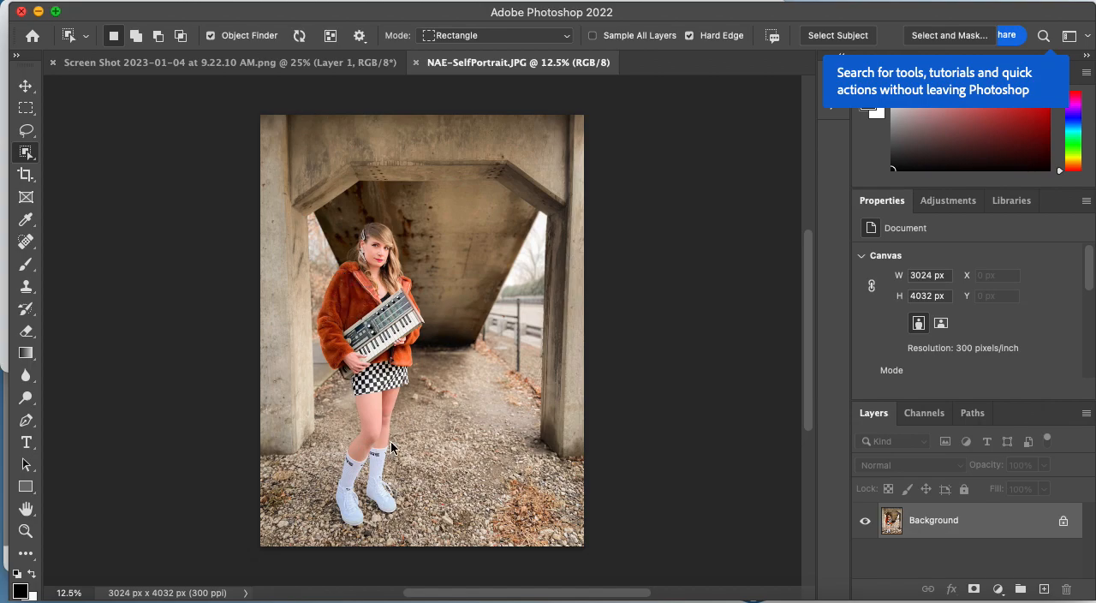
pyautogui.click(382, 329)
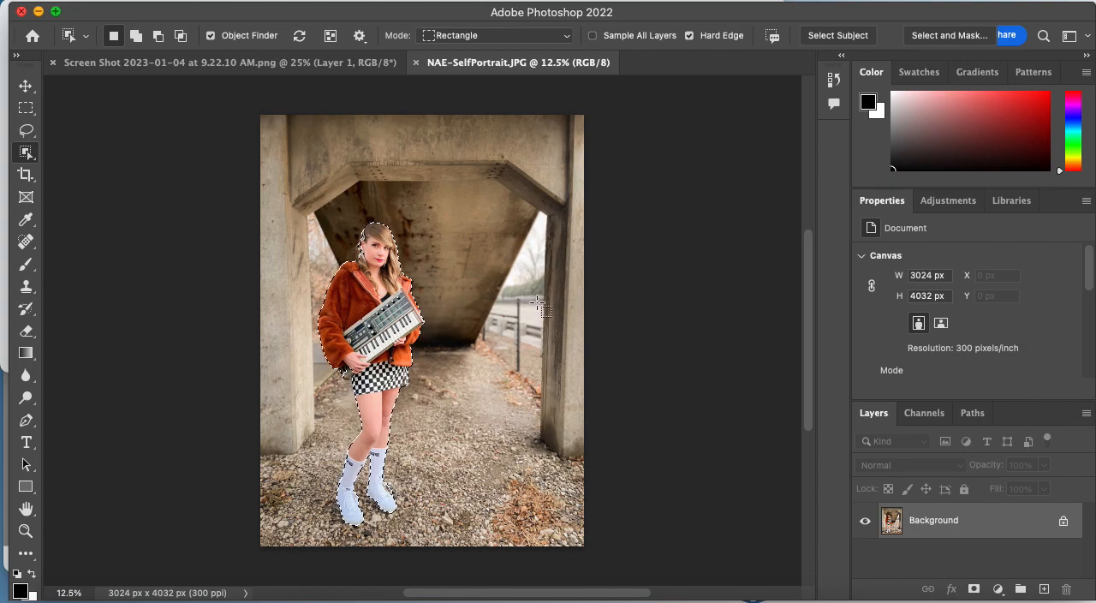
# Examine the selection outline up close around the hair, the jacket, the keyboard and the skirt.
pyautogui.press('super+equal')
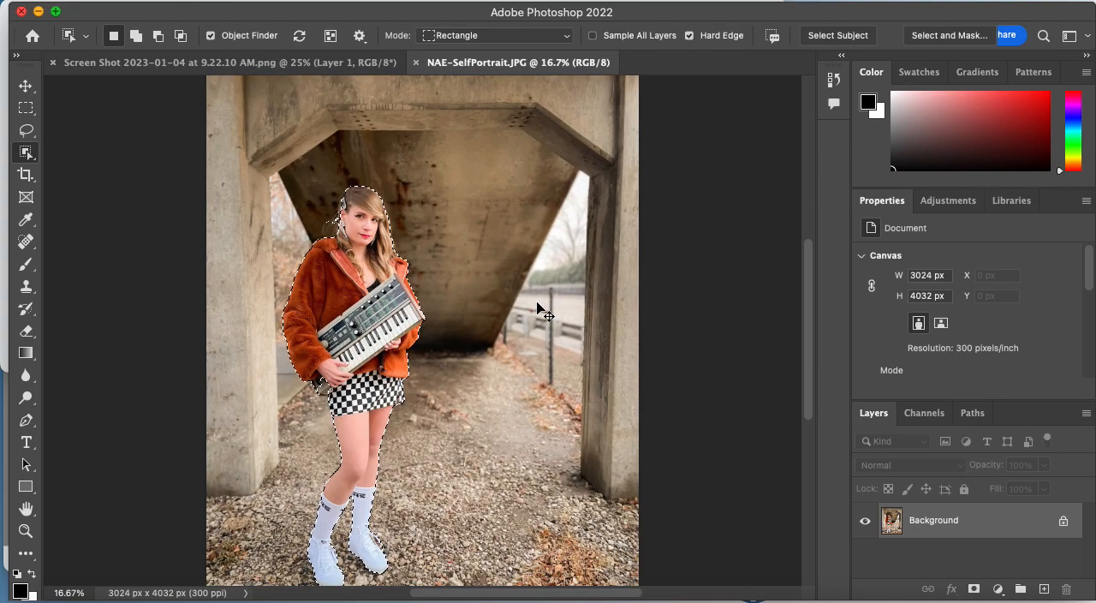
pyautogui.press('super+equal')
pyautogui.press('super+equal')
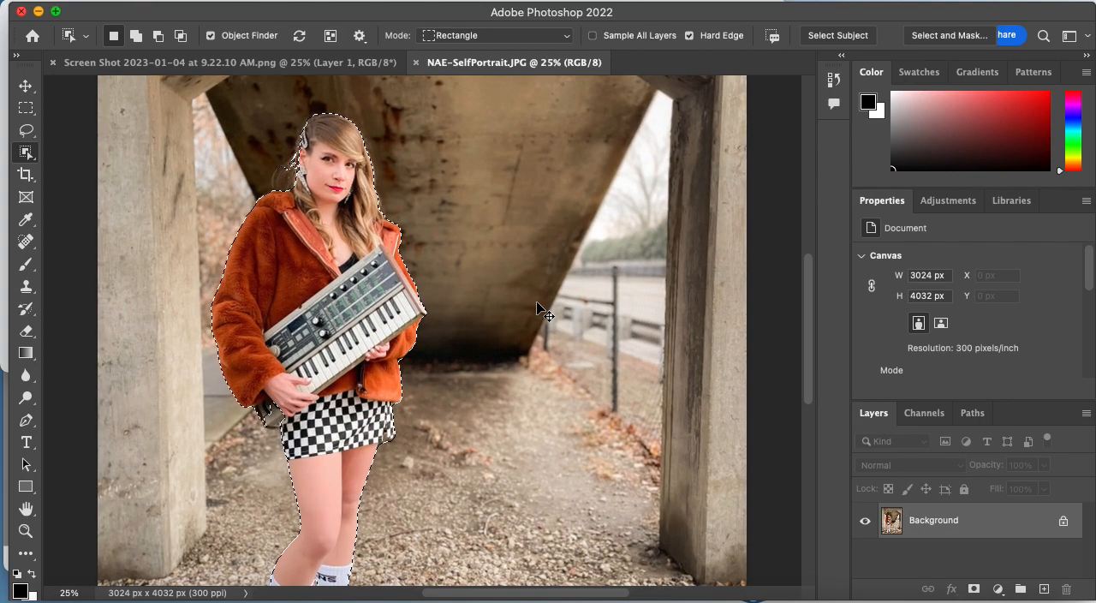
pyautogui.press('super+equal')
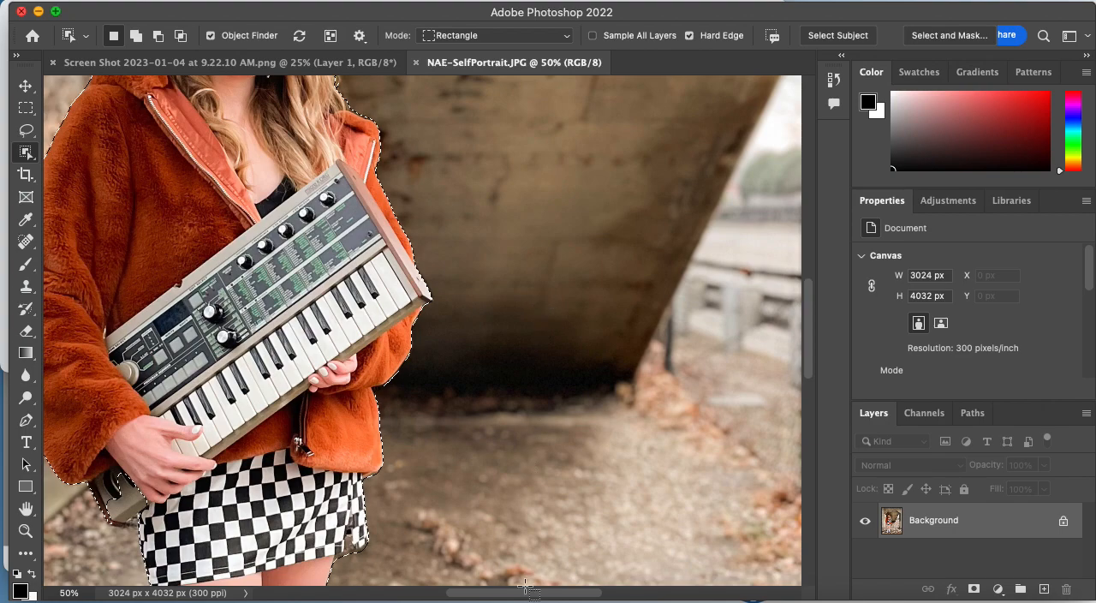
pyautogui.moveTo(509, 595); pyautogui.dragTo(456, 598)
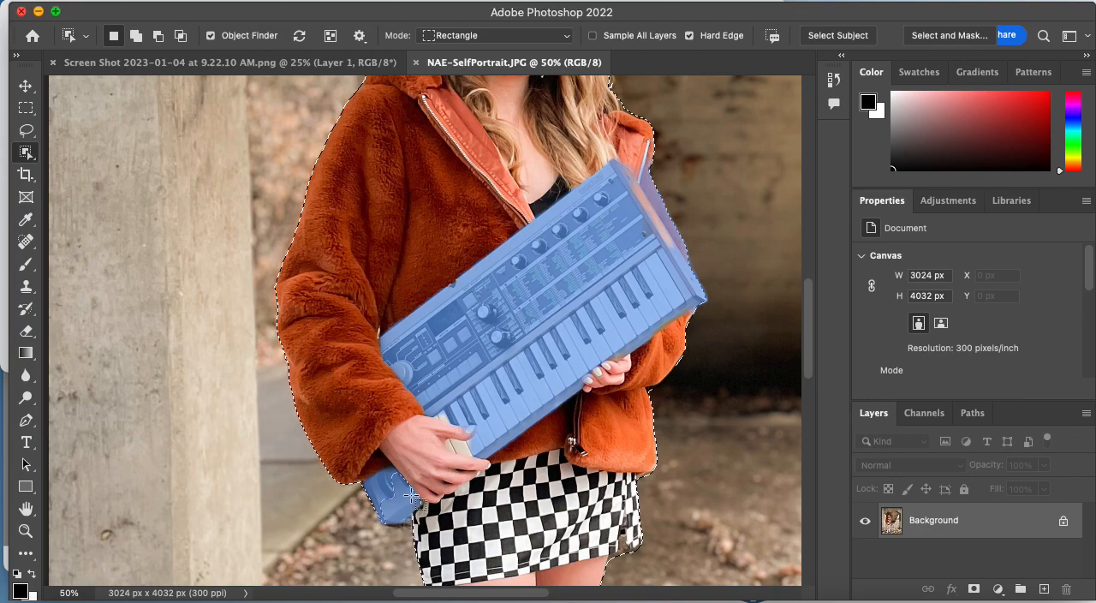
pyautogui.scroll(5, 539, 424)
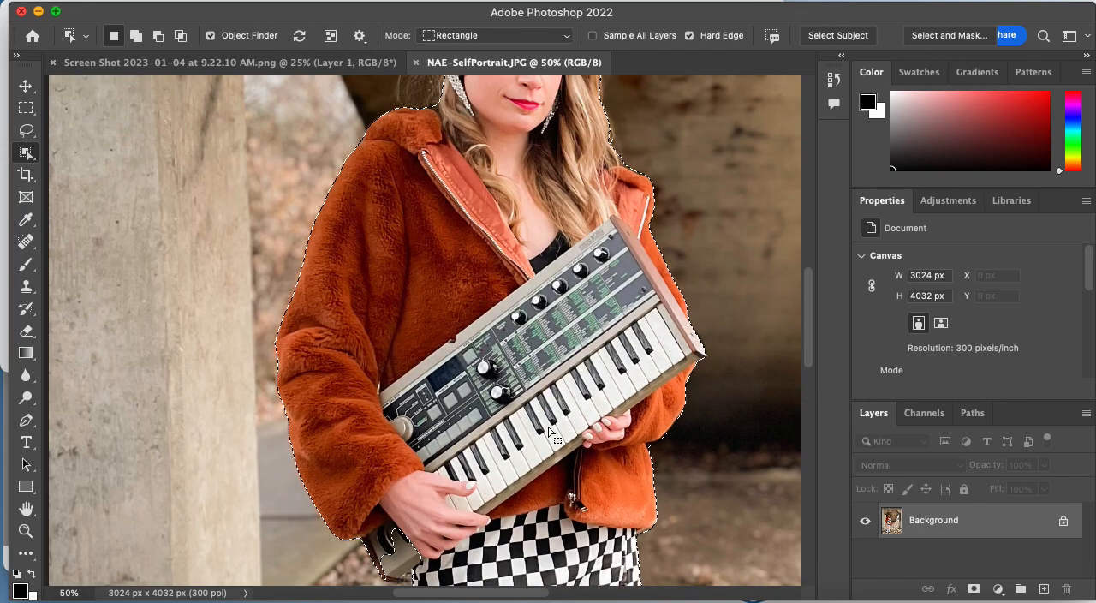
pyautogui.scroll(7, 548, 432)
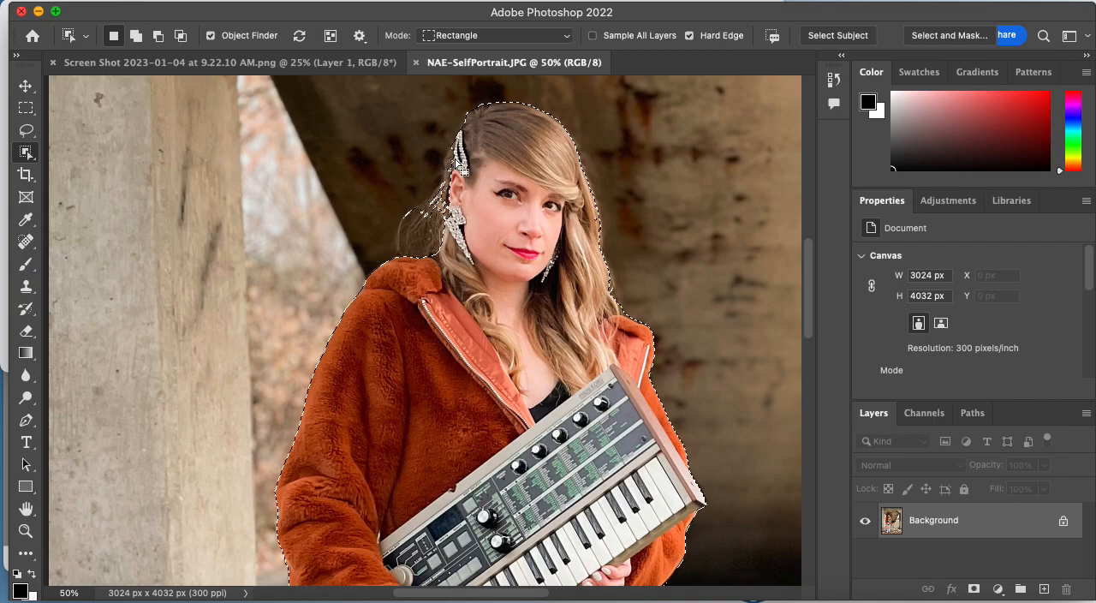
pyautogui.scroll(-4, 646, 368)
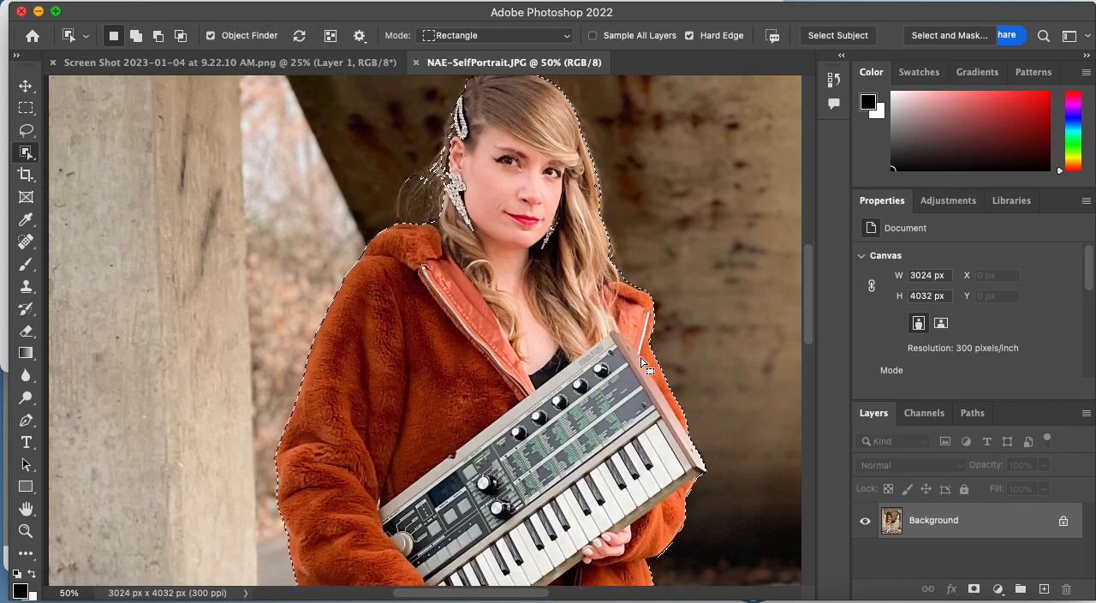
pyautogui.scroll(-7, 646, 368)
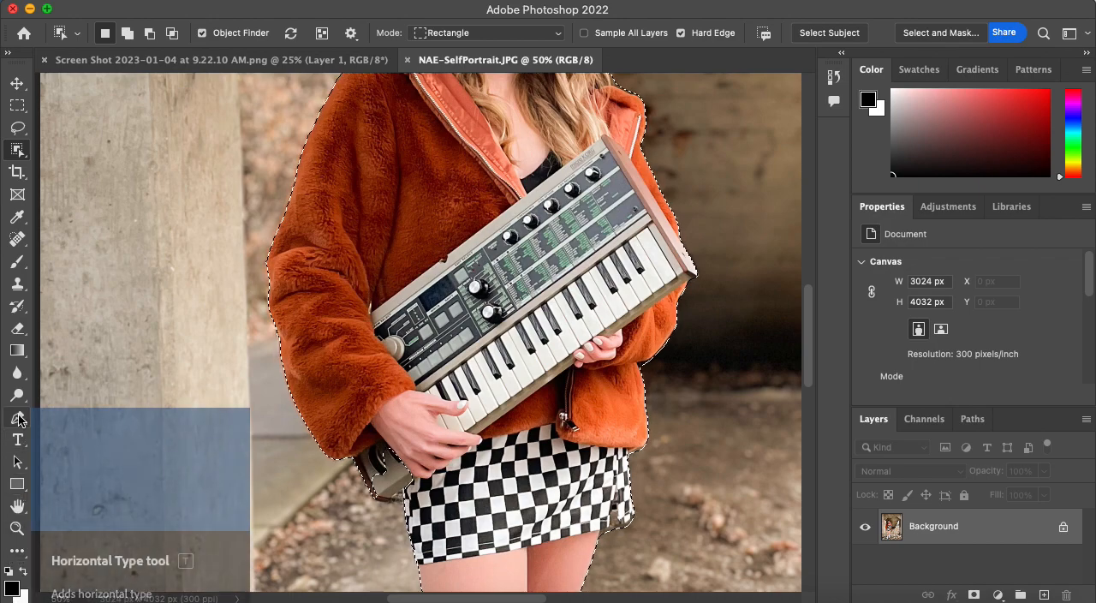
# Customize the toolbar to hide the Quick Mask mode control and disable shortcuts for hidden toolbar extras.
pyautogui.click(19, 555)
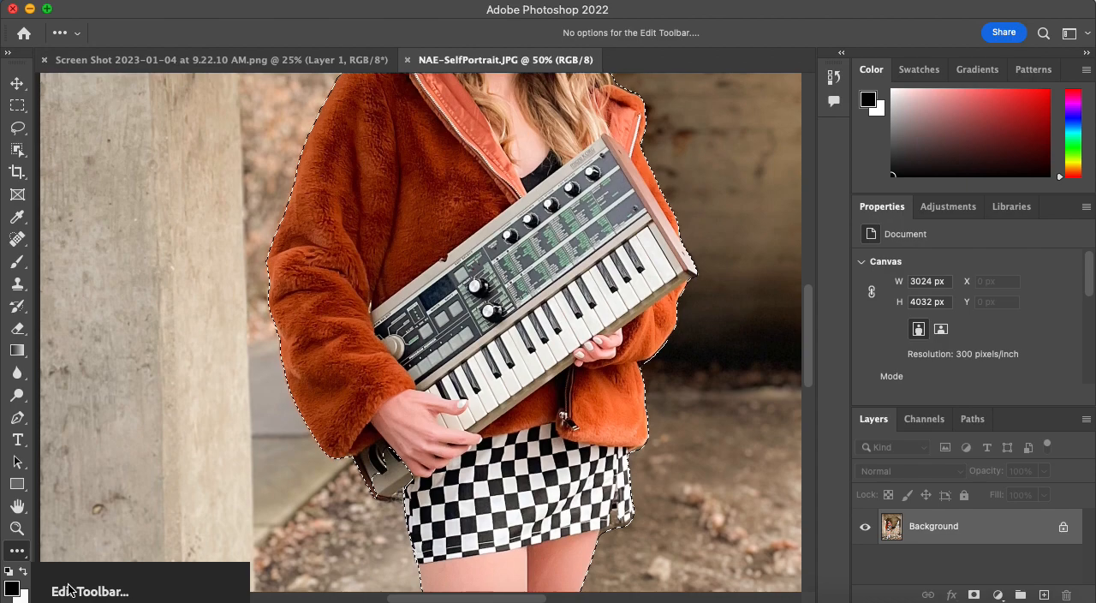
pyautogui.click(17, 560)
pyautogui.click(12, 554)
pyautogui.click(72, 561)
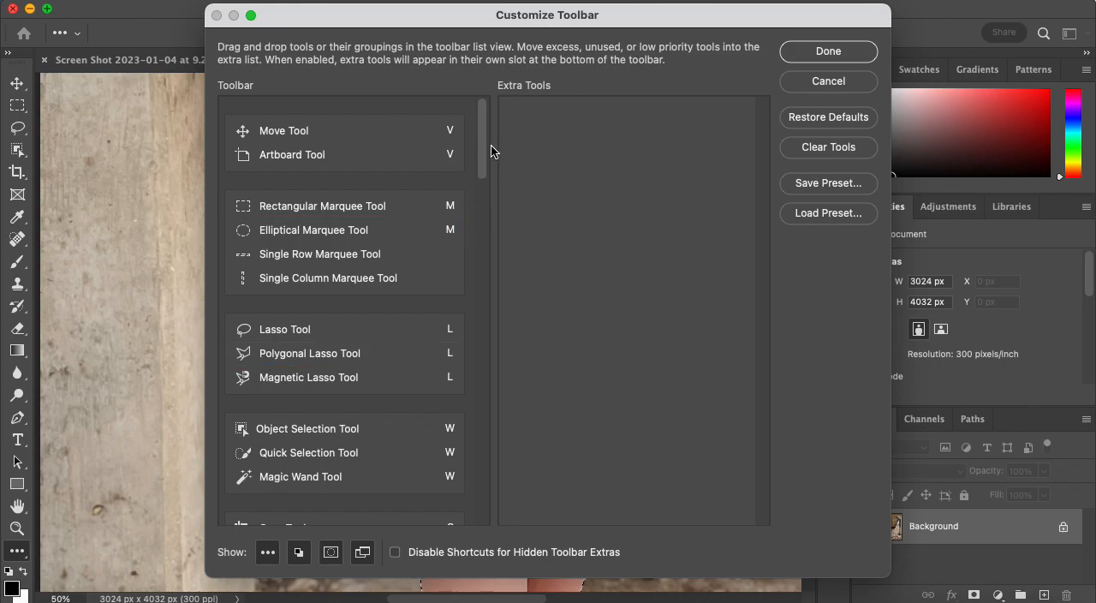
pyautogui.moveTo(485, 148)
pyautogui.mouseDown()
pyautogui.moveTo(479, 316)
pyautogui.moveTo(496, 508)
pyautogui.mouseUp()
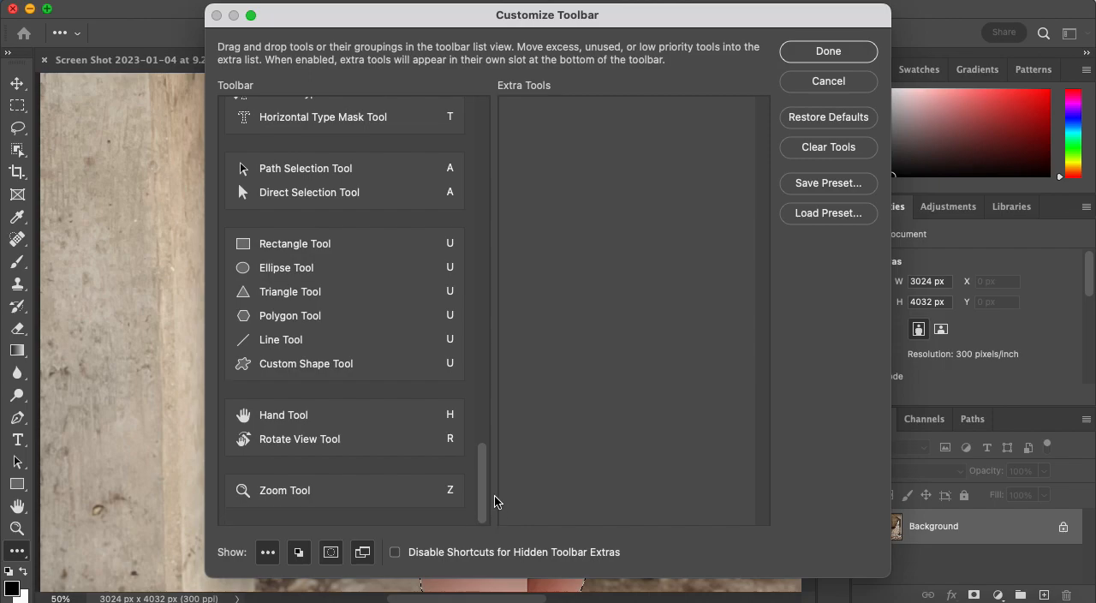
pyautogui.moveTo(478, 472); pyautogui.dragTo(480, 455)
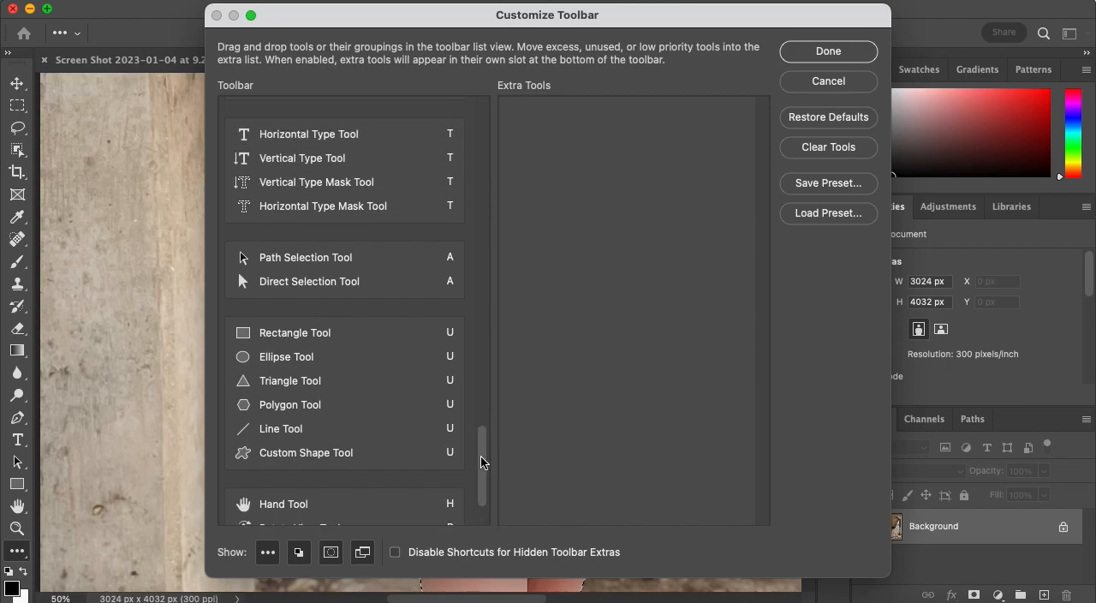
pyautogui.click(330, 552)
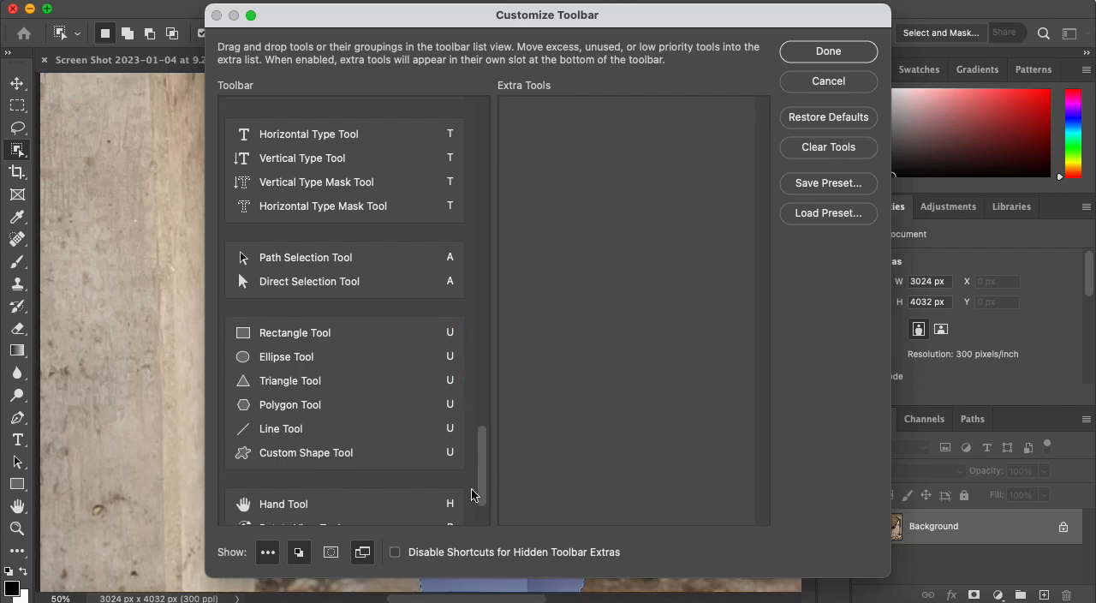
pyautogui.click(331, 559)
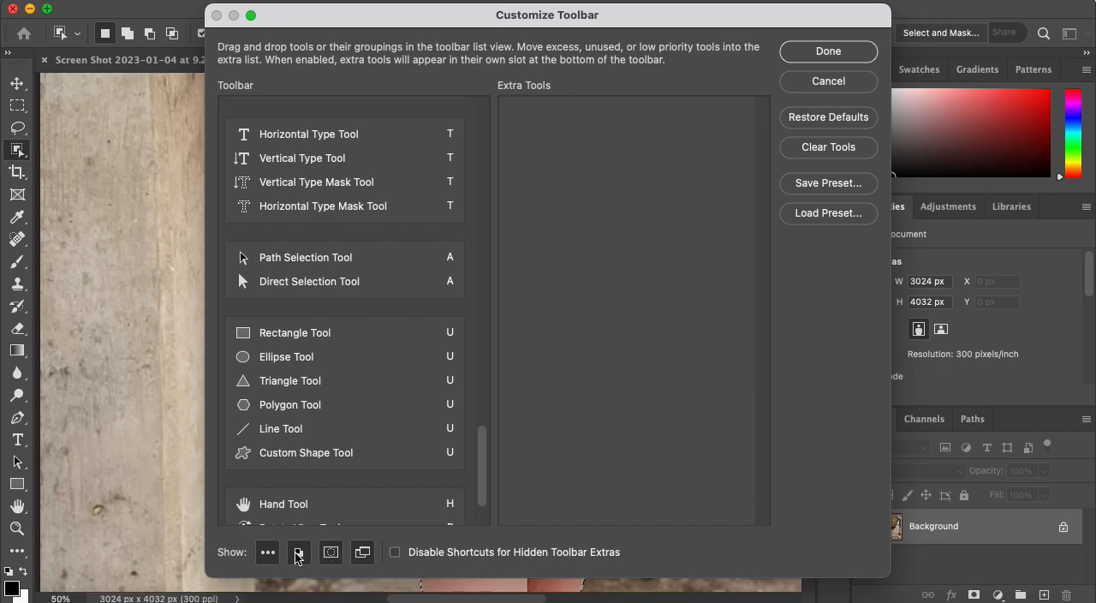
pyautogui.click(395, 553)
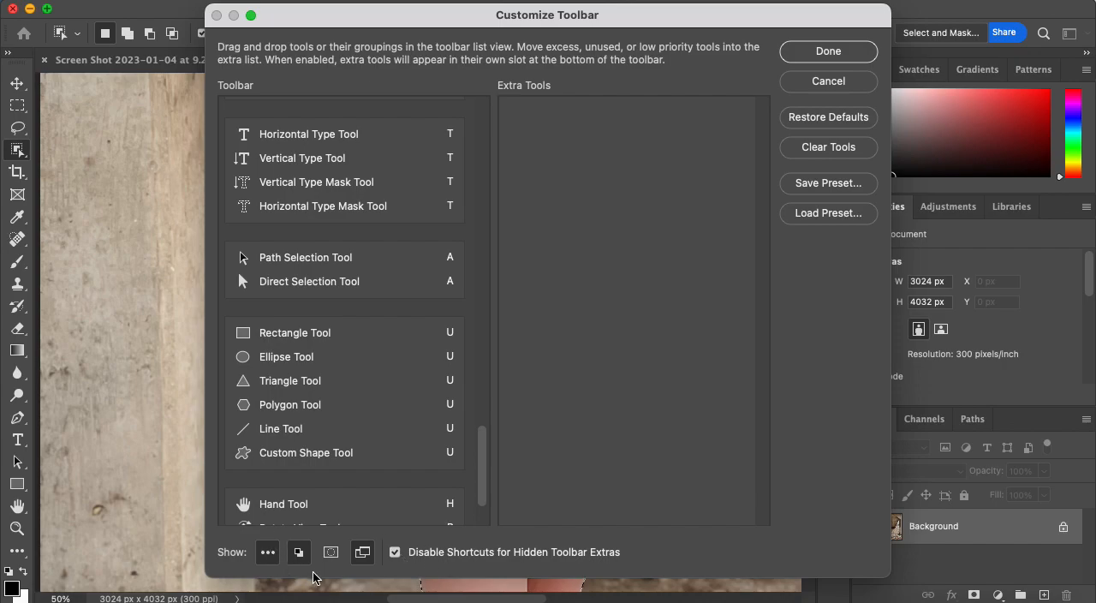
pyautogui.click(827, 51)
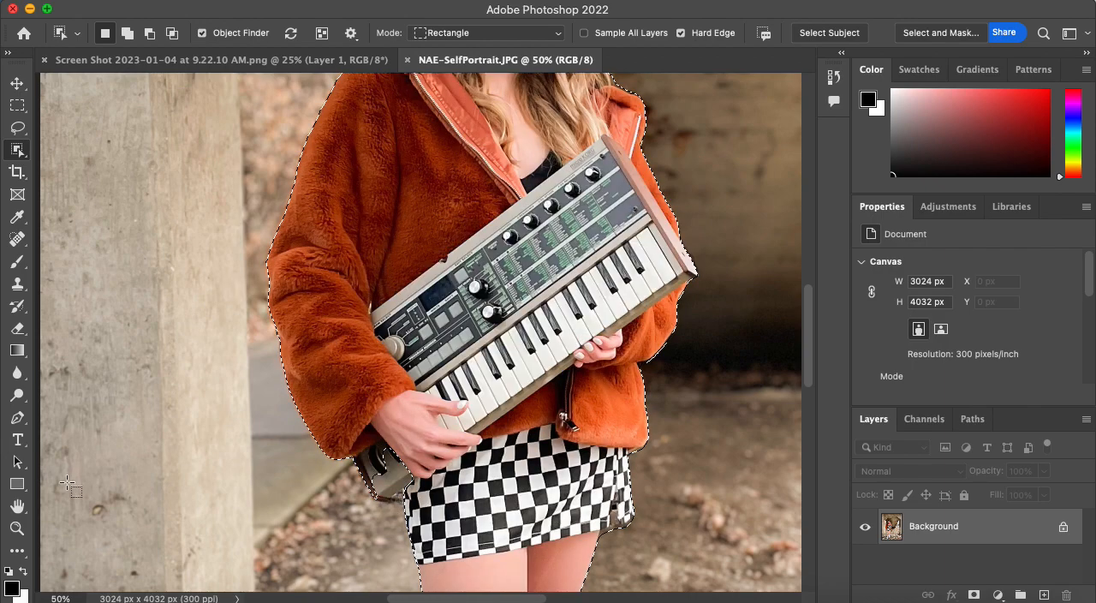
# Reopen the toolbar customization and show the Quick Mask mode control again.
pyautogui.click(20, 554)
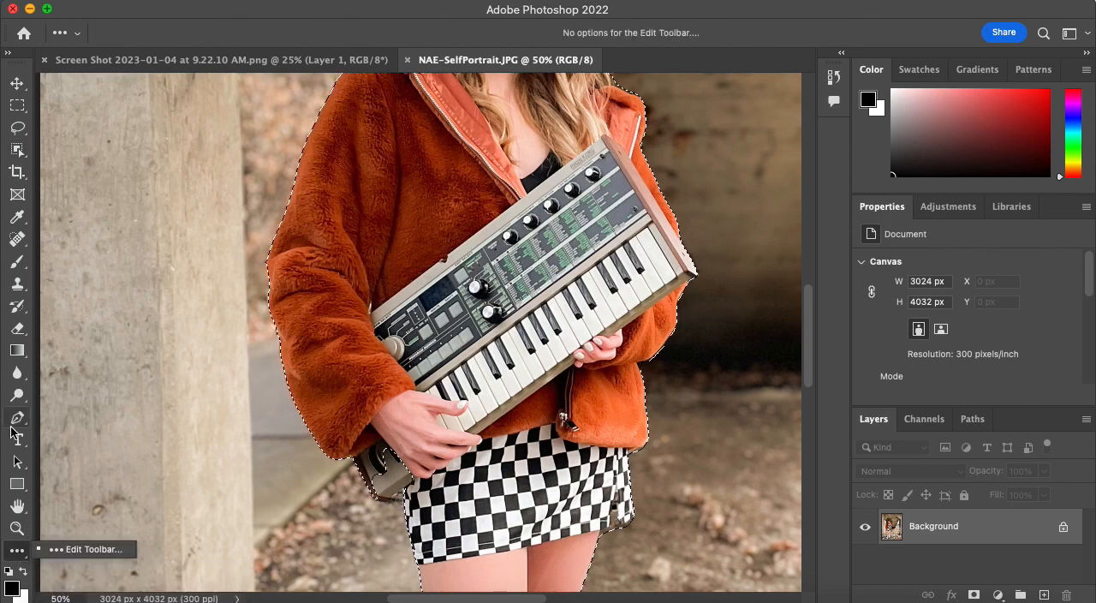
pyautogui.click(13, 600)
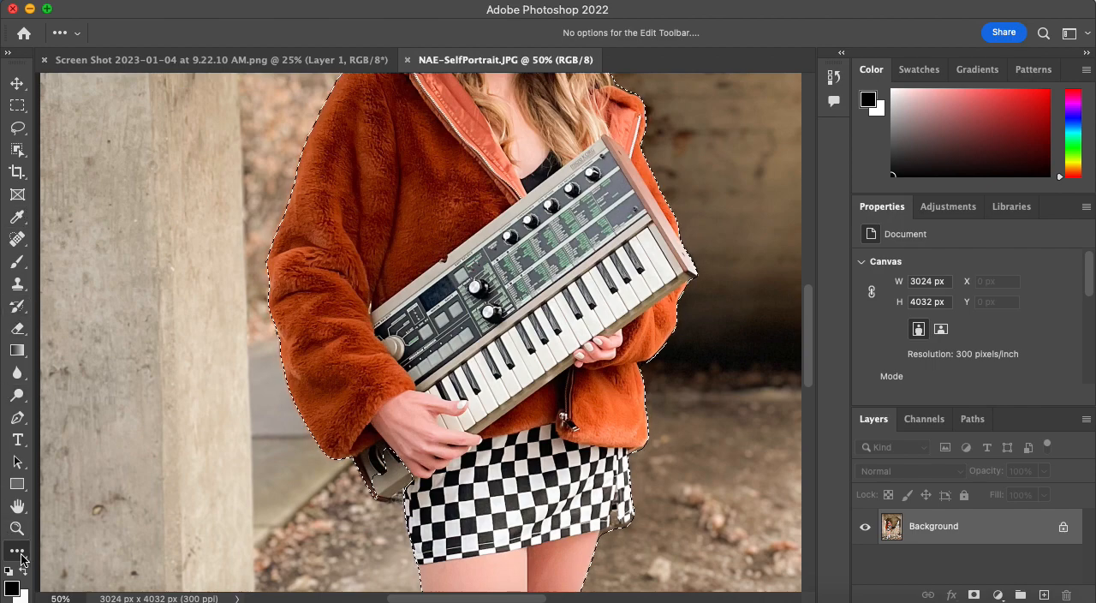
pyautogui.click(23, 561)
pyautogui.click(43, 553)
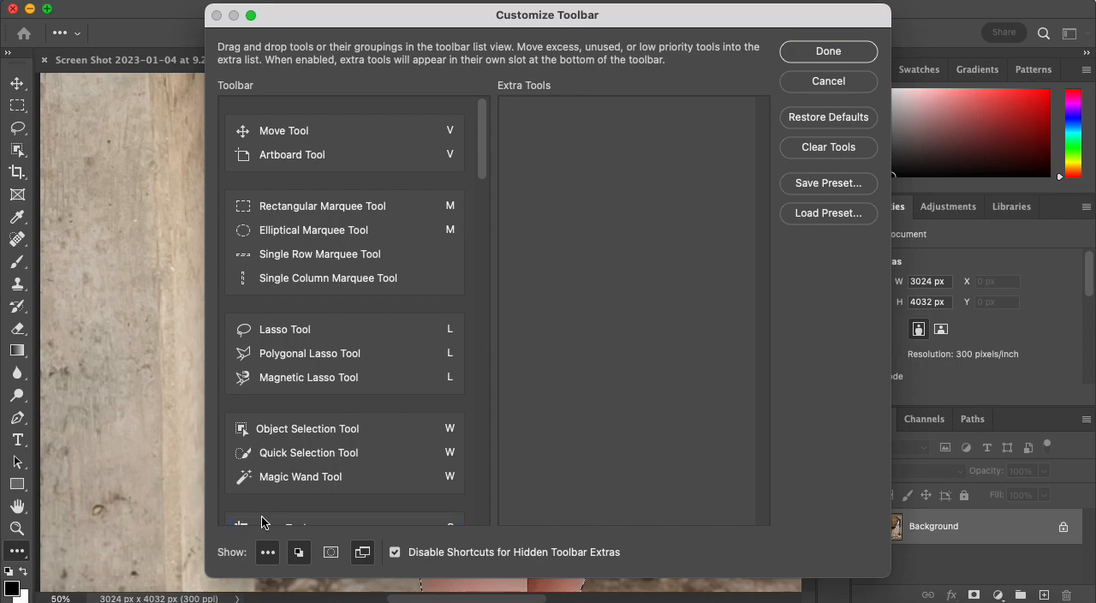
pyautogui.scroll(-1, 349, 351)
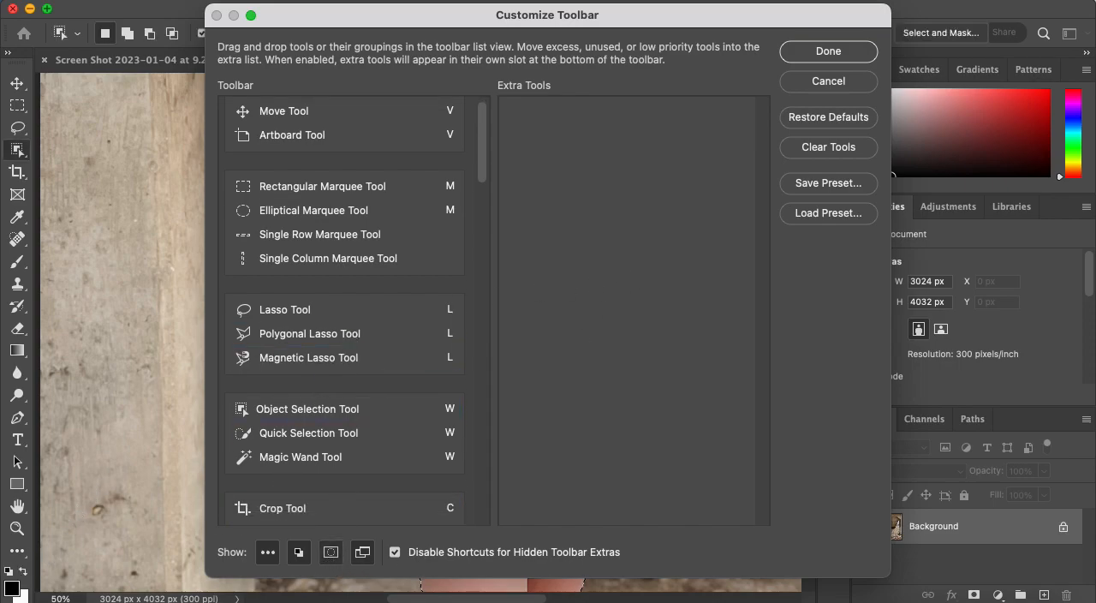
pyautogui.click(828, 52)
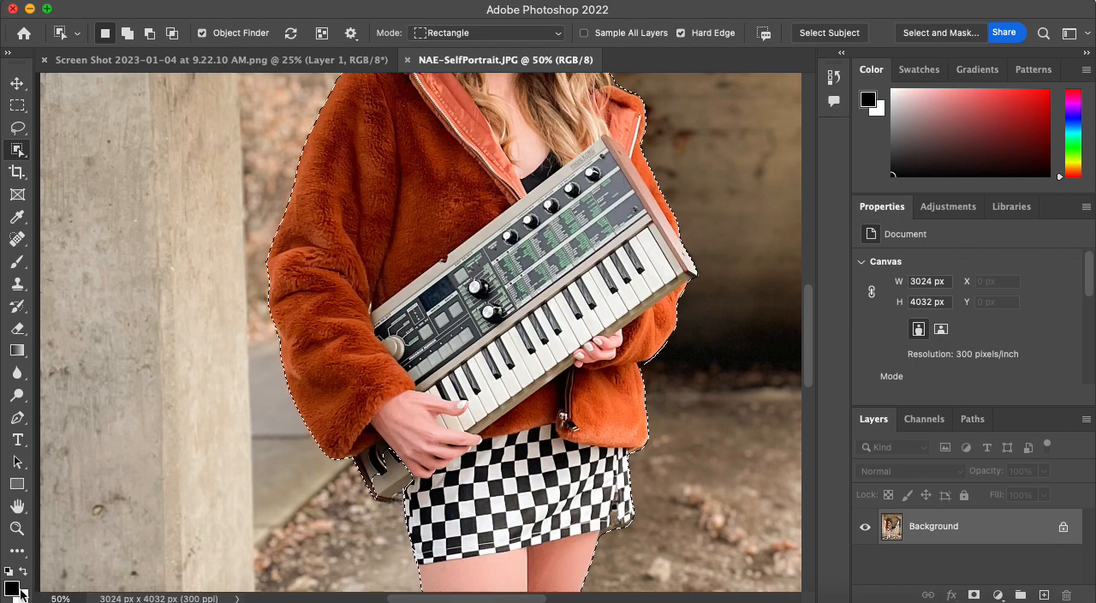
# Turn on Quick Mask mode for the selected person and inspect the overlay over the whole figure and around the keyboard.
pyautogui.click(19, 553)
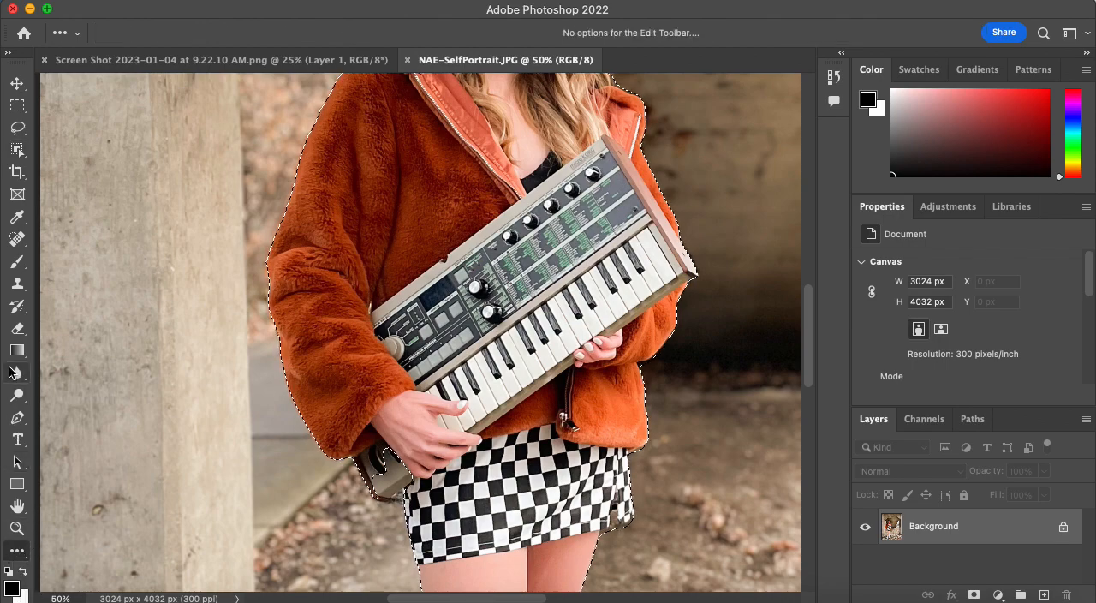
pyautogui.press('q')
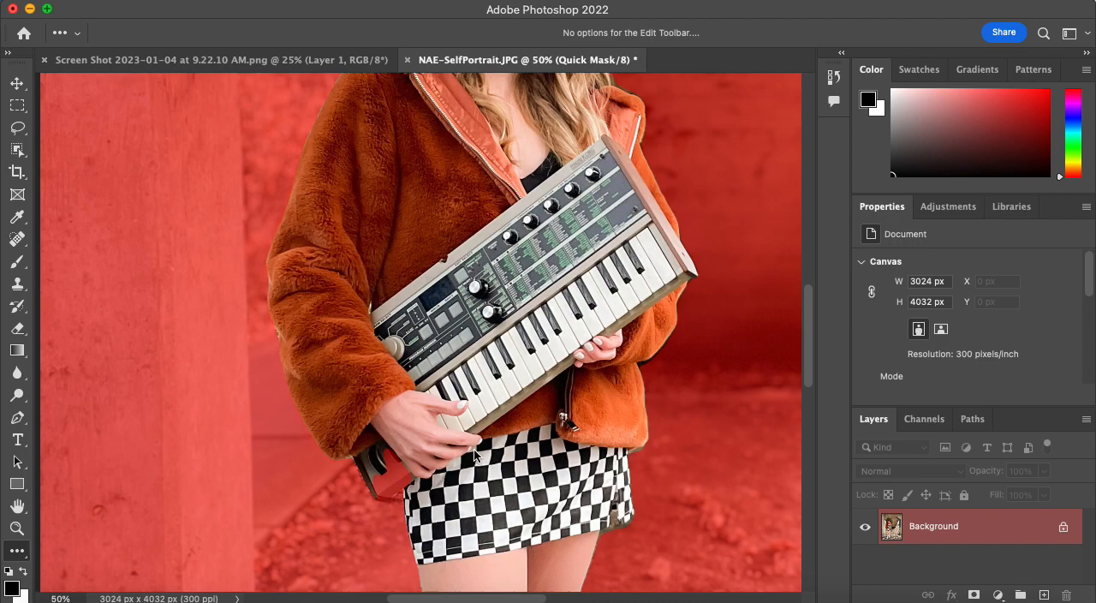
pyautogui.press('super+minus')
pyautogui.press('super+minus')
pyautogui.press('super+minus')
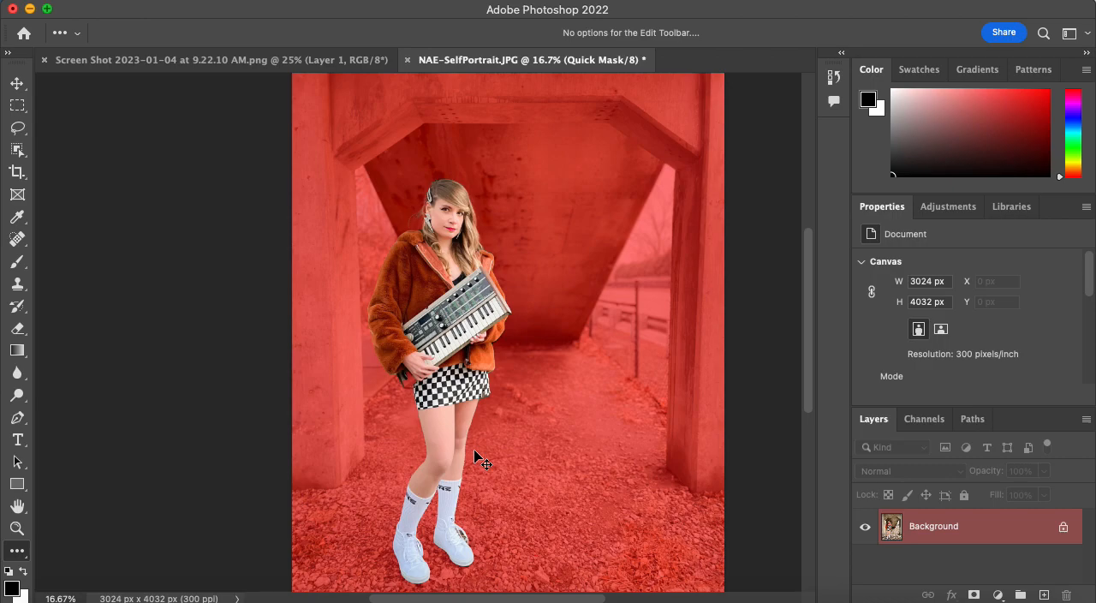
pyautogui.press('super+equal')
pyautogui.press('super+equal')
pyautogui.press('super+equal')
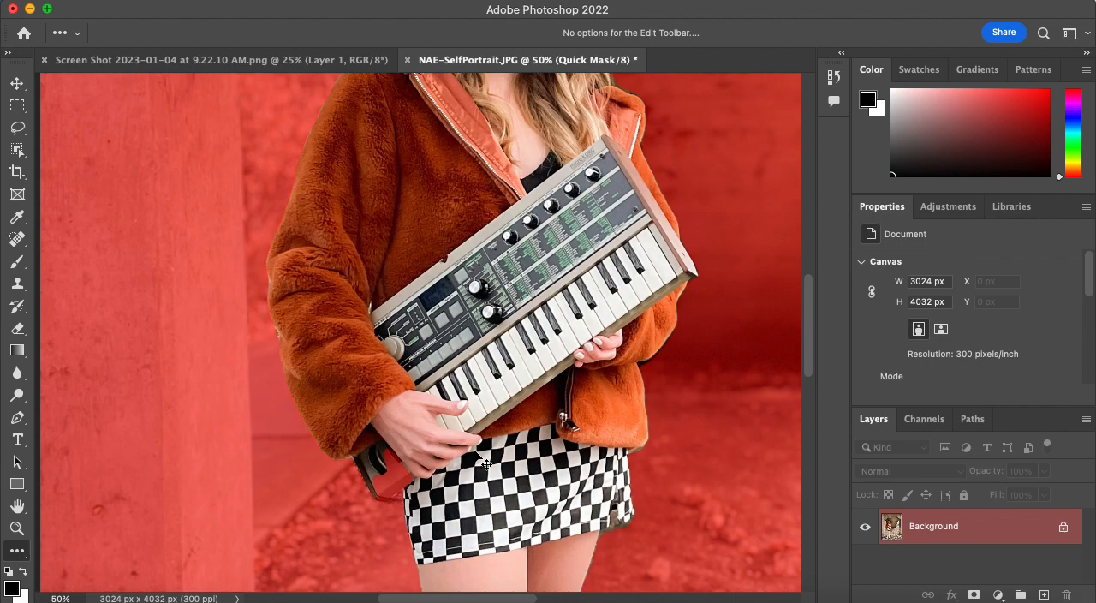
pyautogui.press('super+equal')
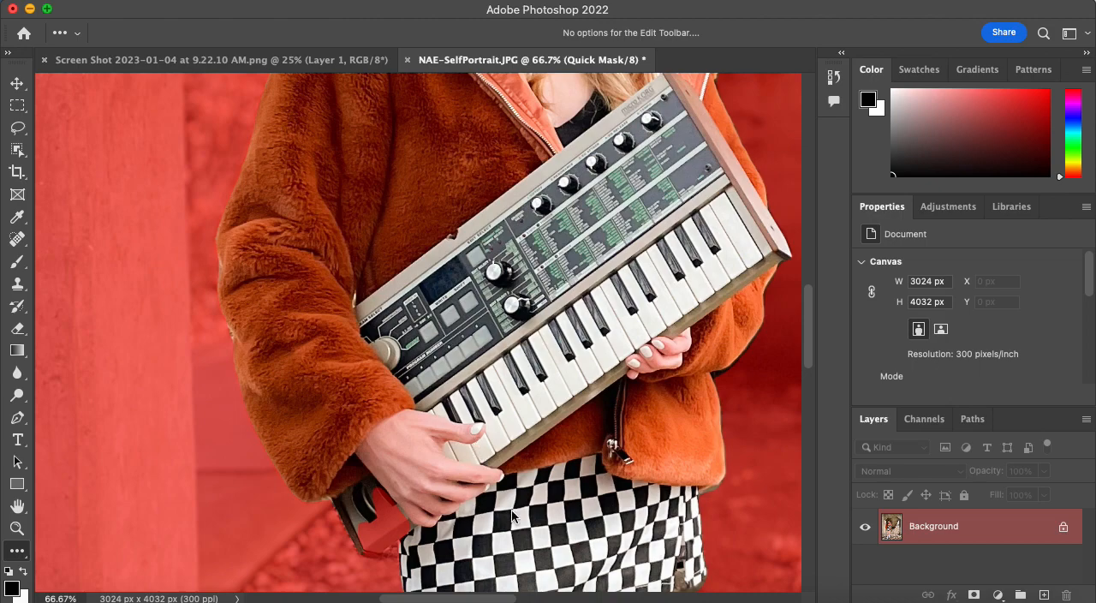
# Paint over the lower end of the keyboard beneath the hand with an enlarged black brush to mask it out.
pyautogui.scroll(-1, 446, 462)
pyautogui.scroll(-5, 446, 460)
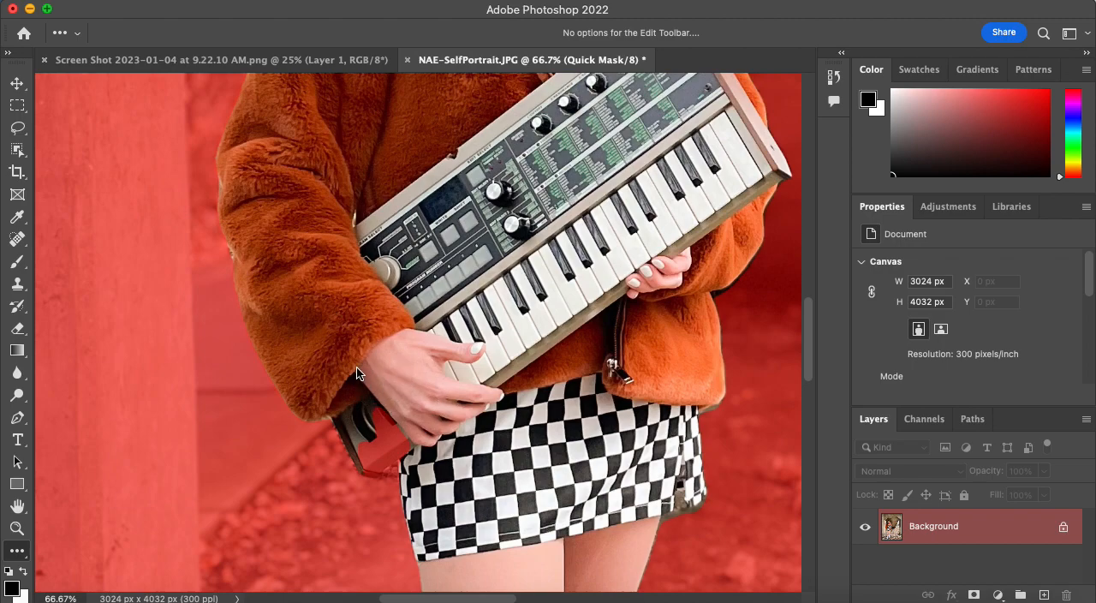
pyautogui.scroll(3, 358, 371)
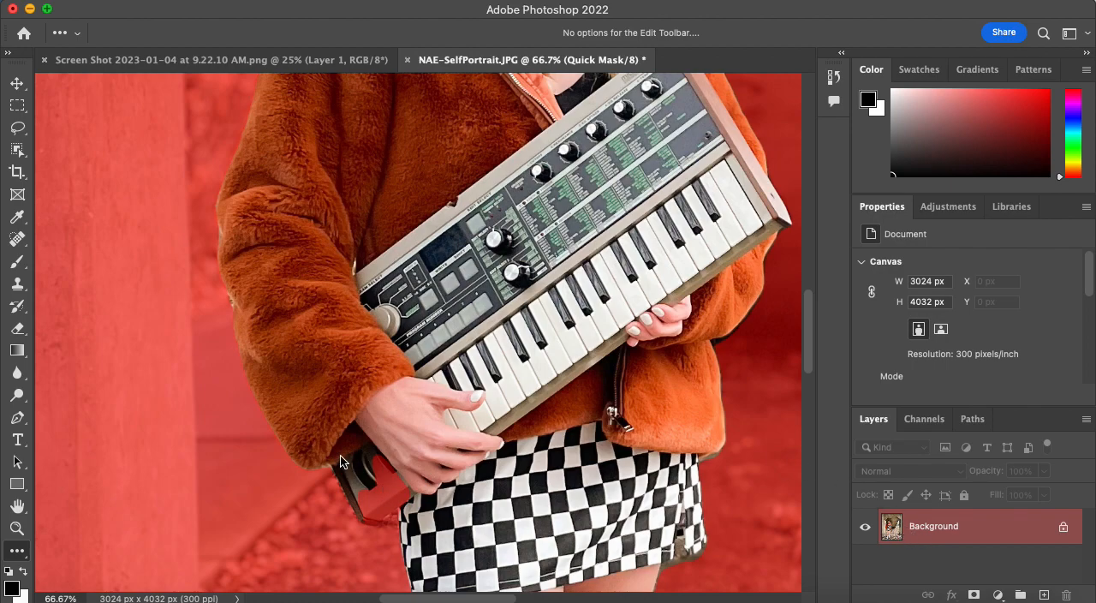
pyautogui.press('b')
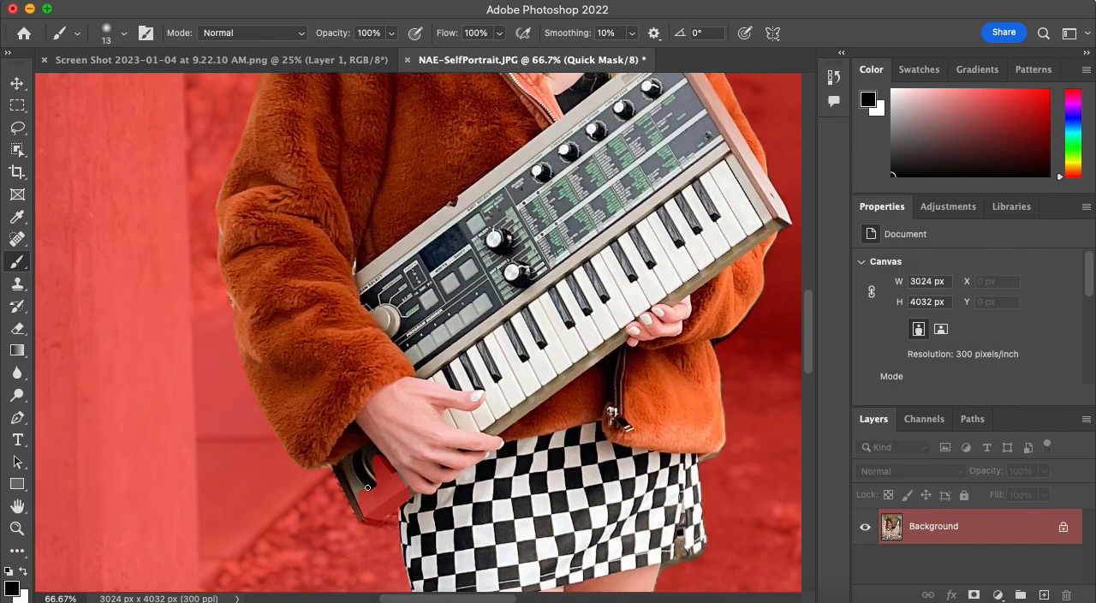
pyautogui.press(']')
pyautogui.press(']')
pyautogui.press(']')
pyautogui.press(']')
pyautogui.moveTo(375, 476)
pyautogui.mouseDown()
pyautogui.moveTo(384, 497)
pyautogui.moveTo(407, 504)
pyautogui.moveTo(379, 472)
pyautogui.mouseUp()
pyautogui.moveTo(381, 463)
pyautogui.mouseDown()
pyautogui.moveTo(348, 485)
pyautogui.moveTo(364, 488)
pyautogui.moveTo(380, 468)
pyautogui.moveTo(404, 498)
pyautogui.moveTo(325, 468)
pyautogui.moveTo(411, 489)
pyautogui.moveTo(381, 506)
pyautogui.moveTo(411, 507)
pyautogui.mouseUp()
pyautogui.press(']')
pyautogui.press(']')
pyautogui.press(']')
pyautogui.moveTo(411, 505)
pyautogui.mouseDown()
pyautogui.moveTo(375, 465)
pyautogui.moveTo(379, 482)
pyautogui.mouseUp()
pyautogui.press('[')
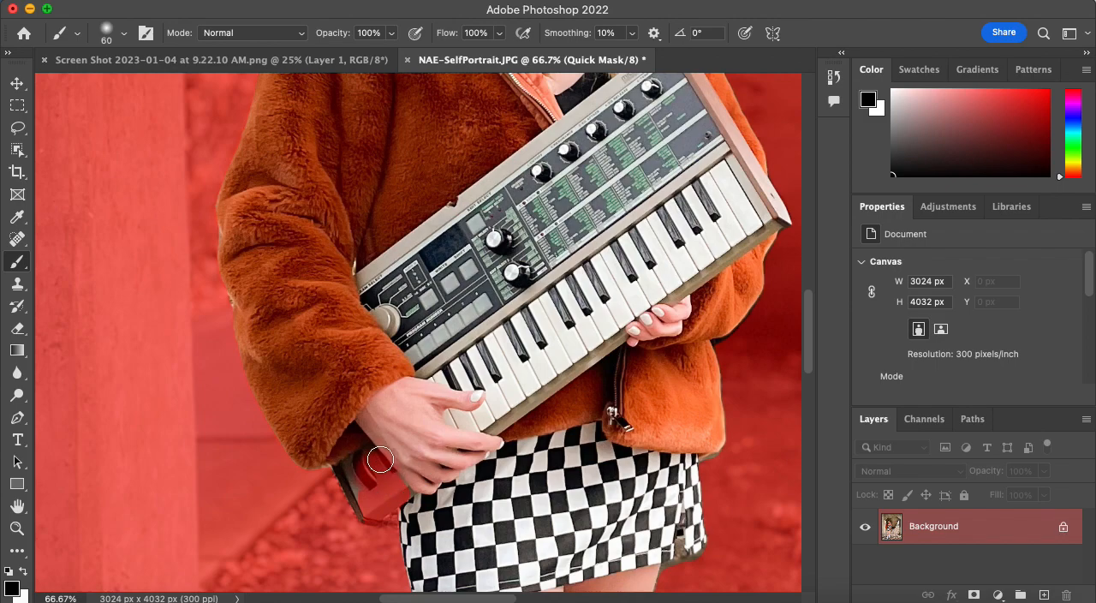
# Paint the masked lower end of the keyboard back into the selection with a 60 px white brush.
pyautogui.press('x')
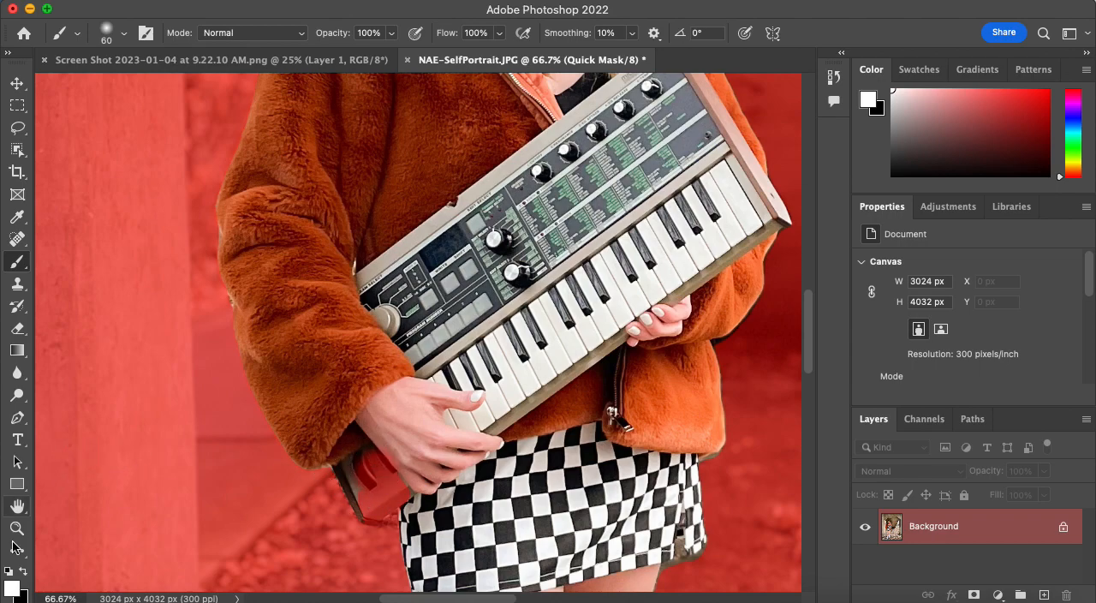
pyautogui.click(24, 576)
pyautogui.click(25, 576)
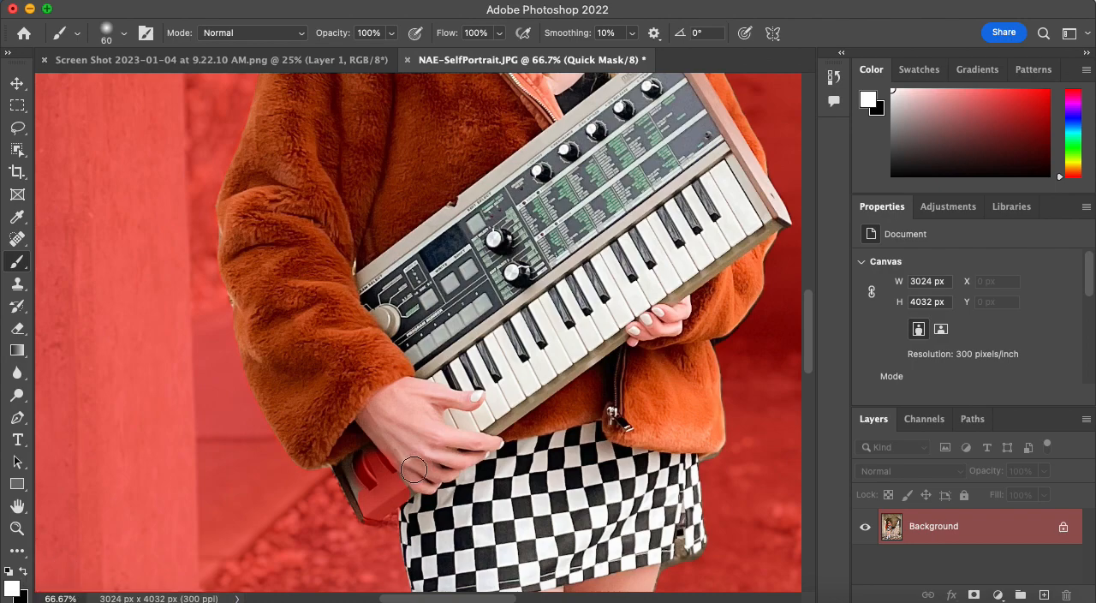
pyautogui.moveTo(363, 455)
pyautogui.mouseDown()
pyautogui.moveTo(378, 489)
pyautogui.moveTo(379, 465)
pyautogui.moveTo(406, 496)
pyautogui.moveTo(393, 461)
pyautogui.moveTo(408, 511)
pyautogui.moveTo(375, 507)
pyautogui.moveTo(367, 492)
pyautogui.moveTo(369, 510)
pyautogui.moveTo(406, 512)
pyautogui.moveTo(358, 462)
pyautogui.moveTo(377, 422)
pyautogui.mouseUp()
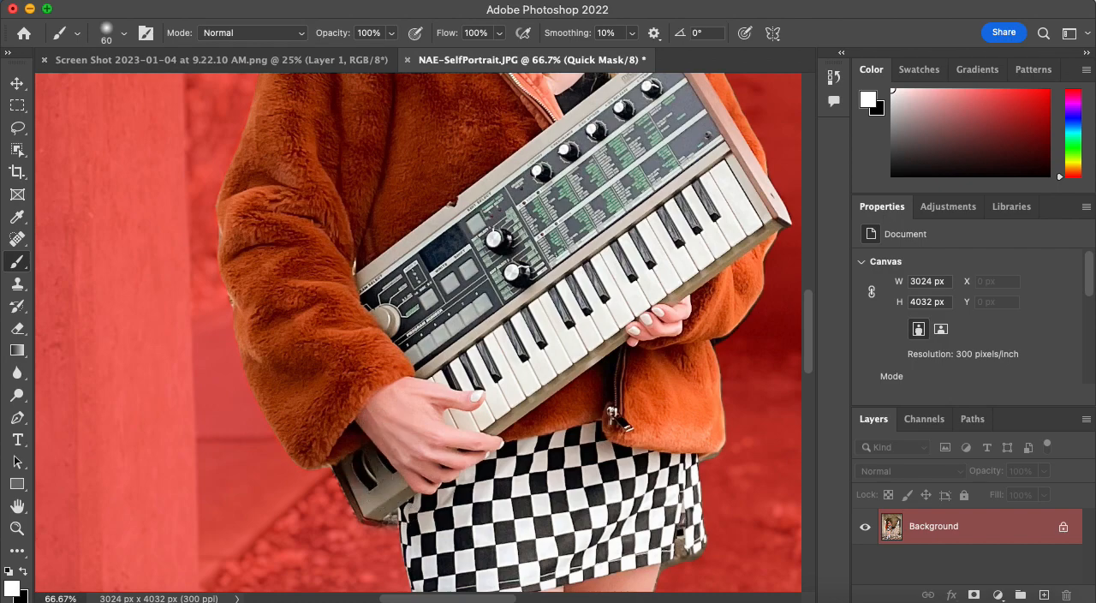
# Raise the hardness of the 60 px mask brush to give it a firmer edge.
pyautogui.click(126, 33)
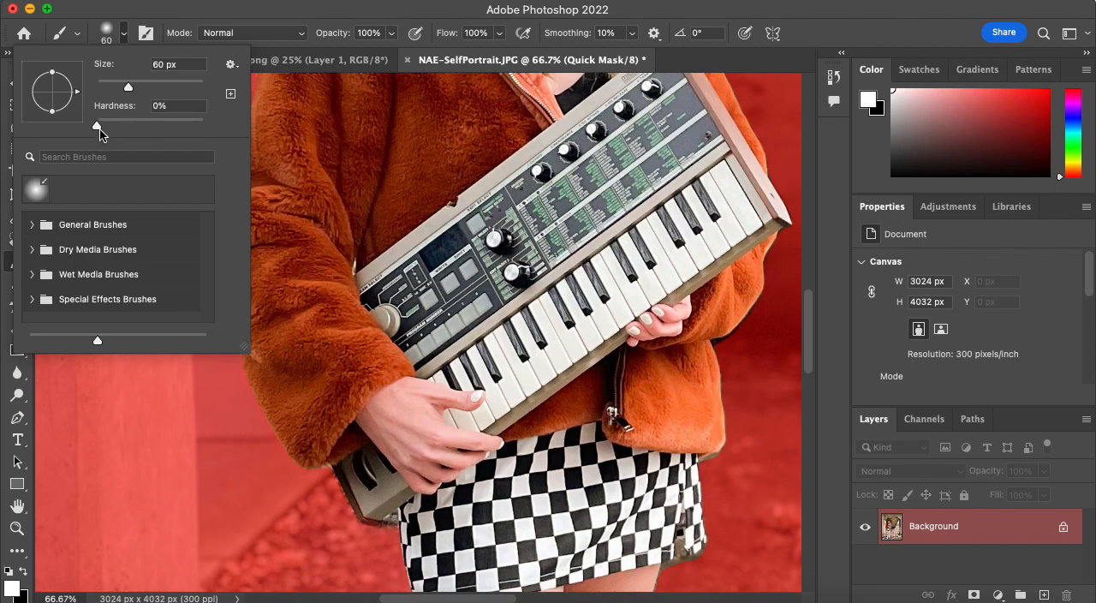
pyautogui.moveTo(99, 129); pyautogui.dragTo(175, 120)
pyautogui.click(125, 35)
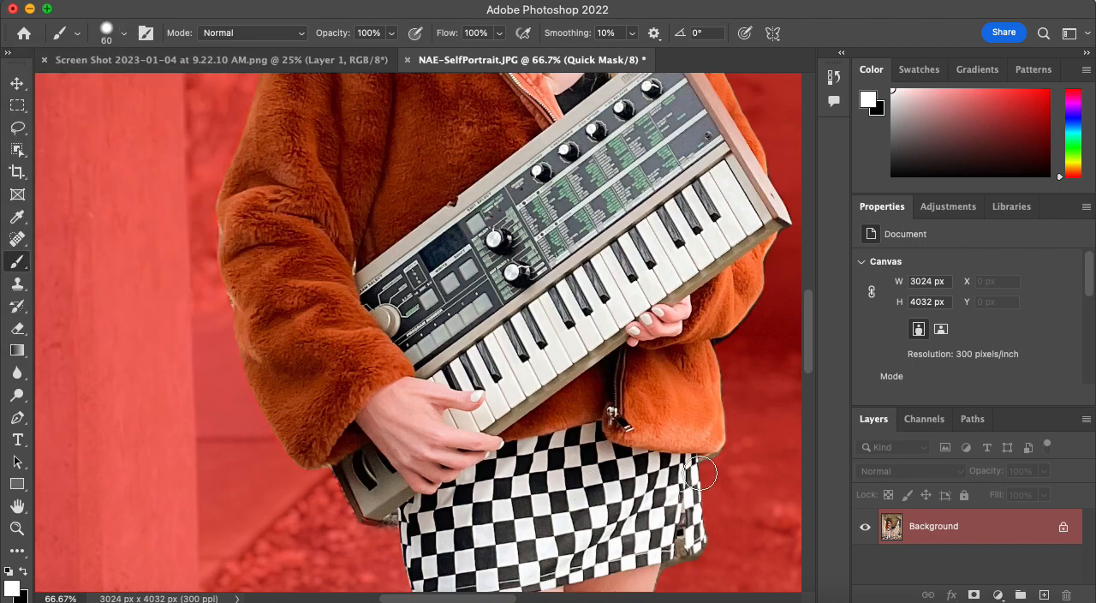
# Mask out the leftover background beside the skirt's zipper hem with a 20 px black brush.
pyautogui.scroll(-1, 685, 510)
pyautogui.scroll(-6, 685, 509)
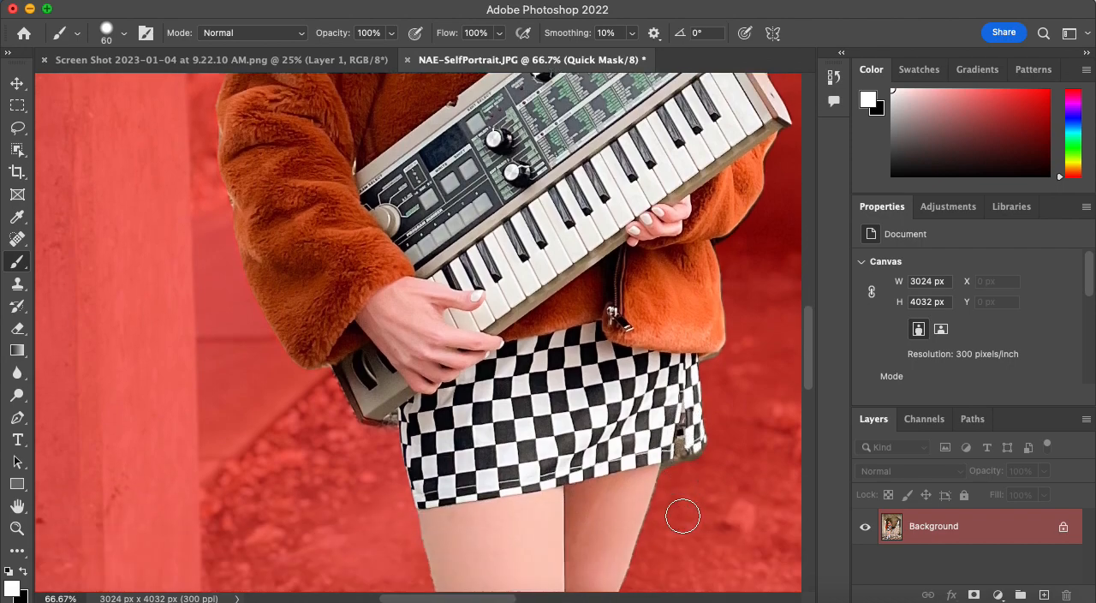
pyautogui.press('[')
pyautogui.press('[')
pyautogui.press('[')
pyautogui.press('[')
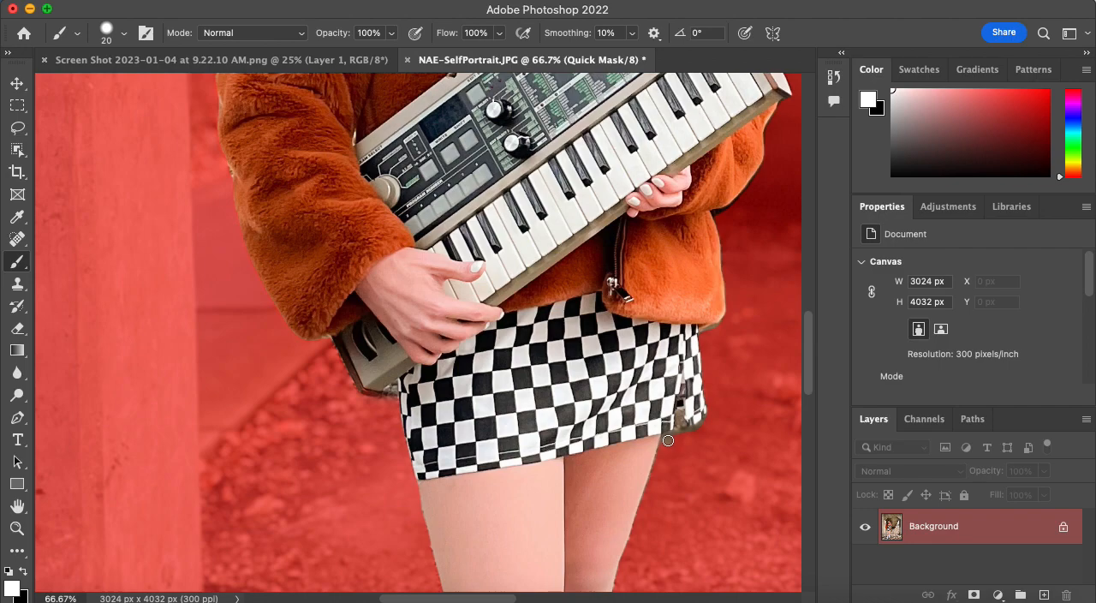
pyautogui.press('x')
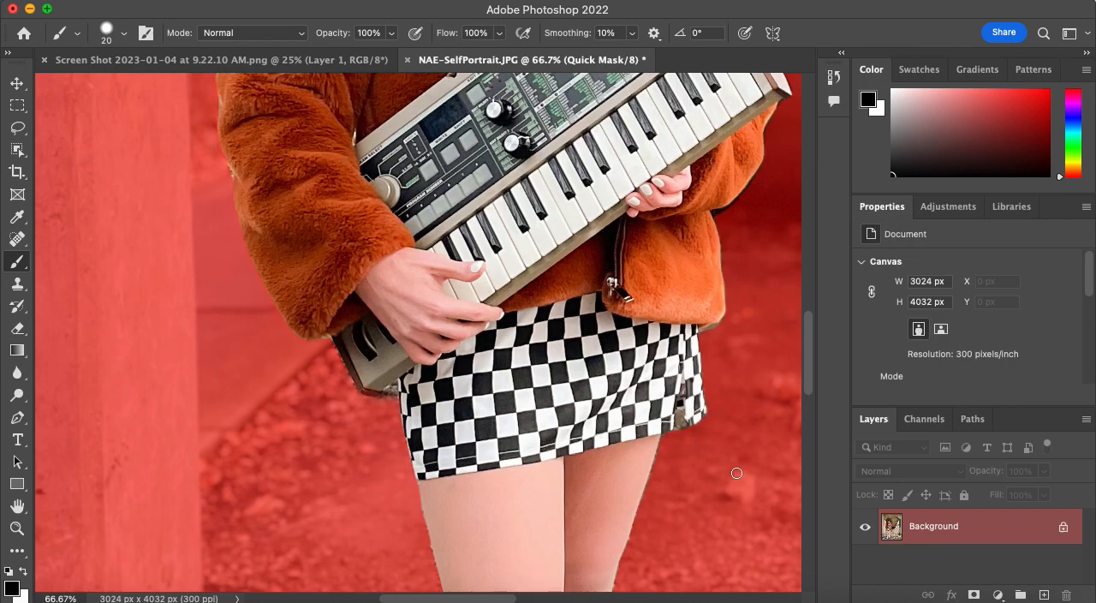
# Touch up the mask around the hair, painting the strands beside the ear back into the selection with white.
pyautogui.scroll(-5, 763, 499)
pyautogui.scroll(-8, 763, 498)
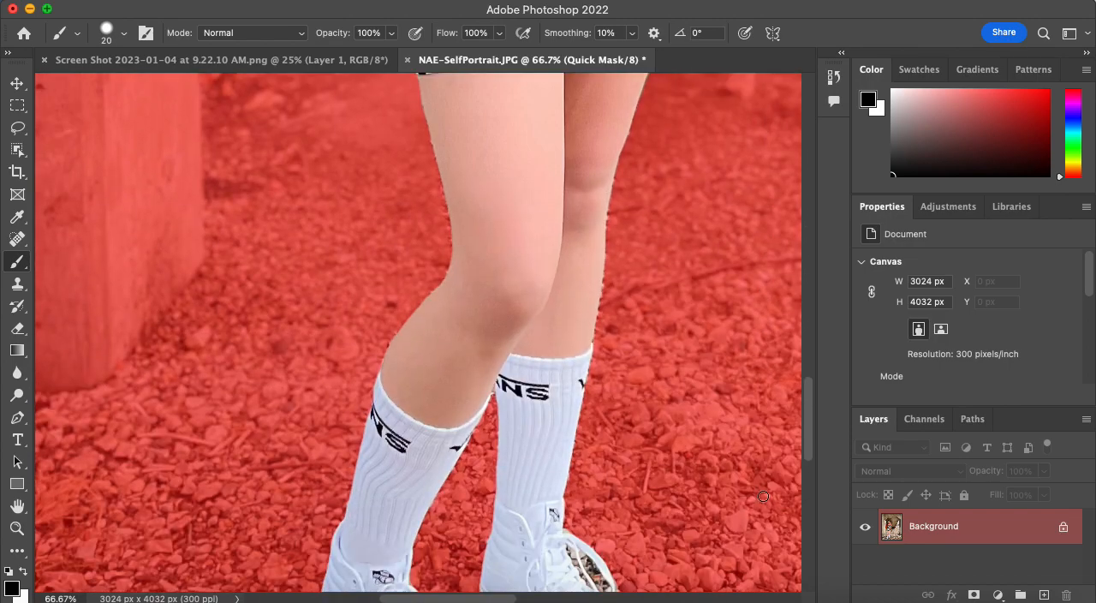
pyautogui.scroll(7, 751, 506)
pyautogui.scroll(11, 751, 506)
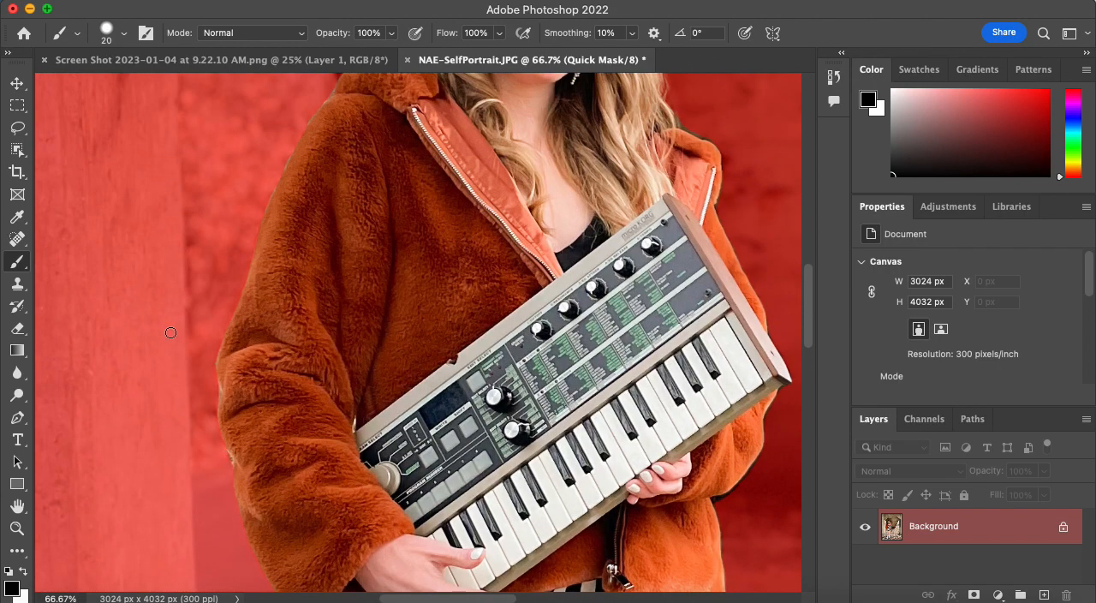
pyautogui.scroll(10, 171, 330)
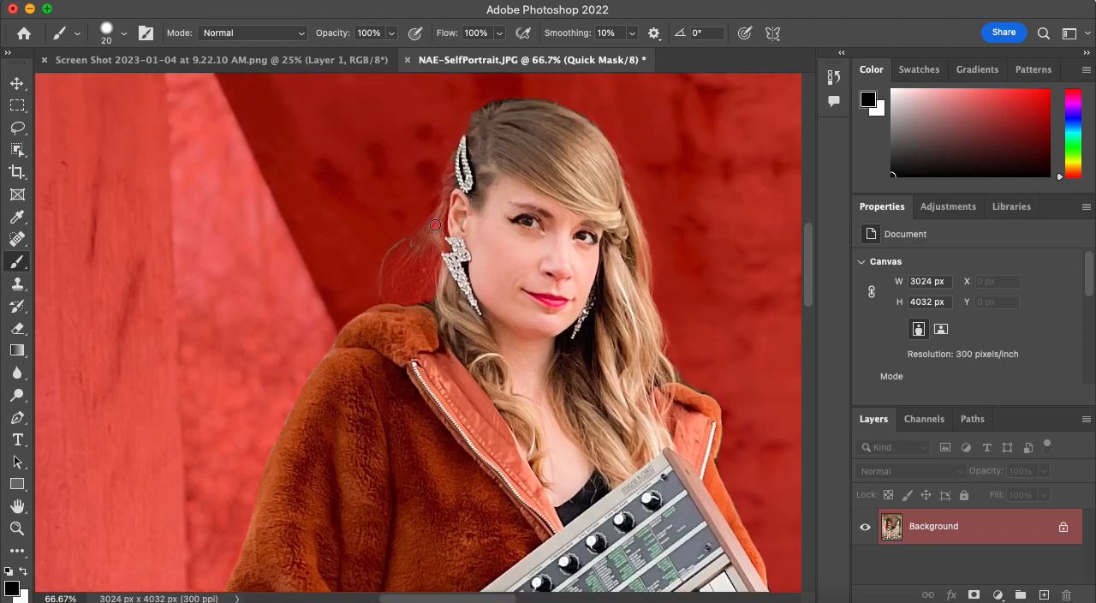
pyautogui.moveTo(436, 224)
pyautogui.mouseDown()
pyautogui.moveTo(459, 158)
pyautogui.moveTo(451, 251)
pyautogui.moveTo(439, 237)
pyautogui.moveTo(446, 271)
pyautogui.moveTo(437, 235)
pyautogui.moveTo(431, 303)
pyautogui.moveTo(370, 315)
pyautogui.mouseUp()
pyautogui.press('x')
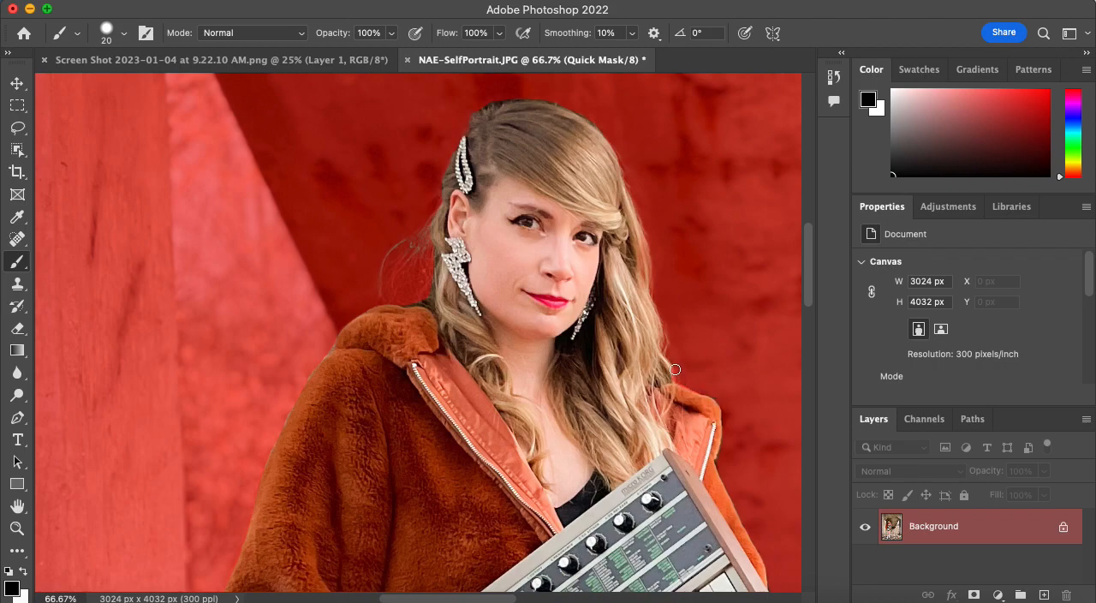
pyautogui.press('x')
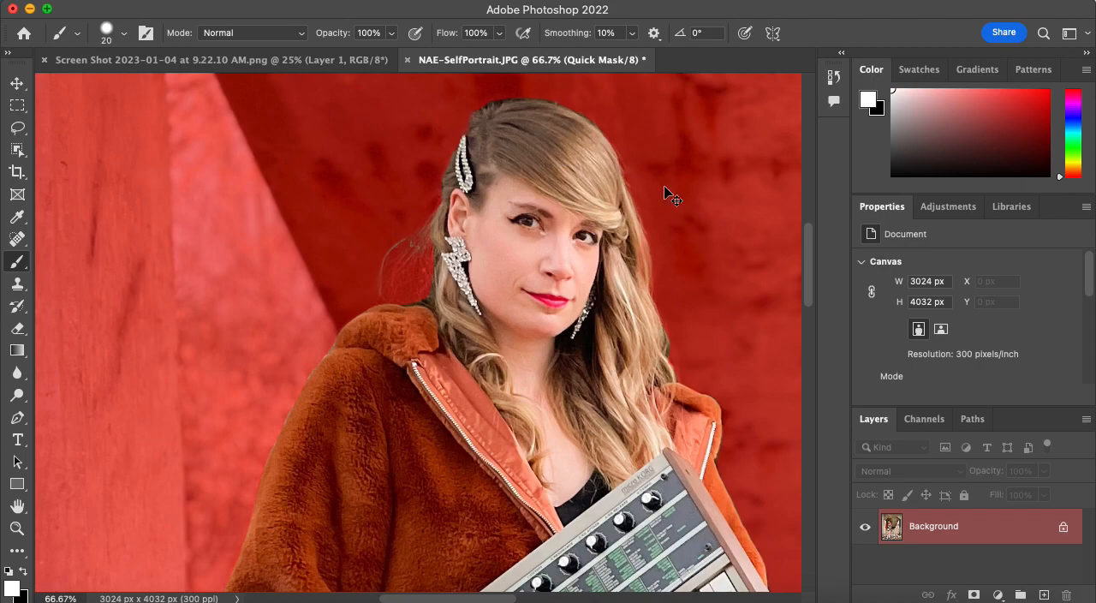
# Check the mask over the whole figure and exit Quick Mask mode to turn it back into a selection.
pyautogui.press('super+minus')
pyautogui.press('super+minus')
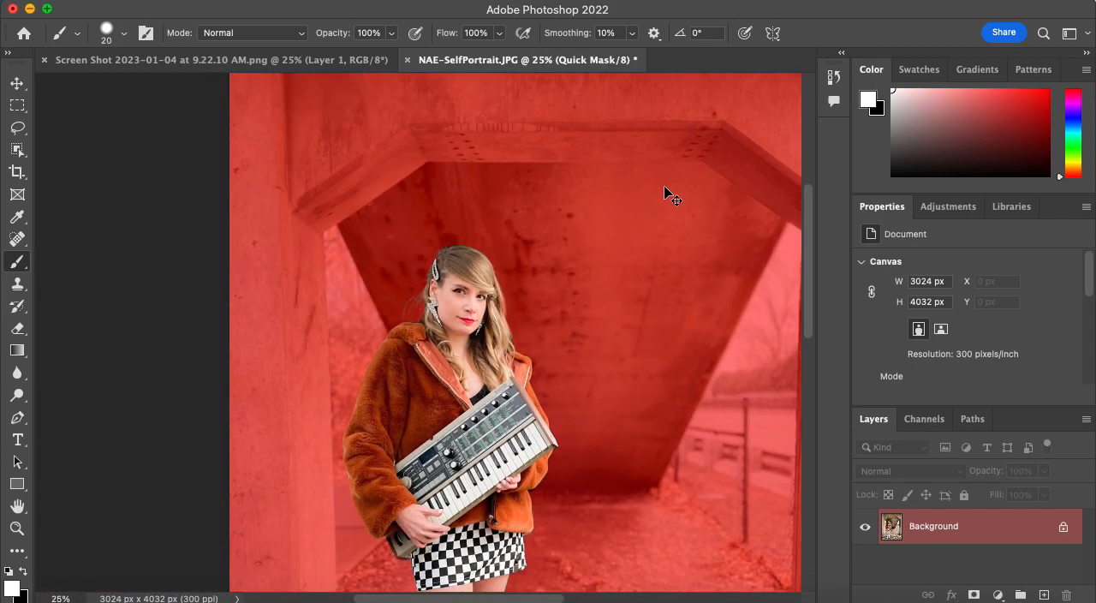
pyautogui.press('super+minus')
pyautogui.press('super+minus')
pyautogui.press('super+minus')
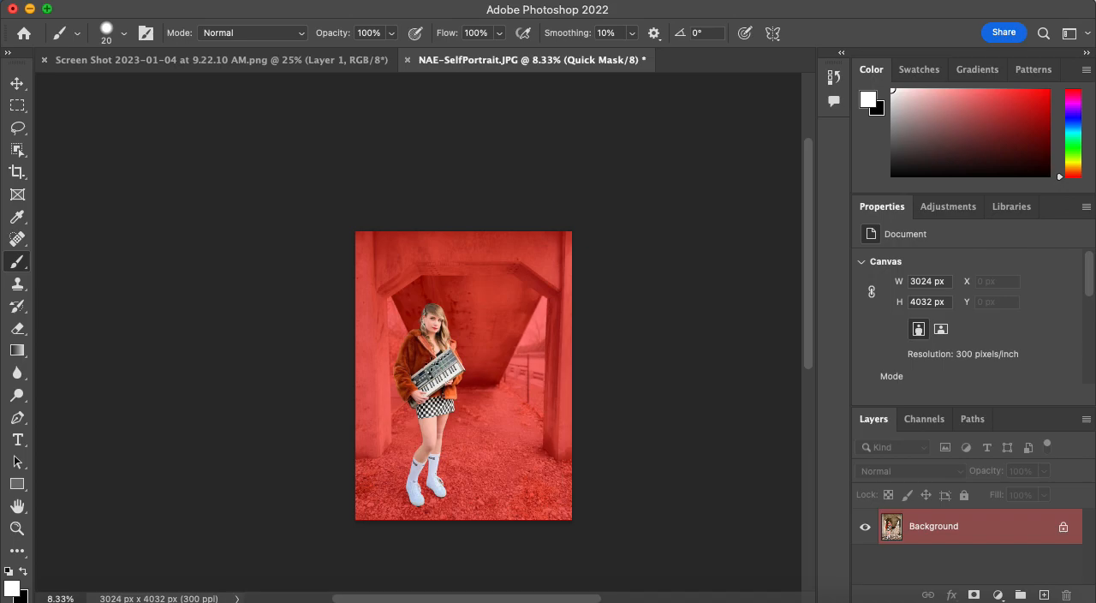
pyautogui.press('q')
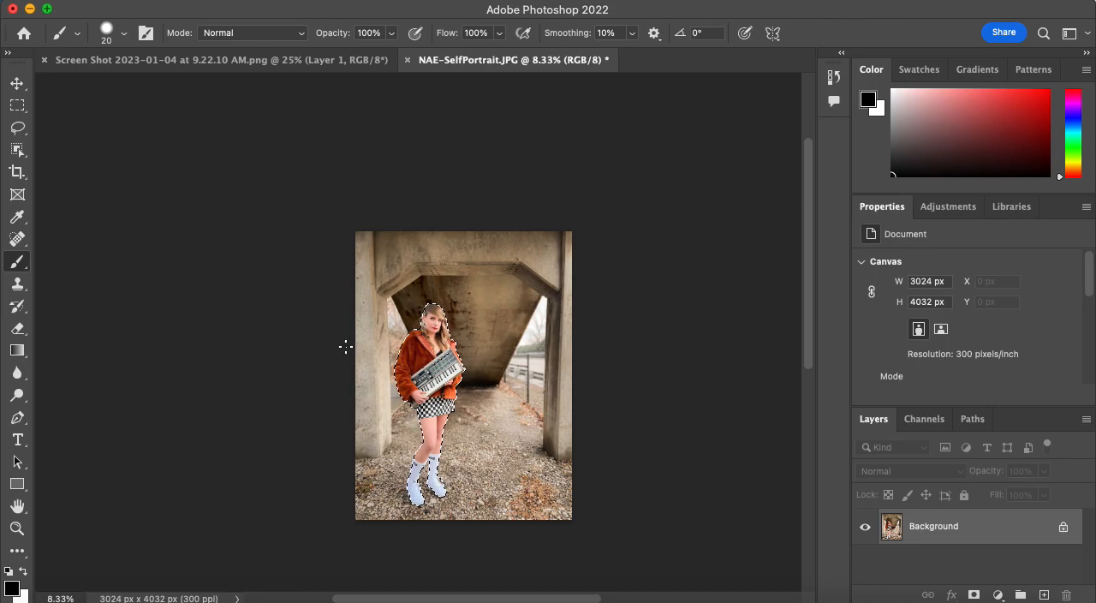
# Feather the selection of the person with a radius of 3 pixels.
pyautogui.press('super+equal')
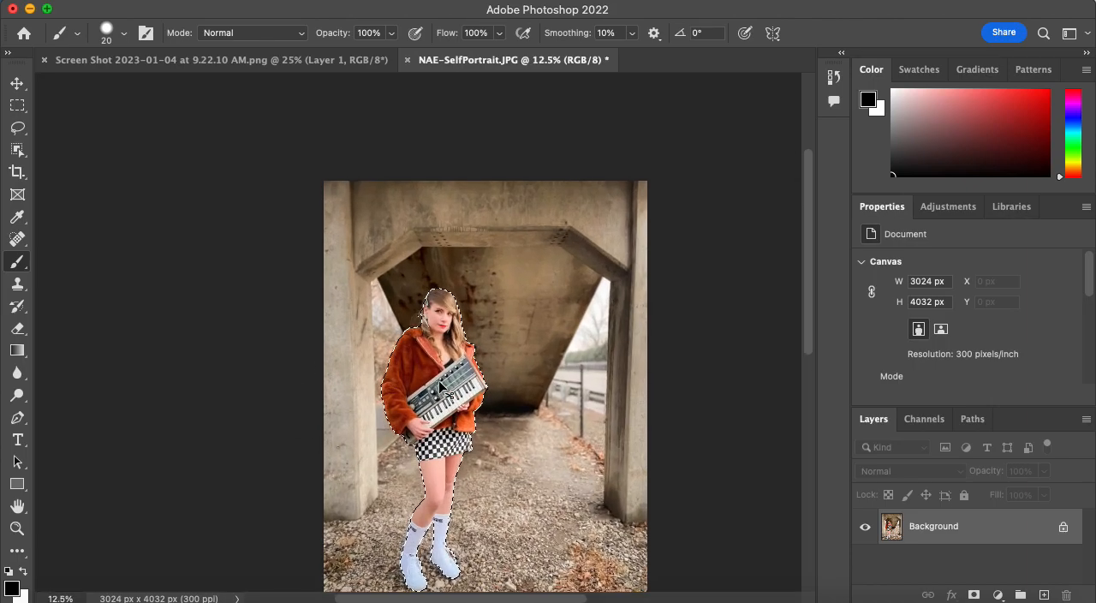
pyautogui.scroll(-3, 485, 356)
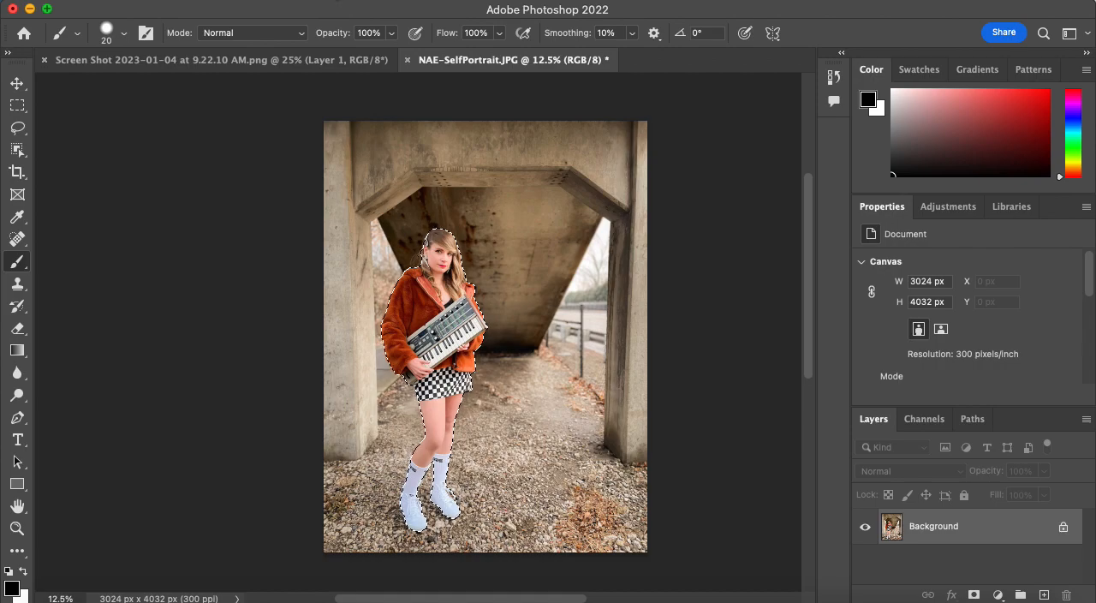
pyautogui.click(334, 0)
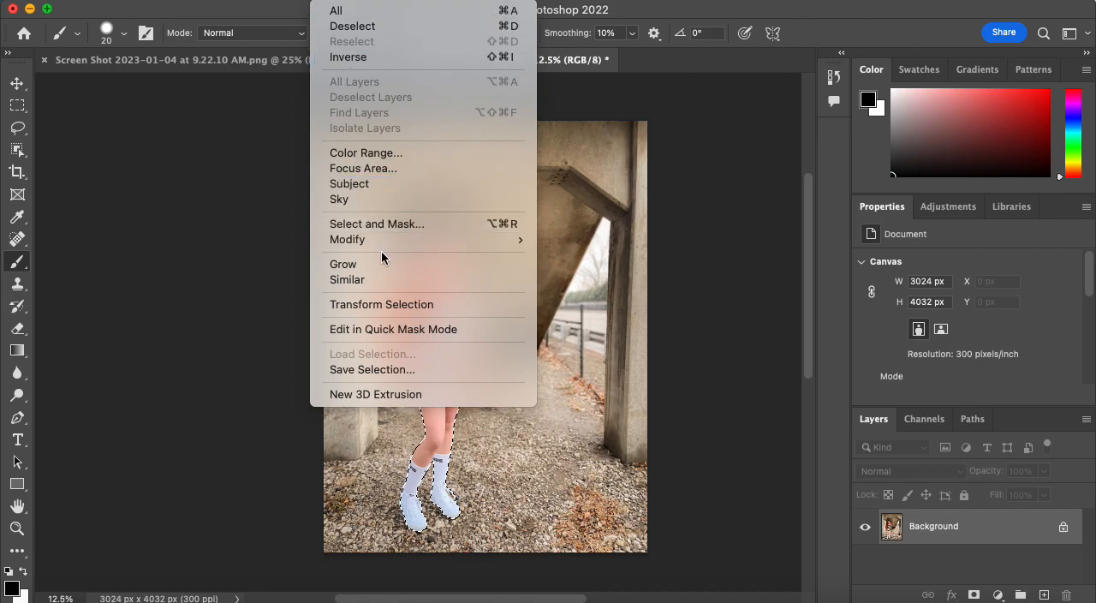
pyautogui.moveTo(392, 241)
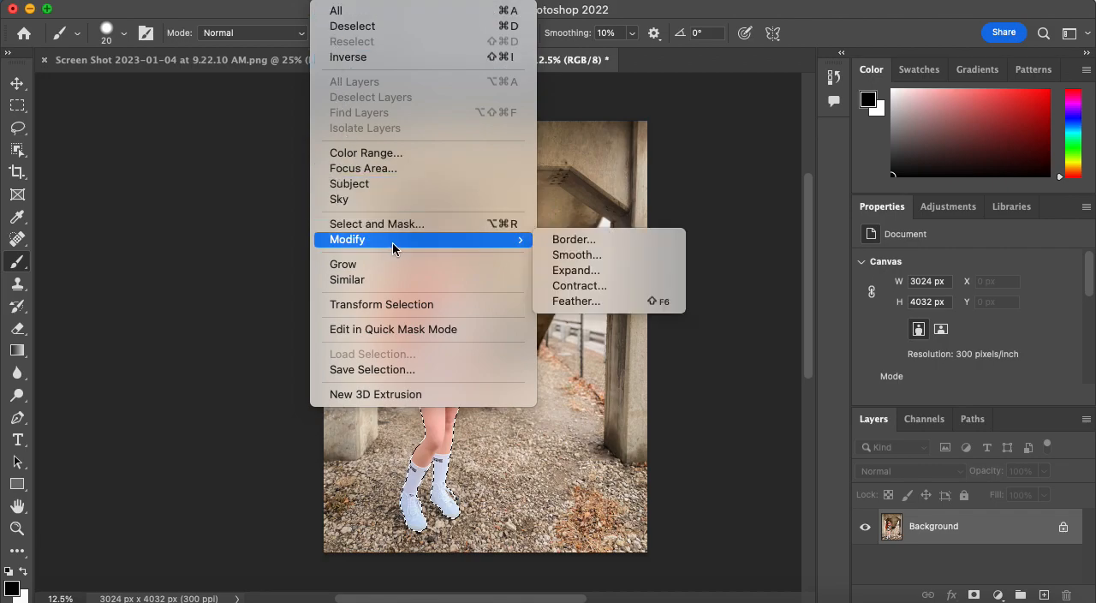
pyautogui.click(596, 300)
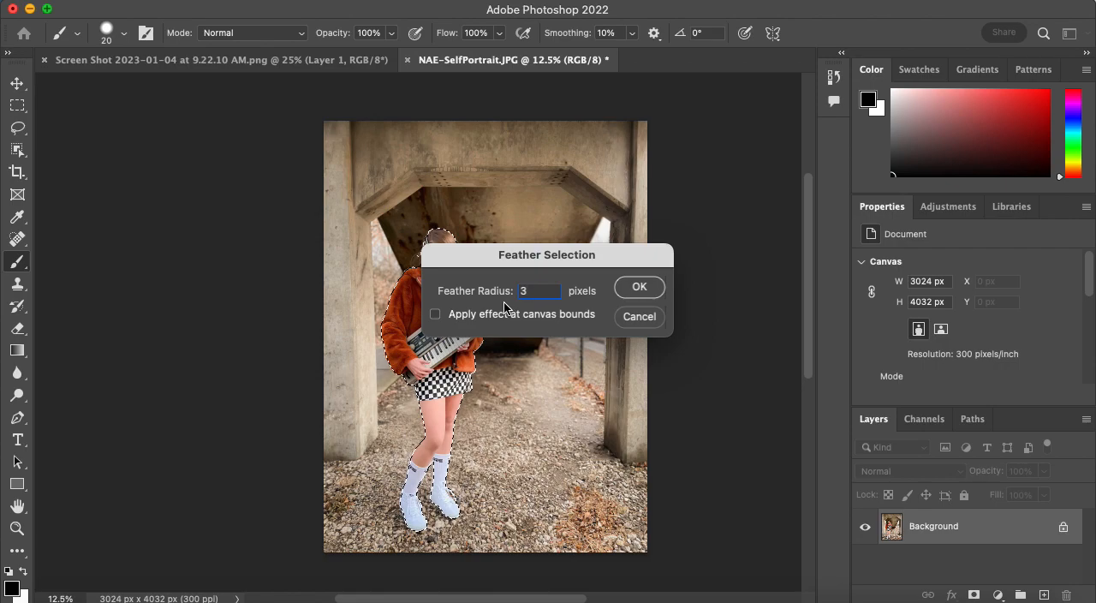
pyautogui.write('3')
pyautogui.click(641, 289)
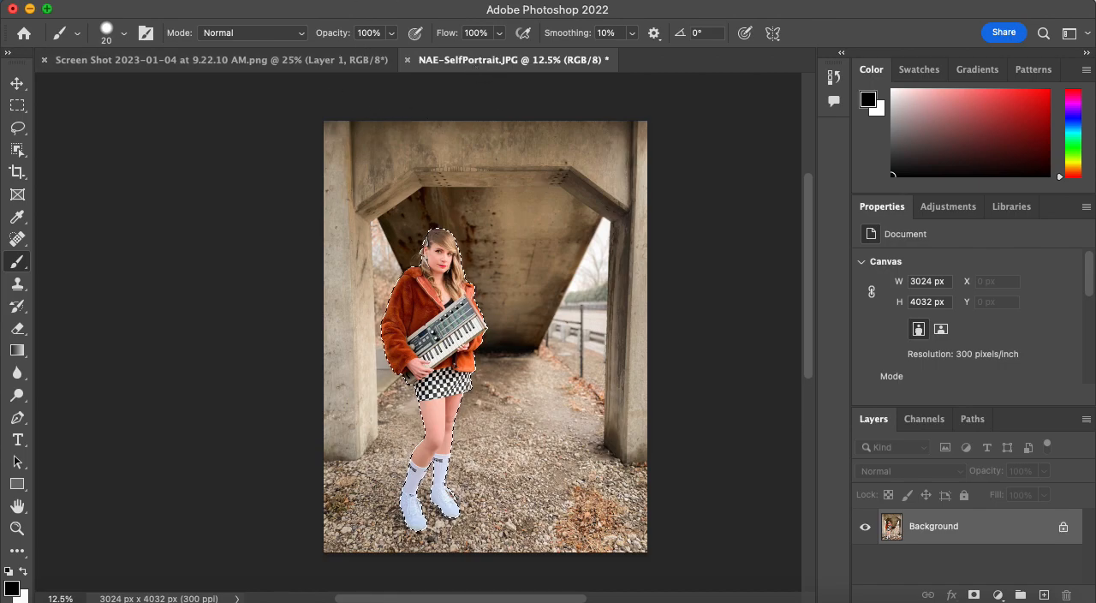
# Save the selection as a new channel named "subject" in the portrait document.
pyautogui.click(351, 1)
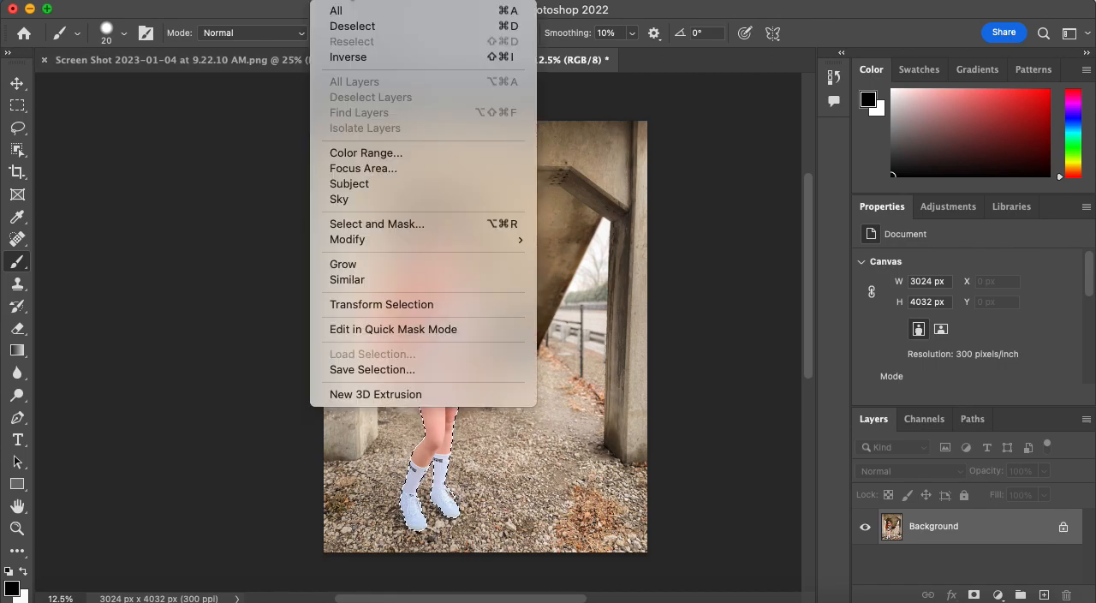
pyautogui.click(349, 370)
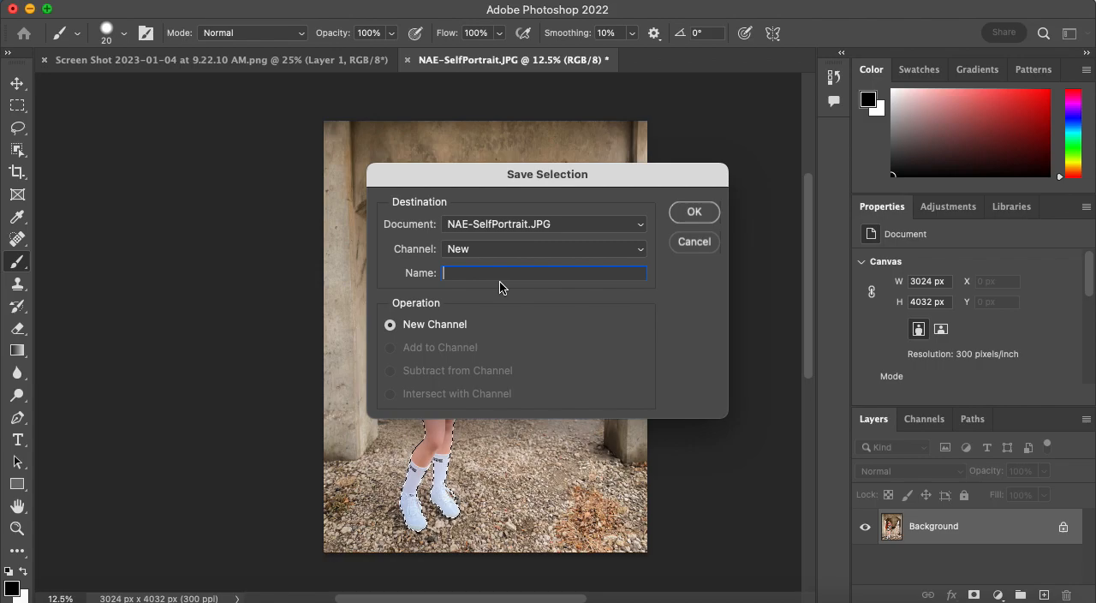
pyautogui.write('subject')
pyautogui.click(705, 218)
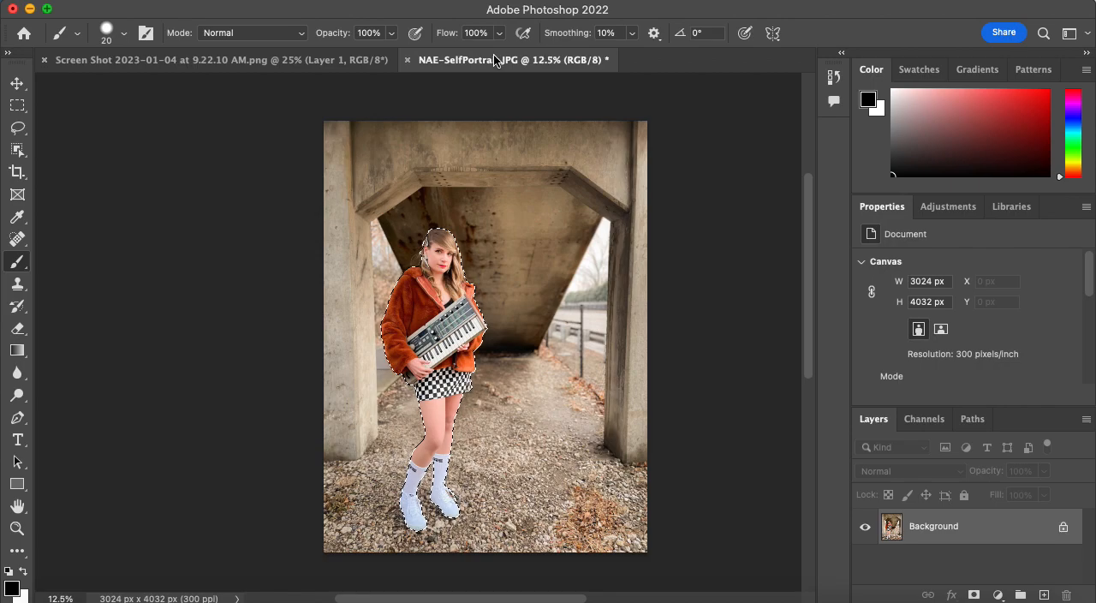
# Load the saved "subject" channel as a new selection without inverting it.
pyautogui.click(332, 1)
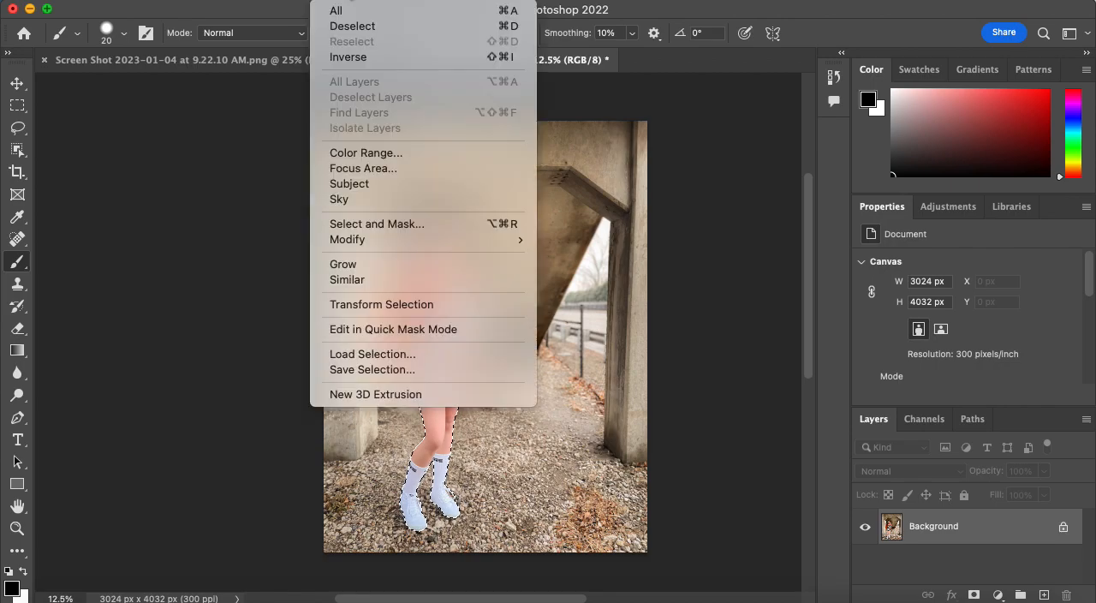
pyautogui.click(387, 360)
pyautogui.click(477, 257)
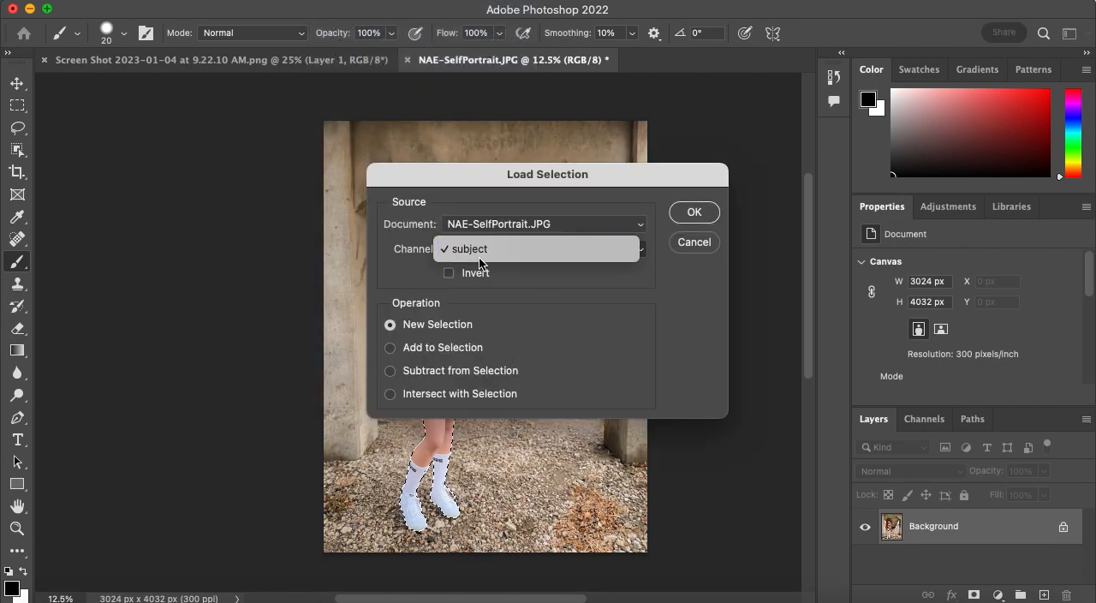
pyautogui.click(538, 301)
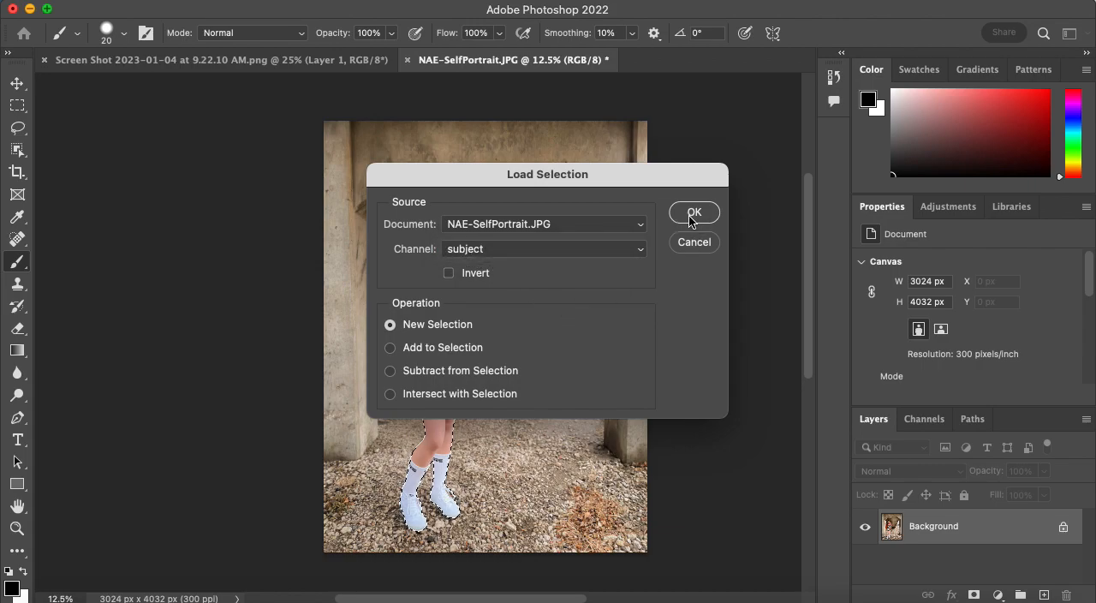
pyautogui.click(692, 216)
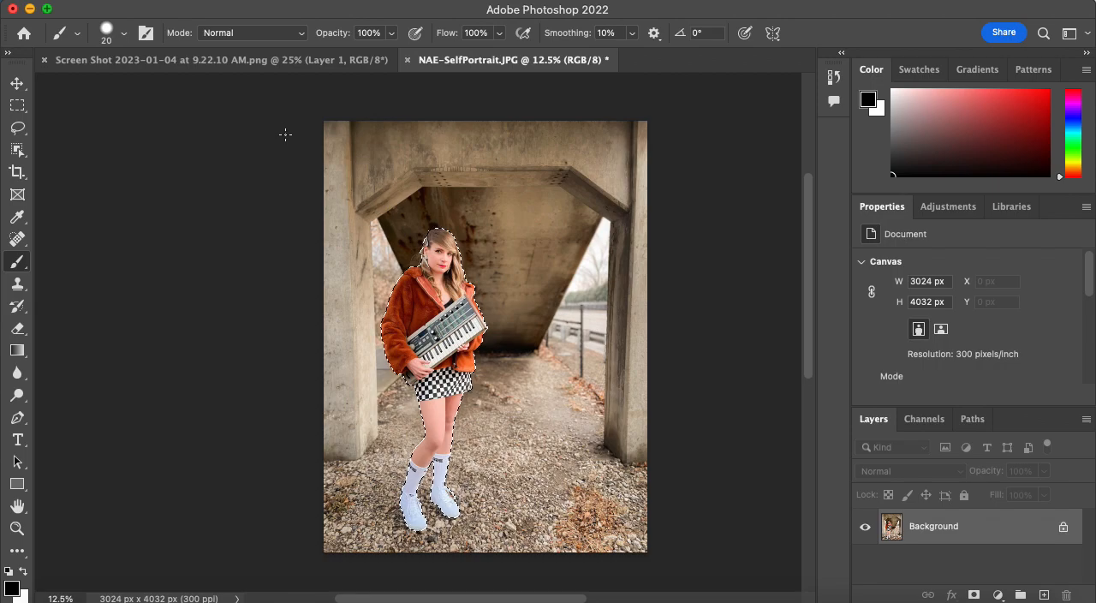
# Paste the copied person into the parking-lot document, accepting the color conversion to the destination profile.
pyautogui.click(314, 68)
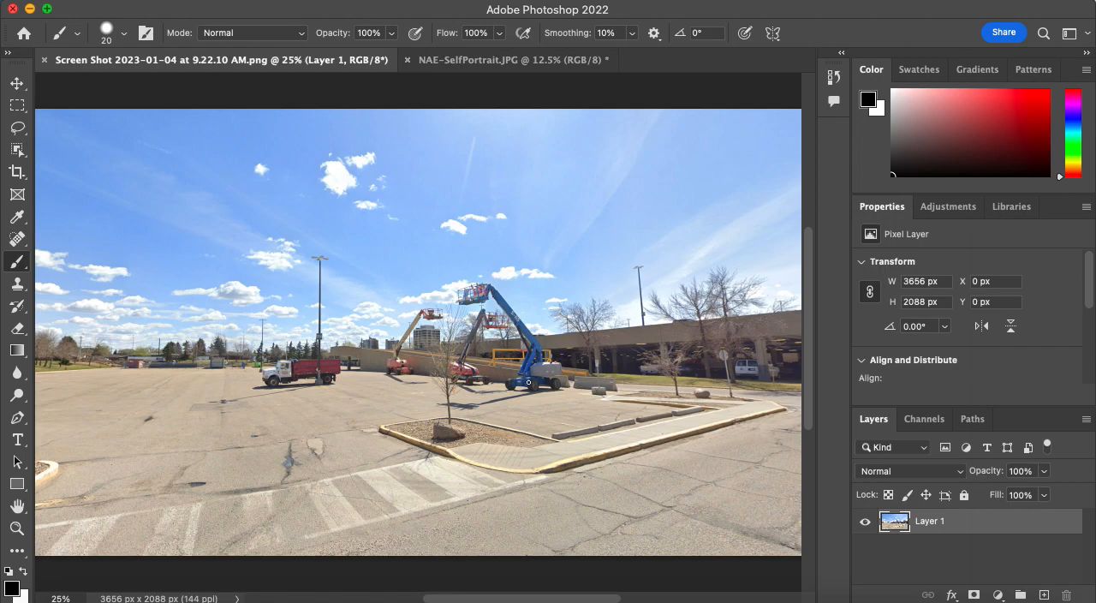
pyautogui.press('super+v')
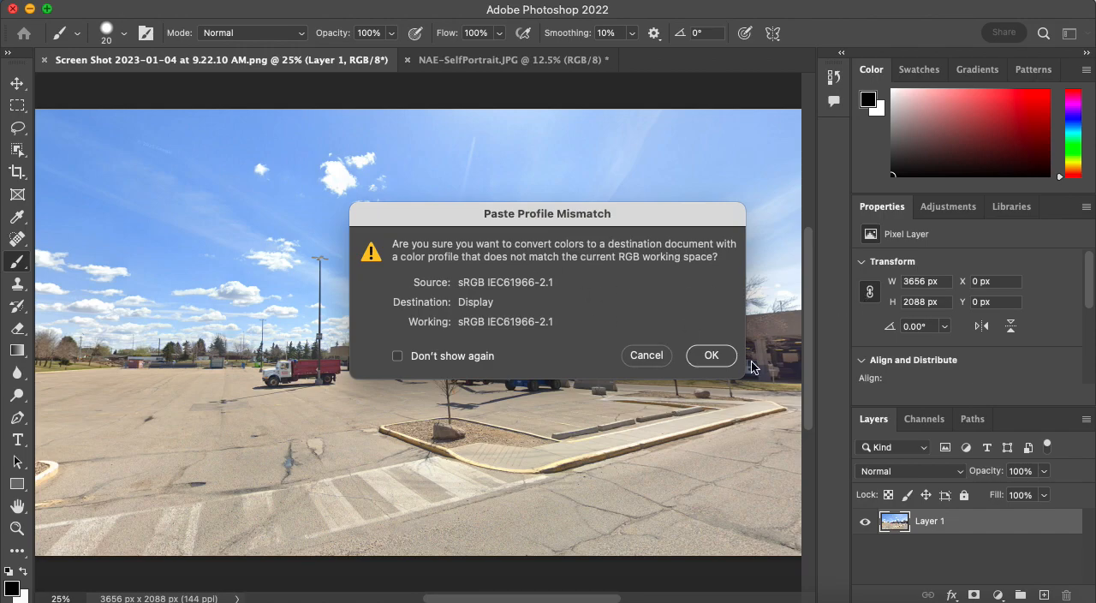
pyautogui.click(712, 357)
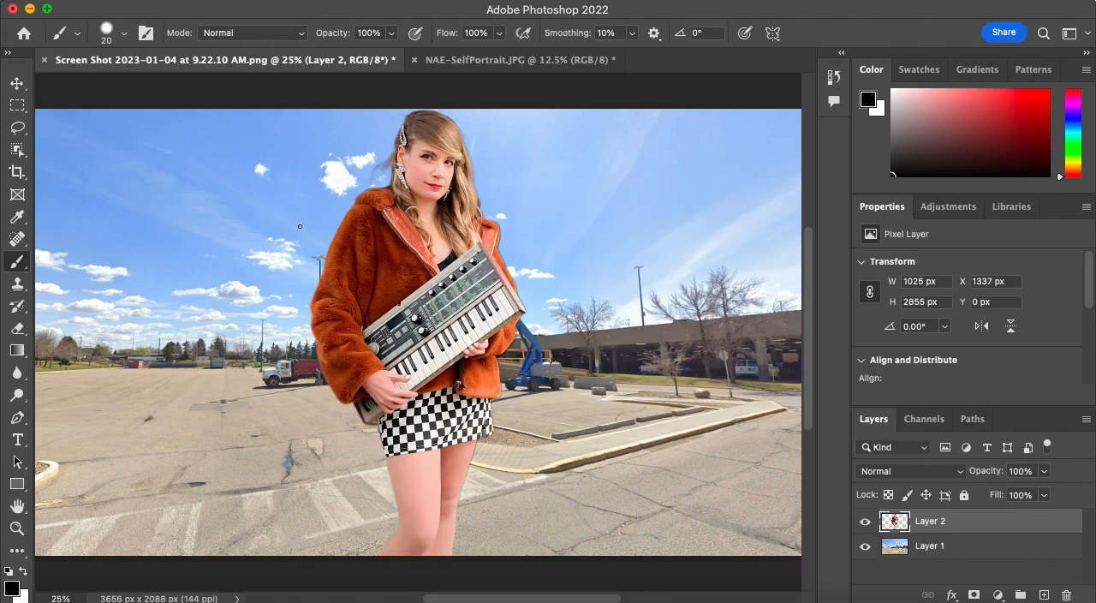
# Move the pasted person lower and to the left side of the parking-lot scene.
pyautogui.click(16, 83)
pyautogui.moveTo(428, 277); pyautogui.dragTo(301, 323)
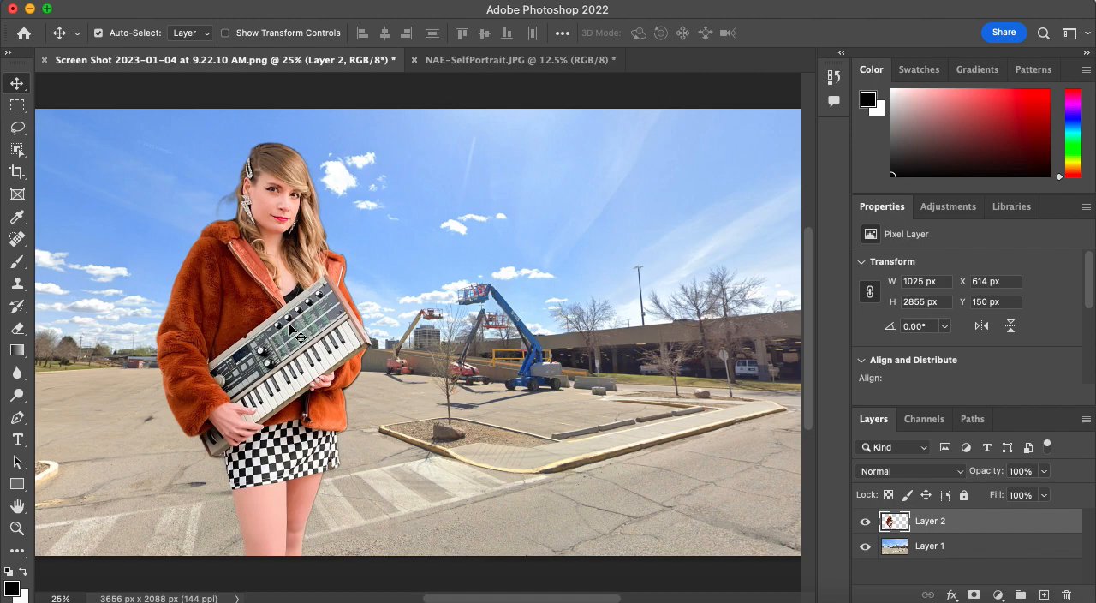
pyautogui.moveTo(332, 351); pyautogui.dragTo(247, 438)
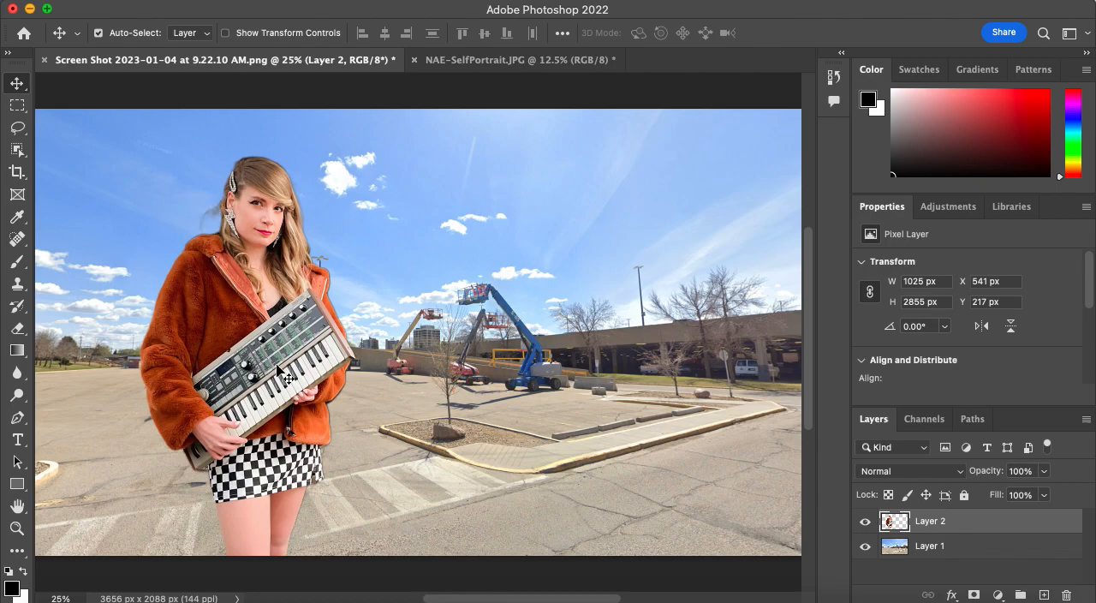
# Examine the cutout's edges along the jacket sleeve, keyboard and skirt against the new background at up to 200% magnification.
pyautogui.press('super+plus')
pyautogui.press('super+plus')
pyautogui.press('super+plus')
pyautogui.press('super+plus')
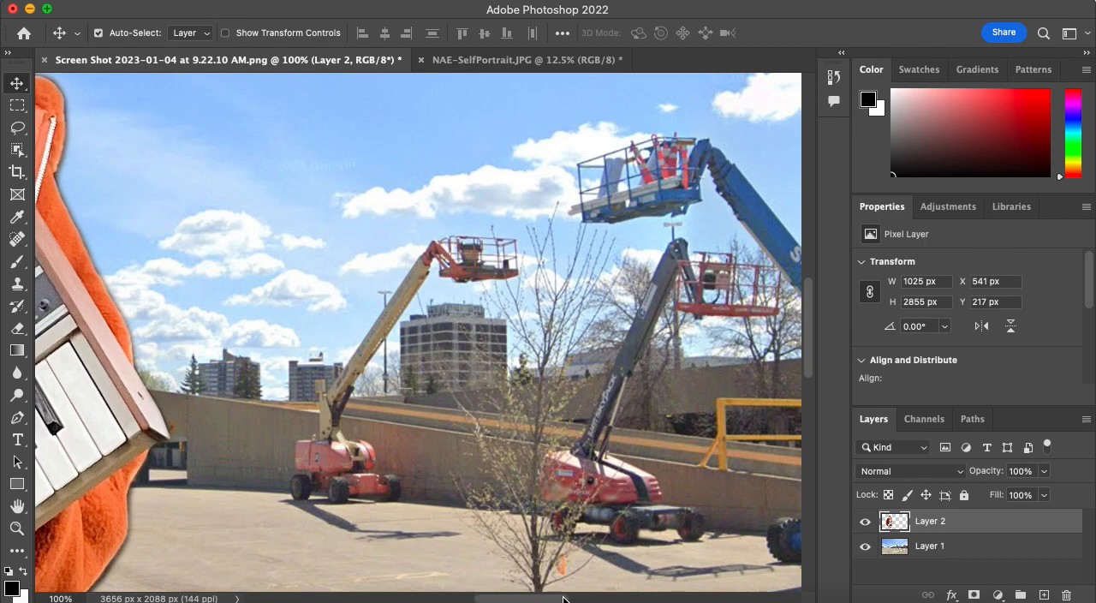
pyautogui.hscroll(-10, 492, 595)
pyautogui.hscroll(-7, 490, 595)
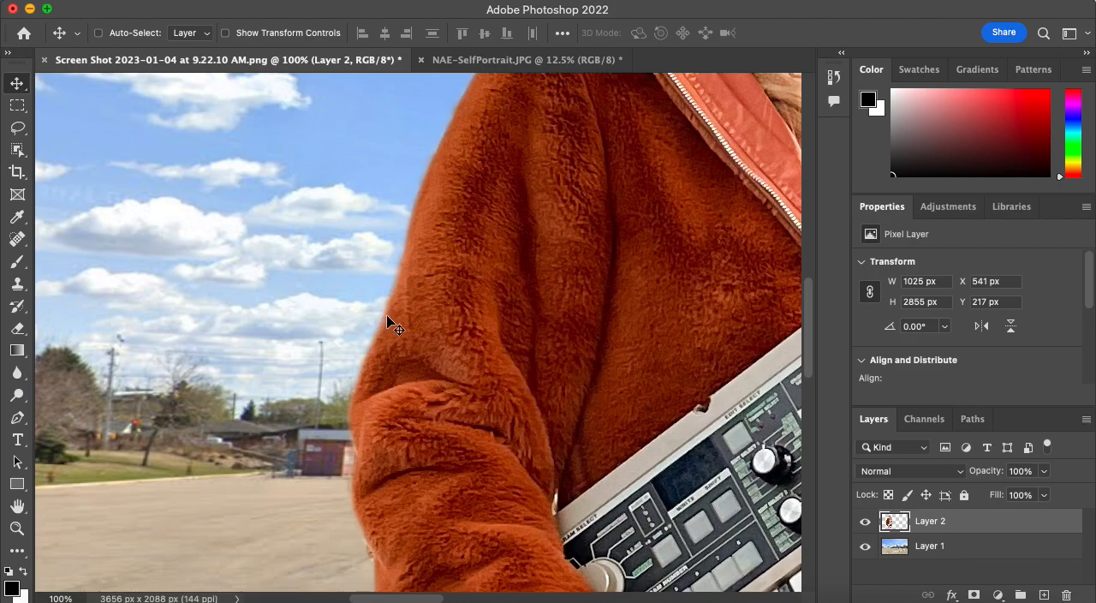
pyautogui.press('super+minus')
pyautogui.press('super+equal')
pyautogui.press('super+equal')
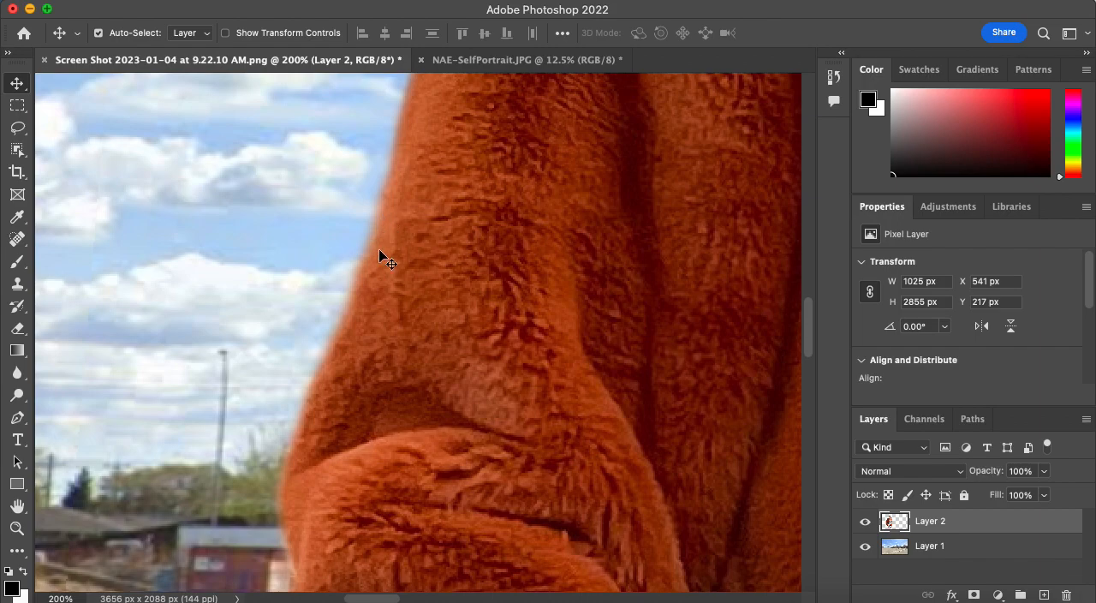
pyautogui.scroll(-10, 342, 343)
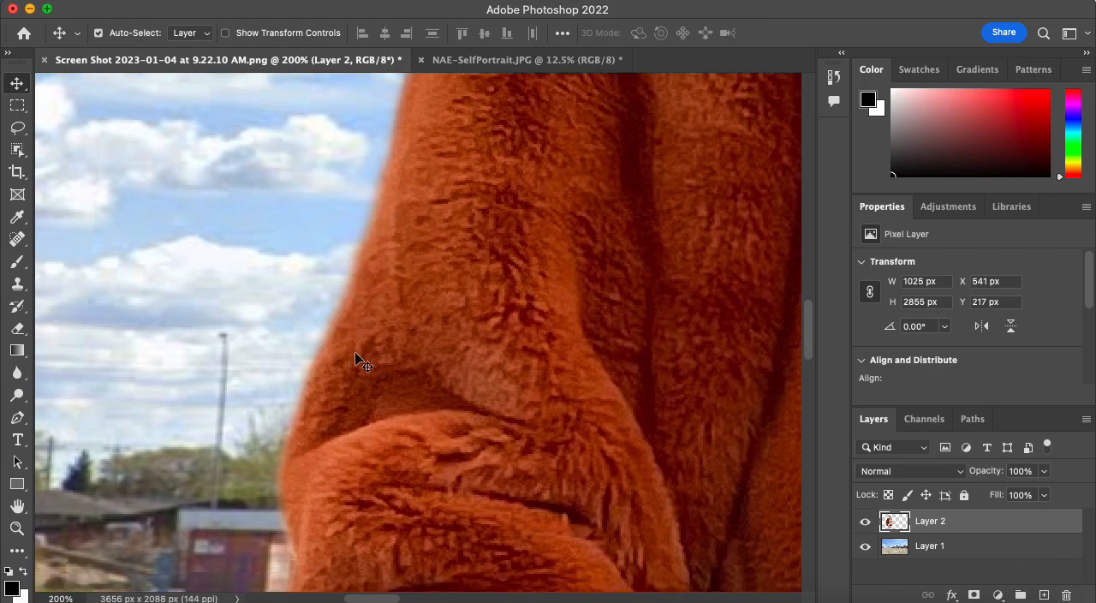
pyautogui.scroll(-15, 362, 358)
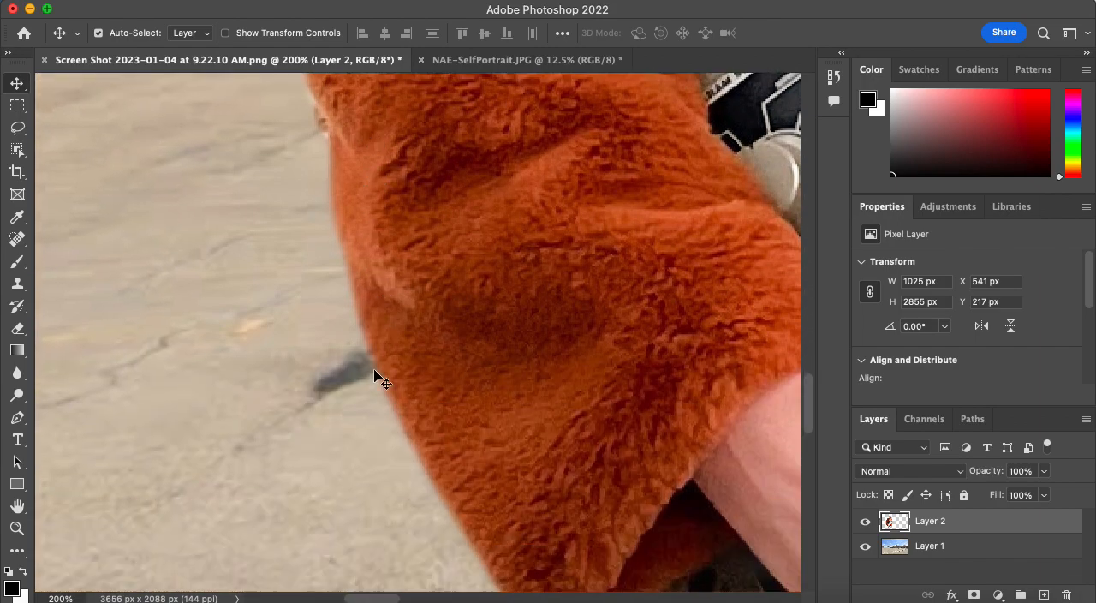
pyautogui.scroll(-4, 403, 379)
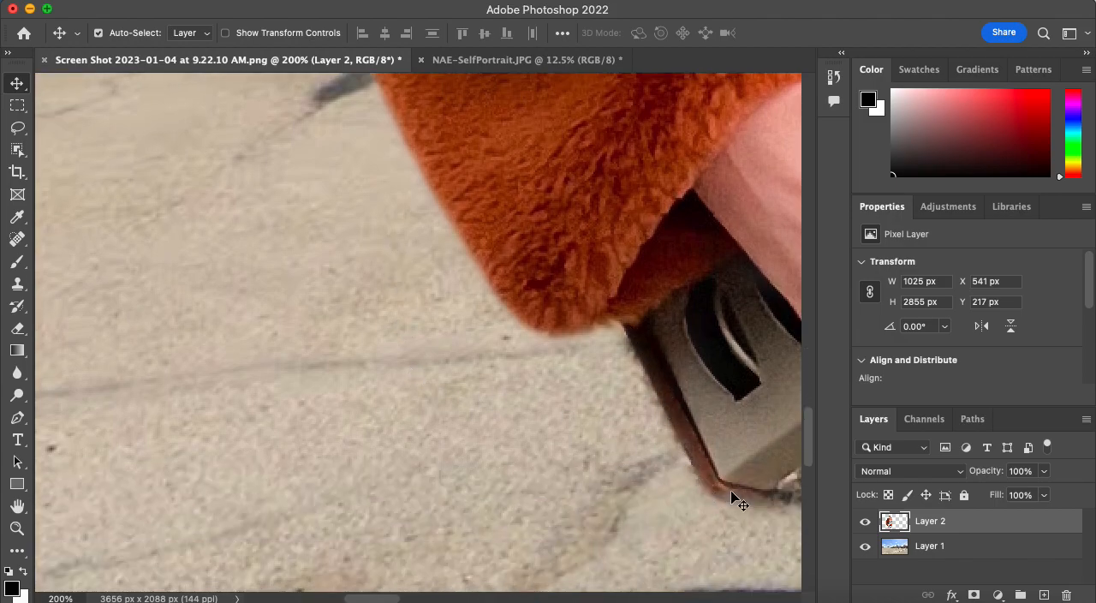
pyautogui.moveTo(384, 598); pyautogui.dragTo(413, 597)
pyautogui.scroll(-1, 494, 482)
pyautogui.scroll(-5, 494, 482)
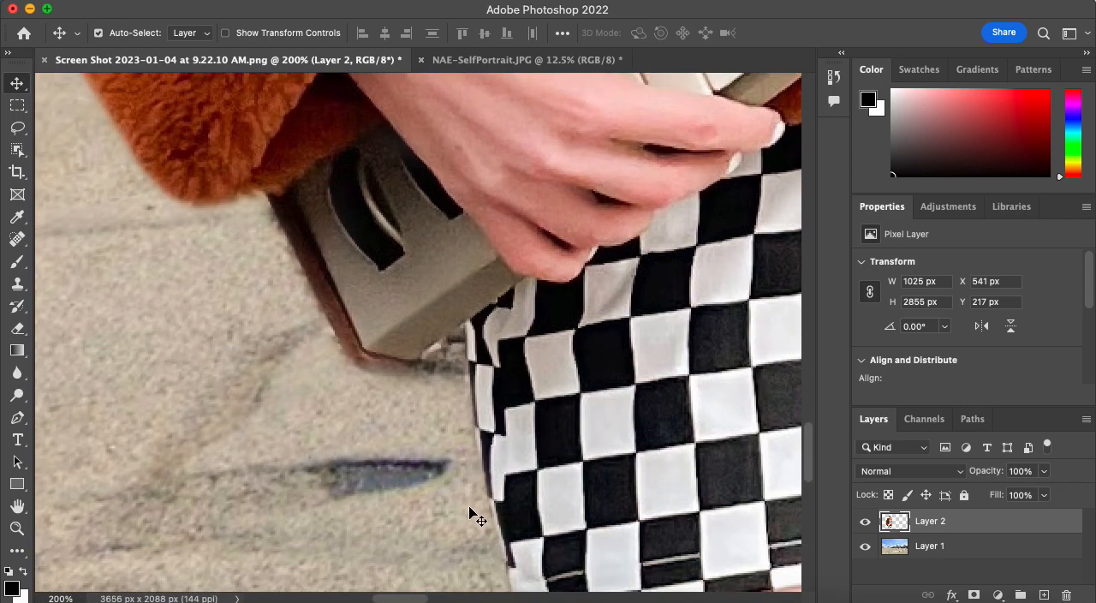
pyautogui.press('super+minus')
pyautogui.press('super+minus')
pyautogui.press('super+minus')
pyautogui.press('super+minus')
pyautogui.press('super+minus')
pyautogui.press('super+minus')
pyautogui.press('super+minus')
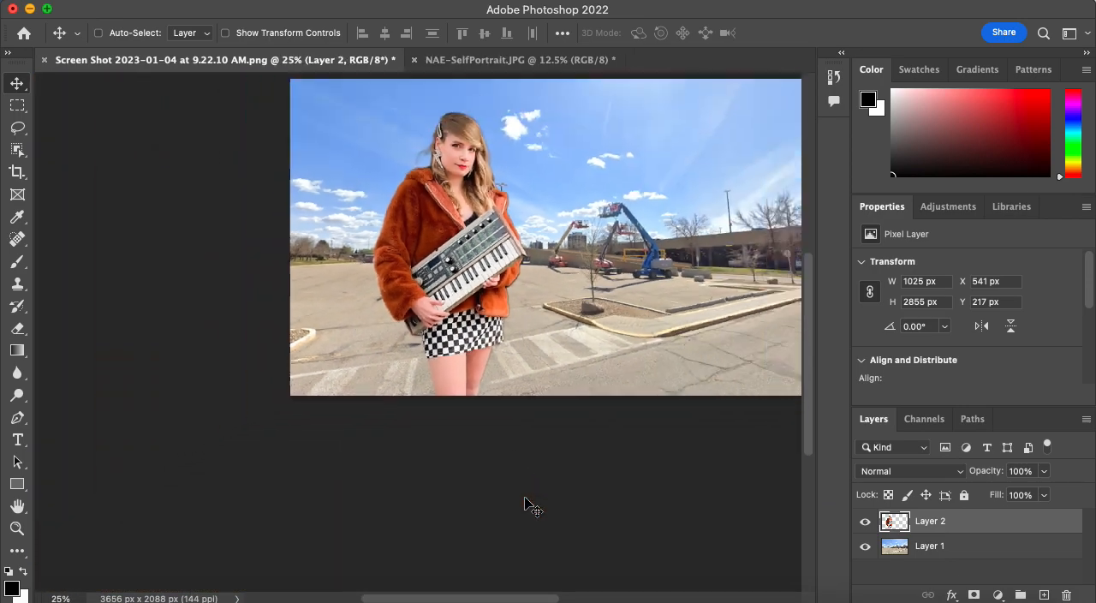
pyautogui.hscroll(6, 505, 514)
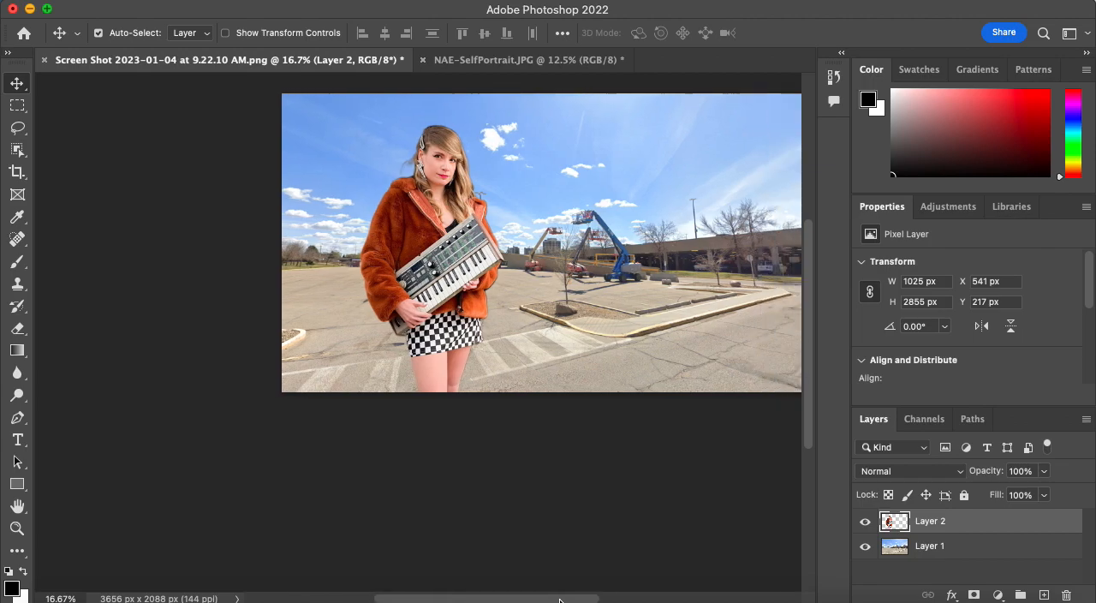
pyautogui.scroll(2, 490, 454)
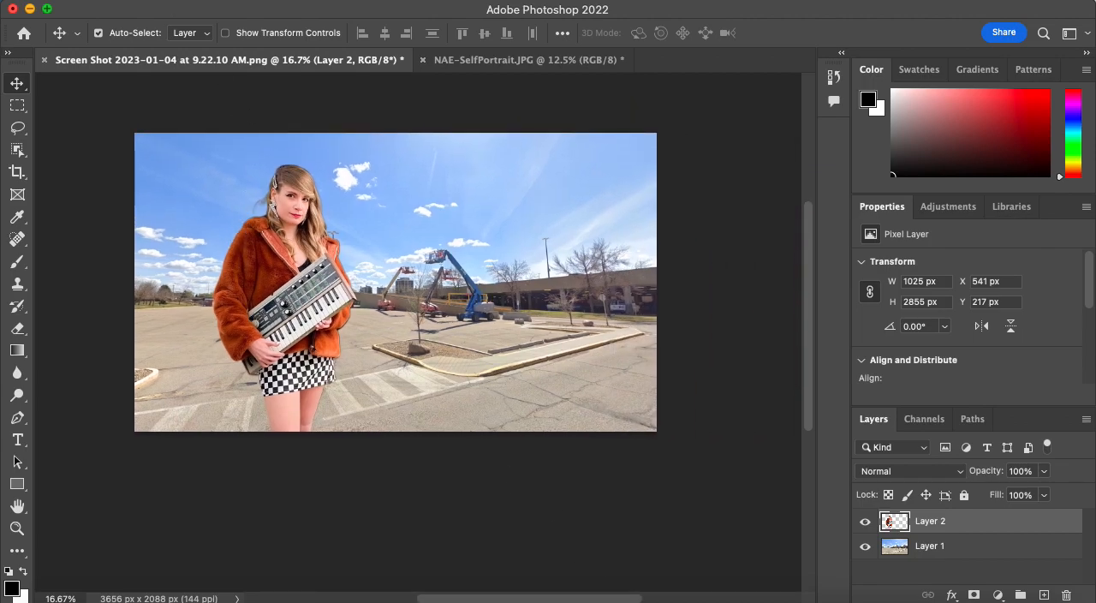
# Scale the person's layer down proportionally to about 64% and position the full figure over the left part of the parking lot.
pyautogui.click(176, 3)
pyautogui.moveTo(220, 373)
pyautogui.click(475, 293)
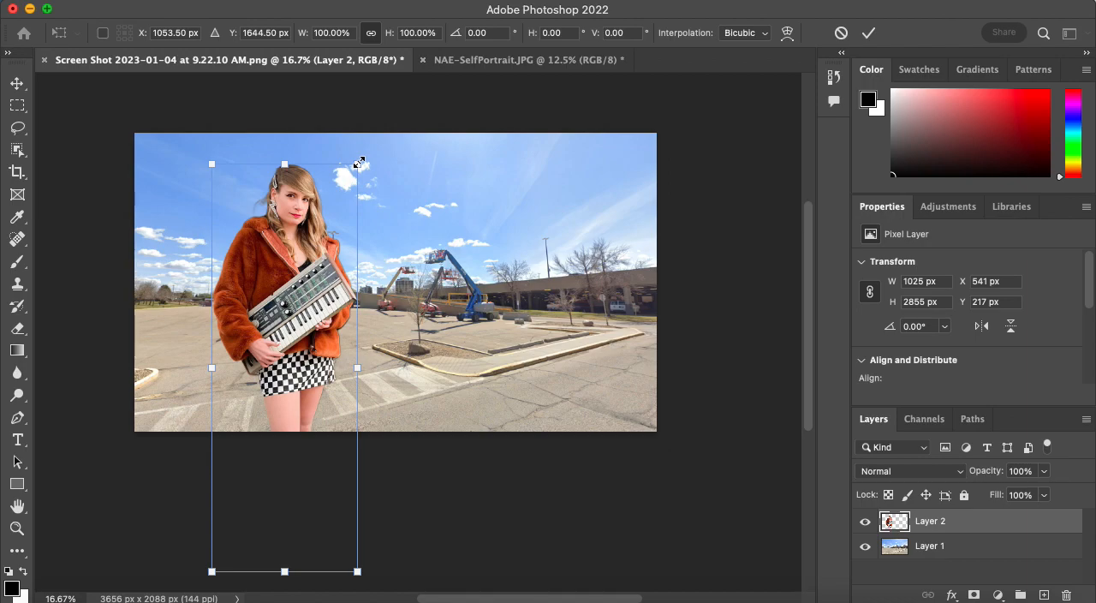
pyautogui.moveTo(358, 166); pyautogui.dragTo(396, 219)
pyautogui.moveTo(306, 276); pyautogui.dragTo(345, 208)
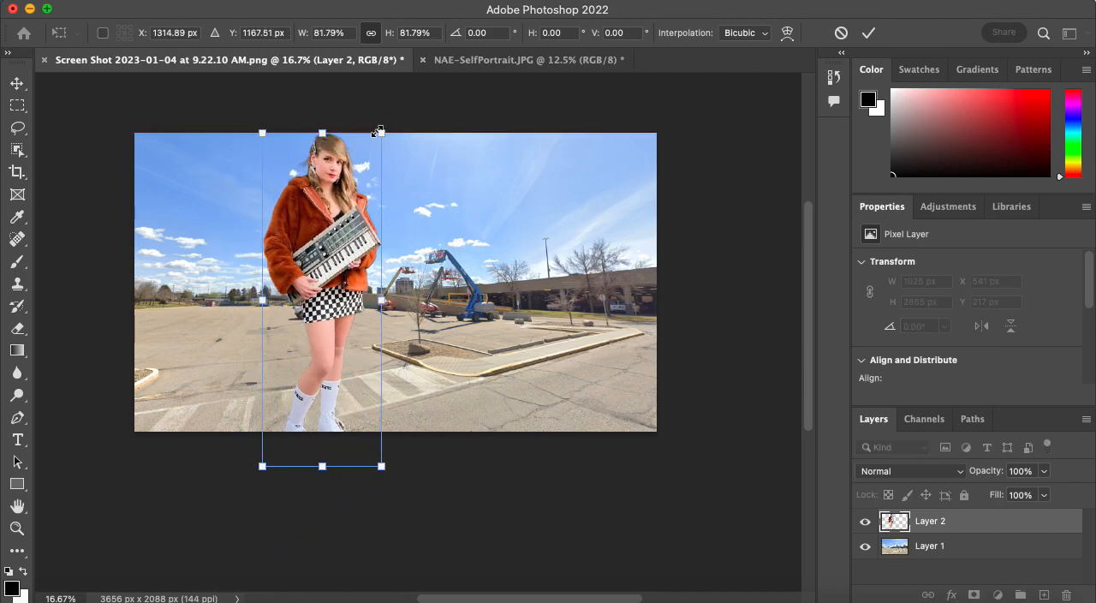
pyautogui.moveTo(381, 132); pyautogui.dragTo(370, 169)
pyautogui.moveTo(330, 254); pyautogui.dragTo(274, 246)
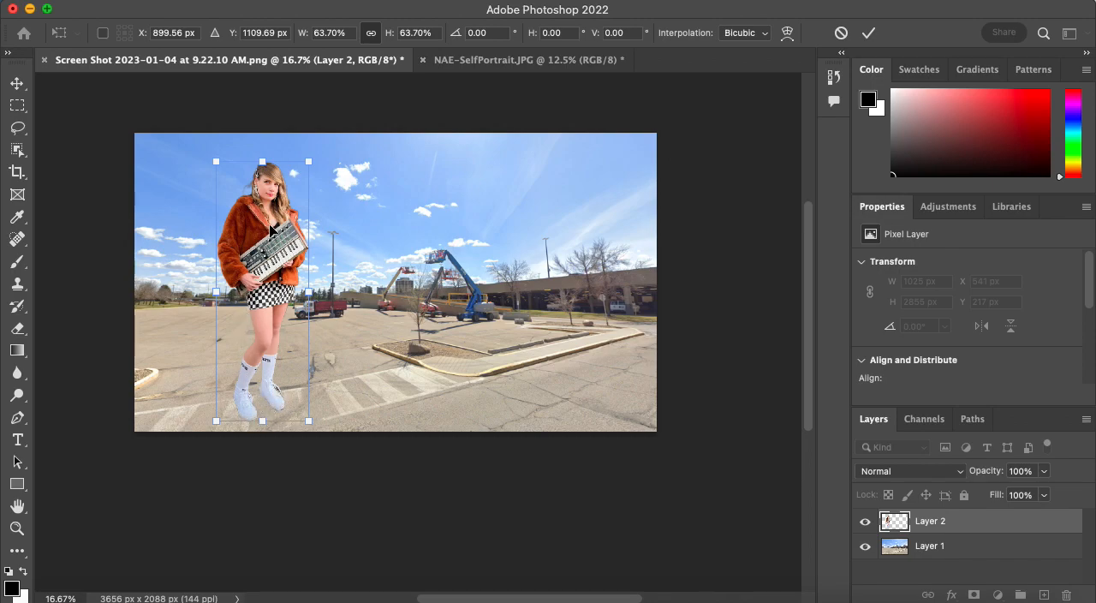
# Try a larger foreground composition by lowering the person and enlarging the figure proportionally to about 130%.
pyautogui.moveTo(256, 236); pyautogui.dragTo(248, 292)
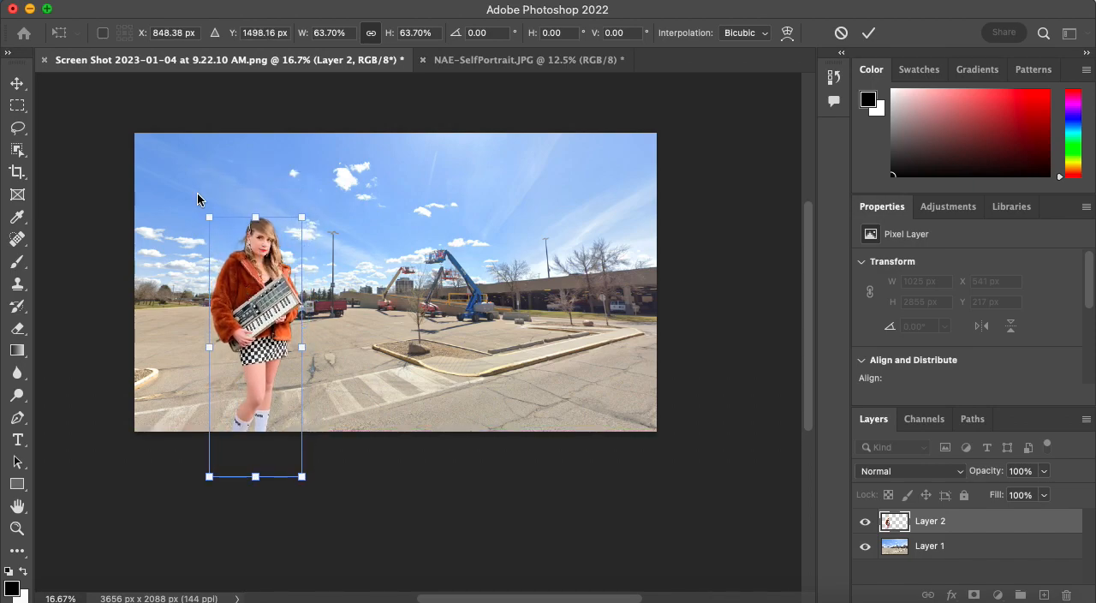
pyautogui.moveTo(206, 213); pyautogui.dragTo(171, 176)
pyautogui.moveTo(289, 310); pyautogui.dragTo(283, 299)
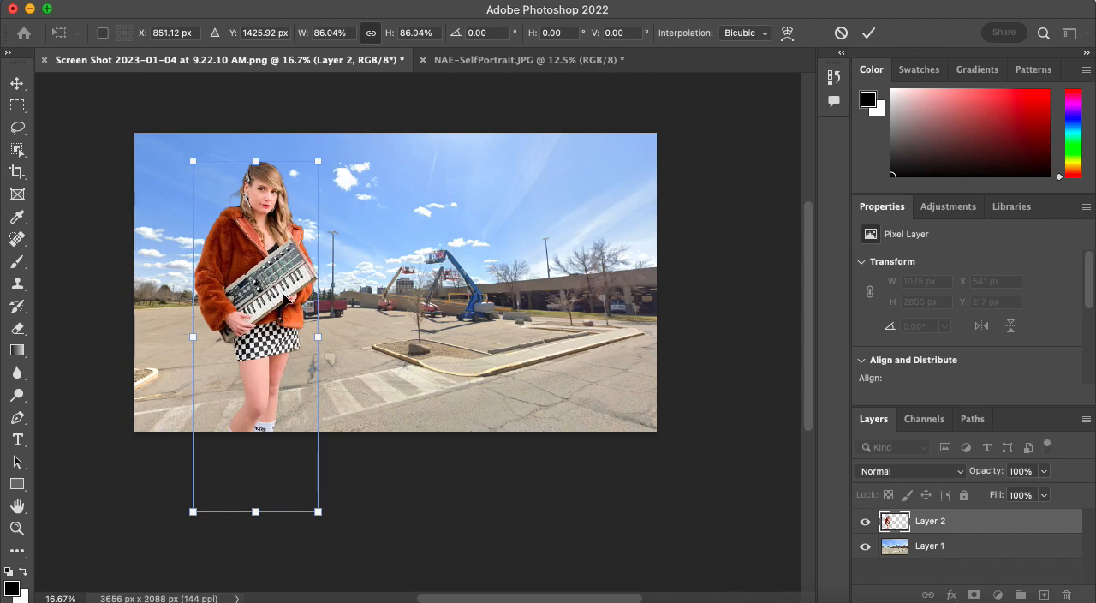
pyautogui.moveTo(321, 158); pyautogui.dragTo(342, 88)
pyautogui.moveTo(274, 260); pyautogui.dragTo(298, 333)
pyautogui.moveTo(377, 157); pyautogui.dragTo(395, 143)
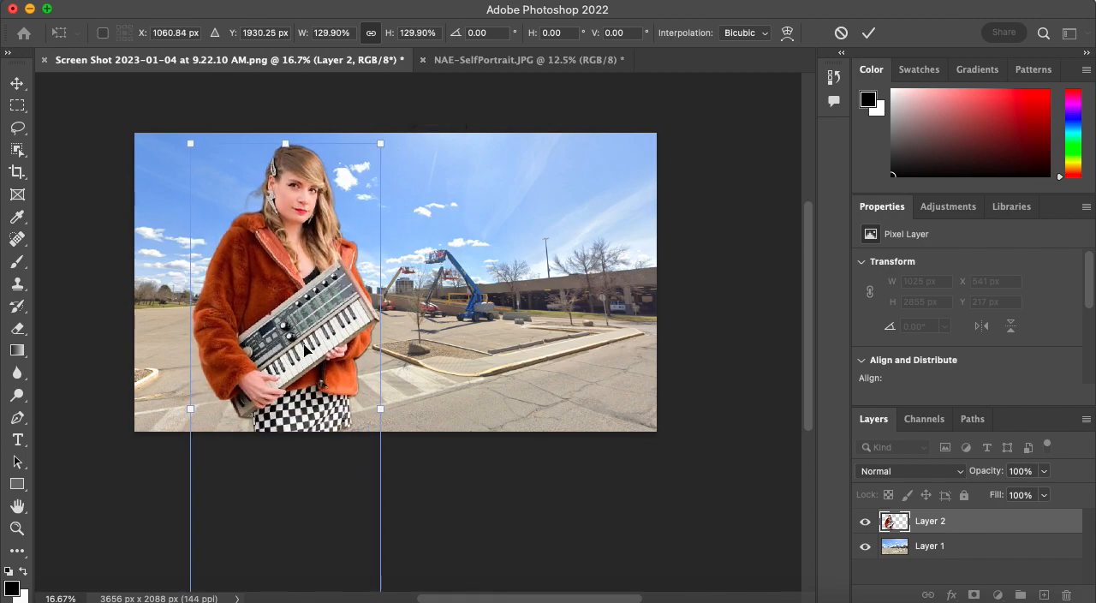
# Scale the person down to about 612 × 1704 px, stand the figure on the crosswalk left of center, and apply the transform.
pyautogui.moveTo(385, 143); pyautogui.dragTo(345, 247)
pyautogui.moveTo(301, 363); pyautogui.dragTo(304, 263)
pyautogui.moveTo(338, 159); pyautogui.dragTo(329, 173)
pyautogui.moveTo(294, 281); pyautogui.dragTo(303, 256)
pyautogui.moveTo(339, 150); pyautogui.dragTo(333, 162)
pyautogui.moveTo(320, 245); pyautogui.dragTo(352, 248)
pyautogui.moveTo(368, 164); pyautogui.dragTo(366, 170)
pyautogui.moveTo(351, 261); pyautogui.dragTo(348, 265)
pyautogui.press('Return')
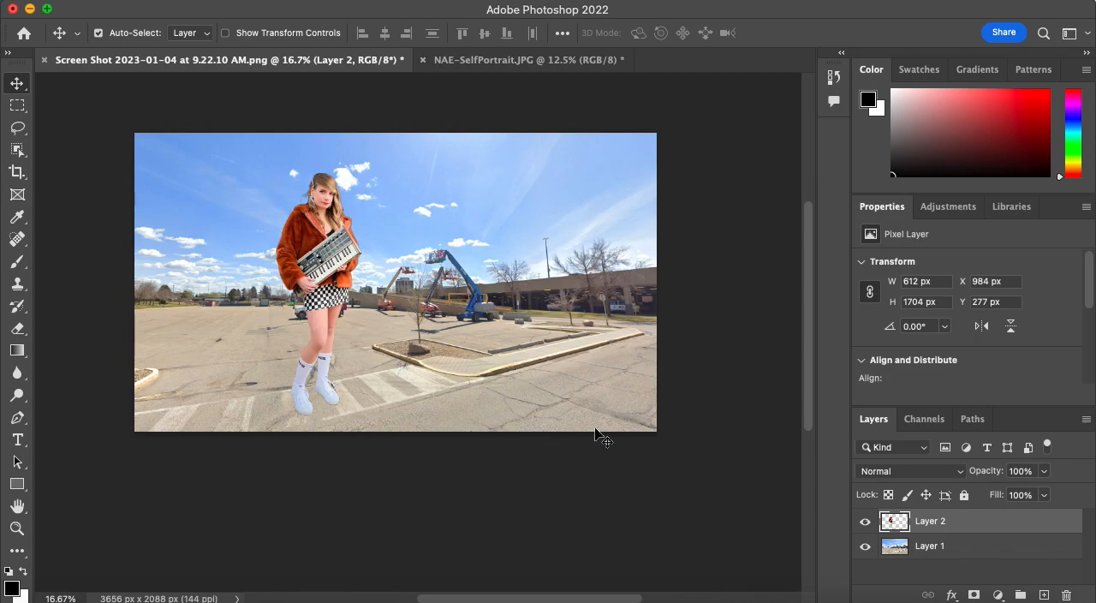
# Add a Curves adjustment layer above the person's layer and float its properties over the canvas.
pyautogui.click(948, 208)
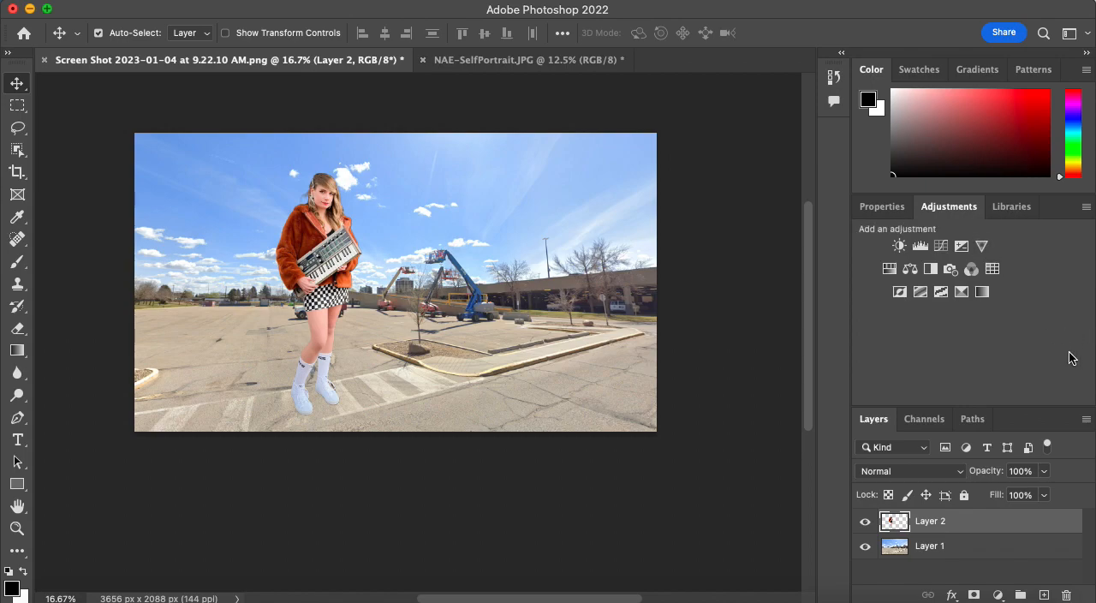
pyautogui.click(940, 246)
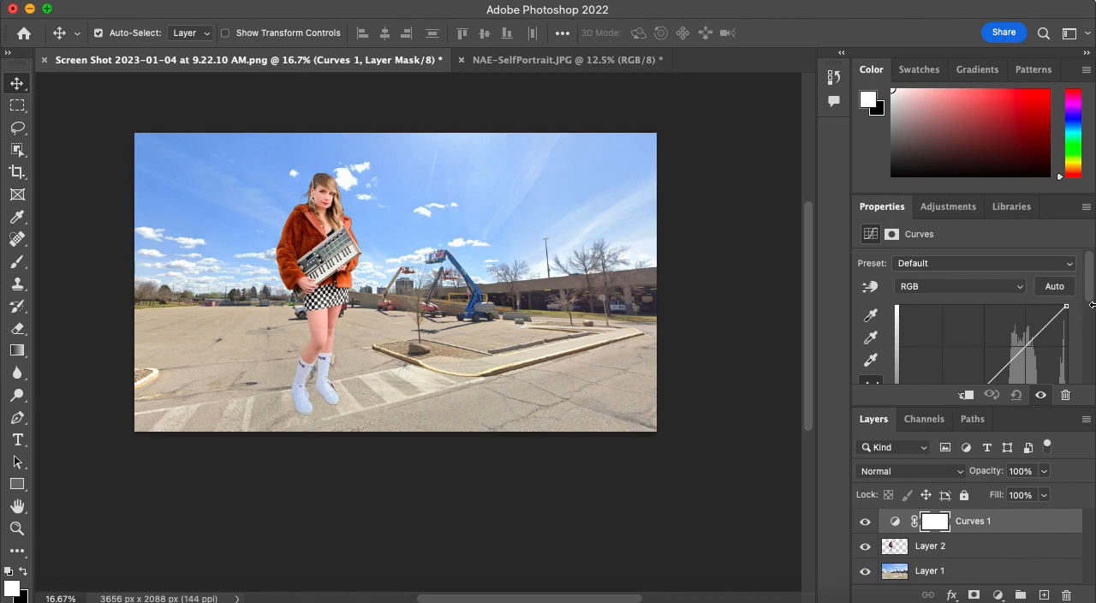
pyautogui.scroll(-1, 1091, 300)
pyautogui.moveTo(1091, 300); pyautogui.dragTo(1091, 324)
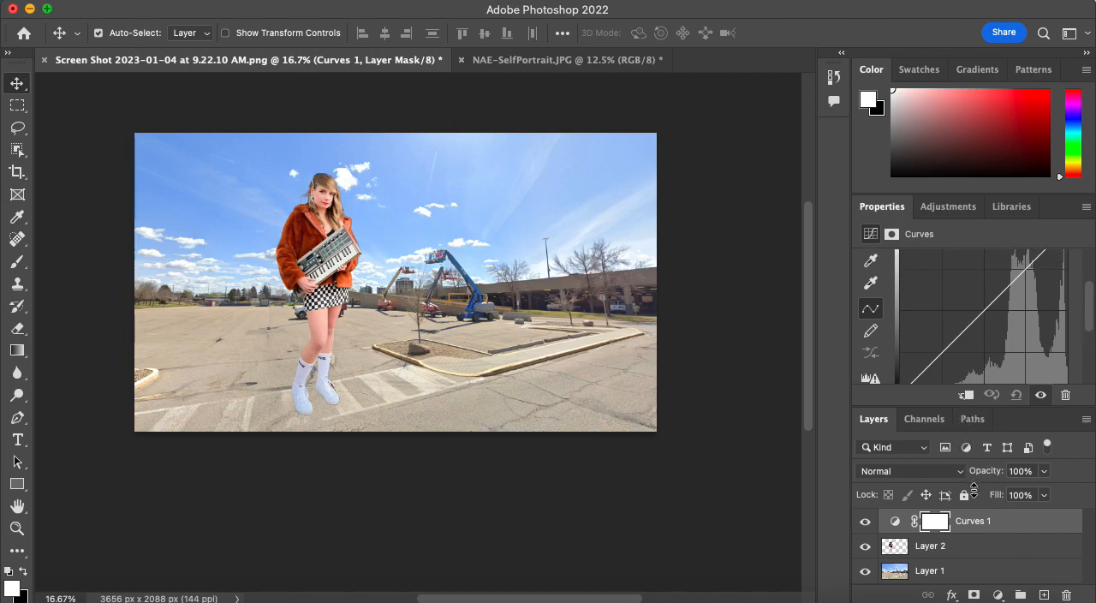
pyautogui.moveTo(883, 206); pyautogui.dragTo(703, 130)
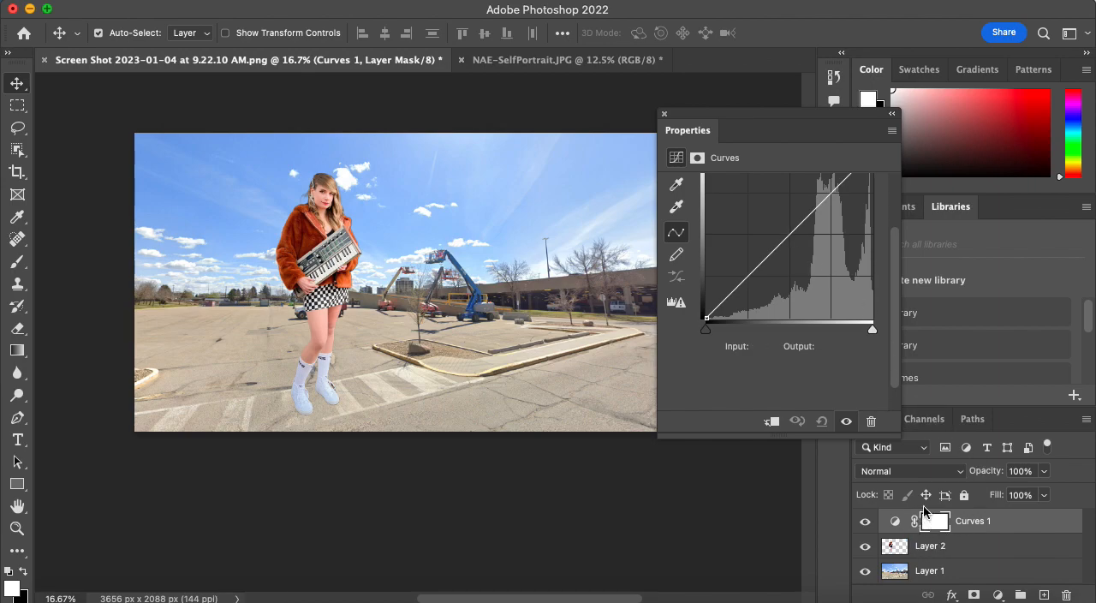
# Darken the image strongly by pulling the RGB curve's midpoint down to input 185, output 70, and redock the curve properties.
pyautogui.click(789, 234)
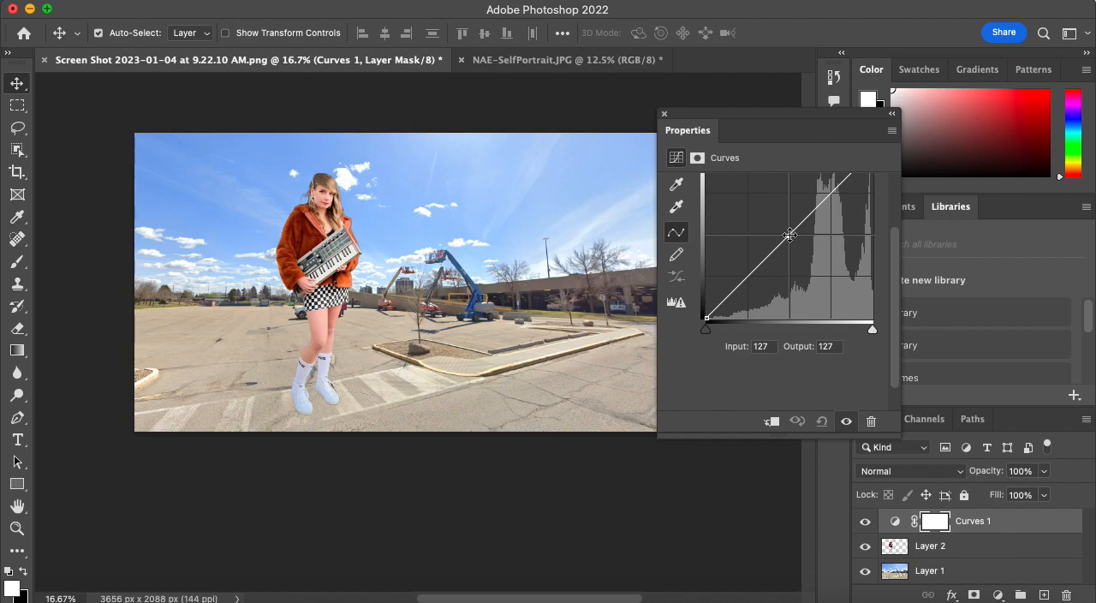
pyautogui.moveTo(789, 235); pyautogui.dragTo(827, 273)
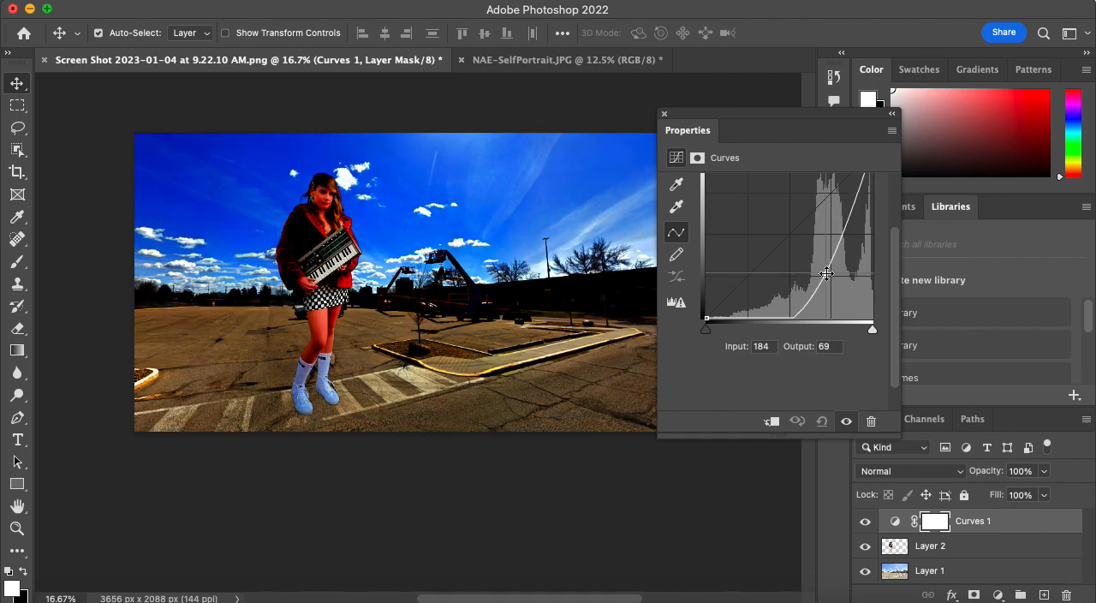
pyautogui.moveTo(826, 273); pyautogui.dragTo(826, 273)
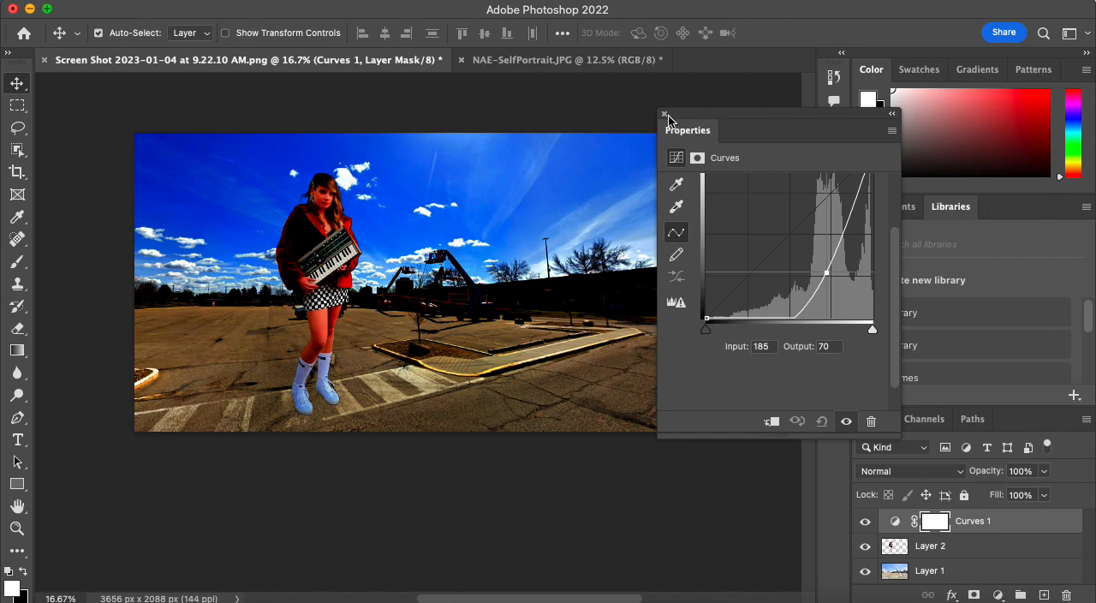
pyautogui.moveTo(708, 133); pyautogui.dragTo(963, 206)
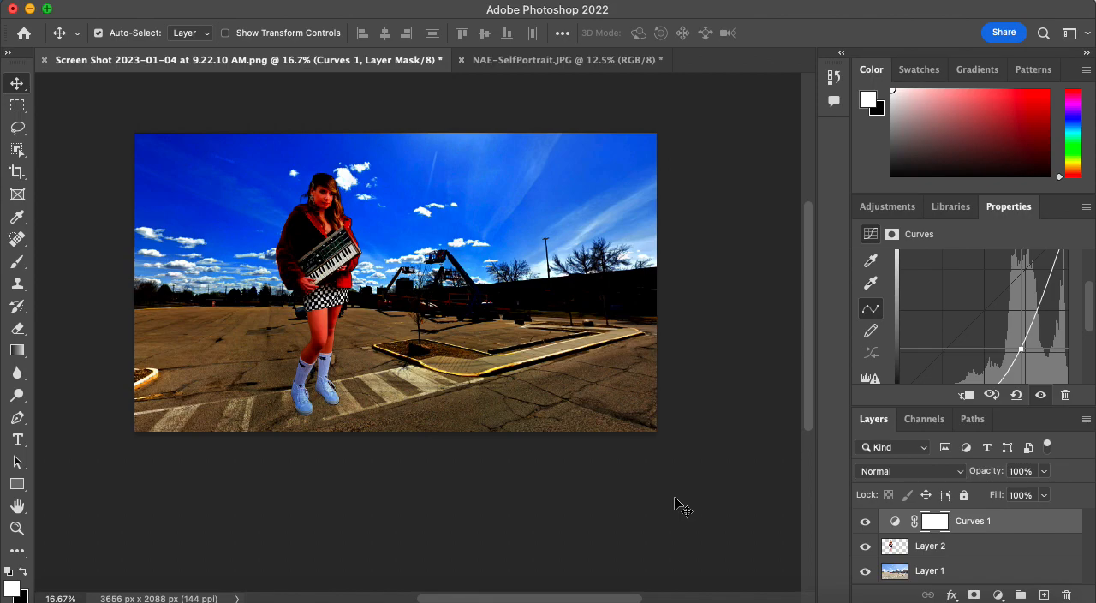
# Fill the Curves adjustment layer's mask with black in Normal mode at 100% opacity.
pyautogui.hotkey('shift', 'BackSpace')
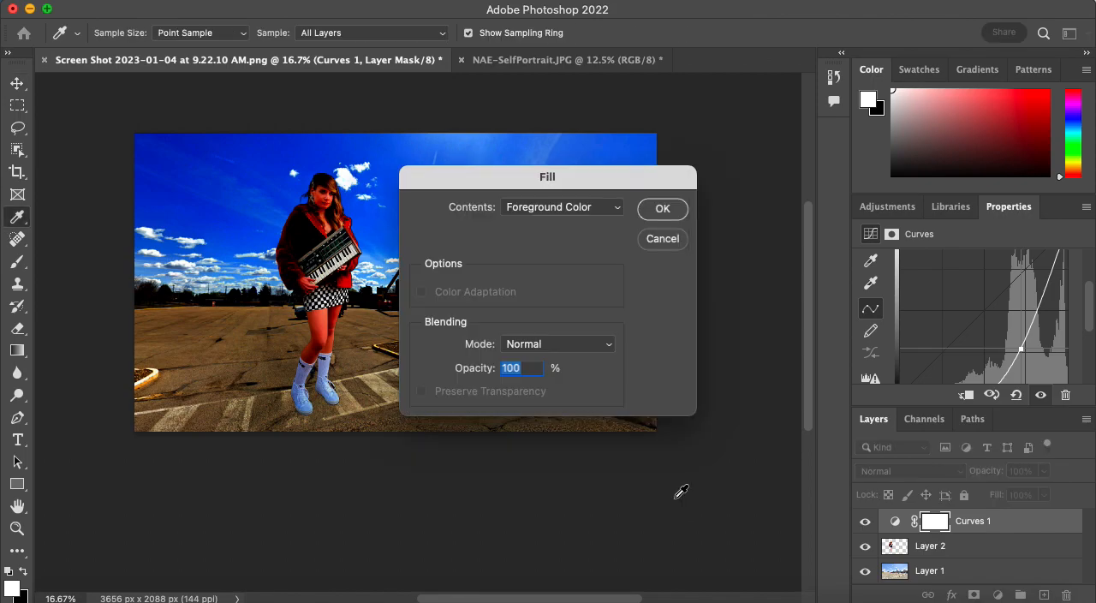
pyautogui.click(533, 212)
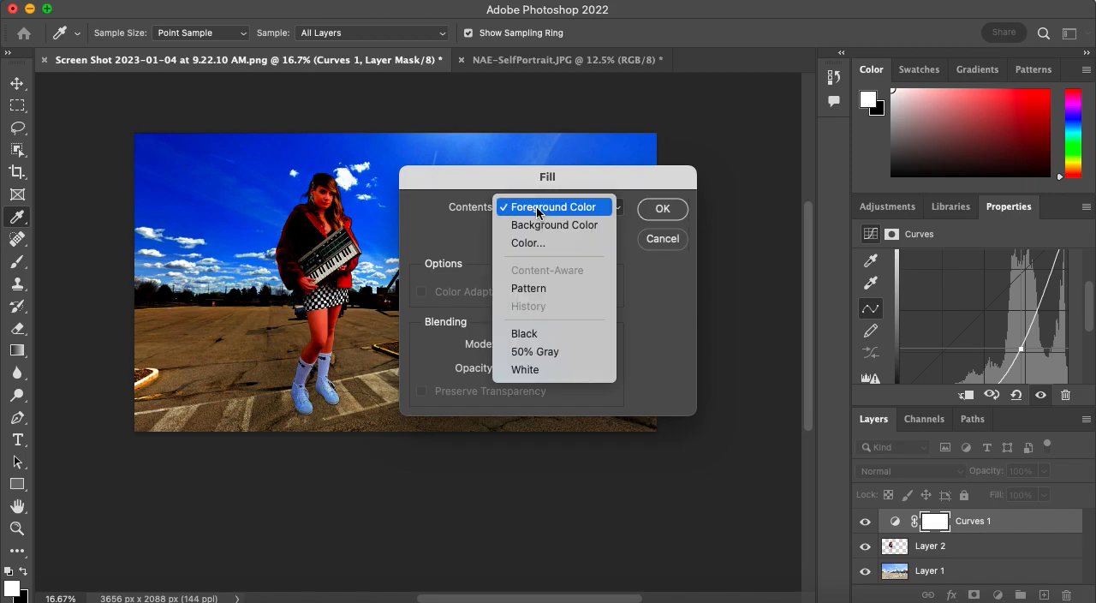
pyautogui.click(532, 335)
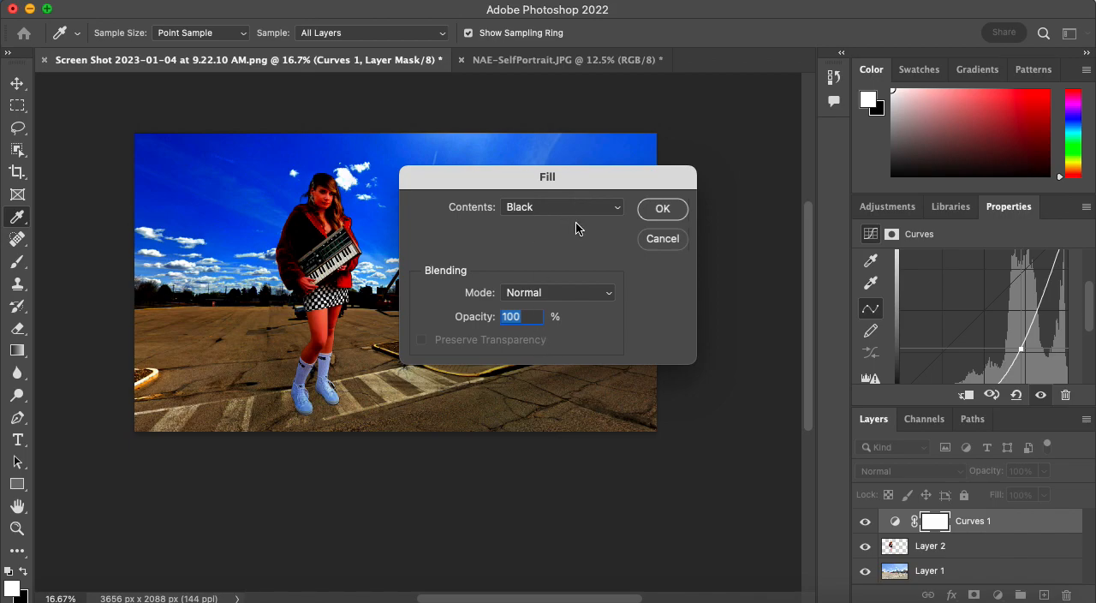
pyautogui.click(662, 210)
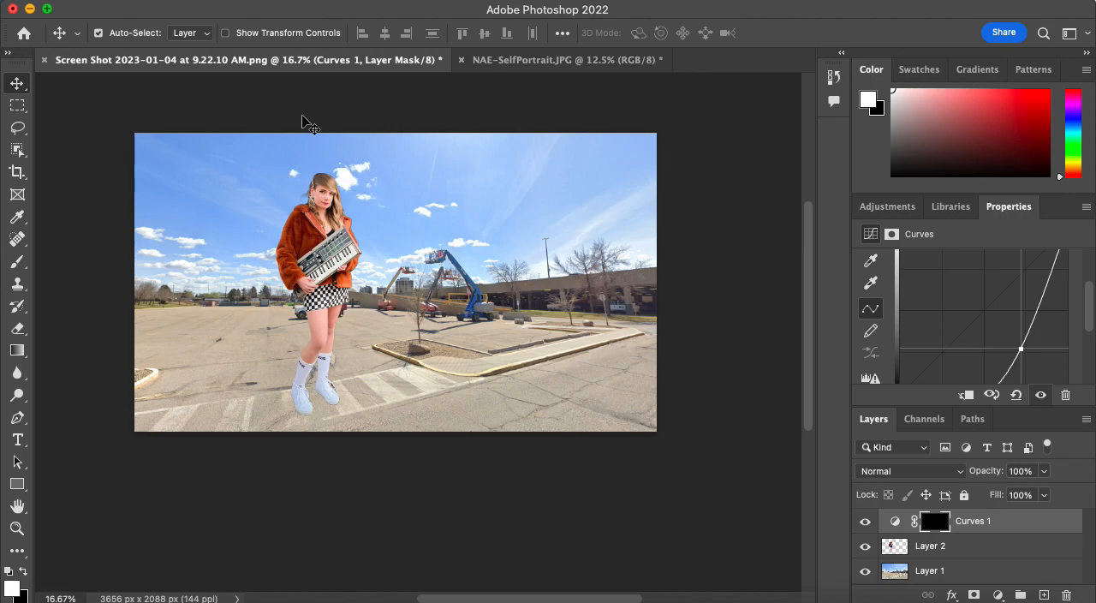
pyautogui.click(161, 1)
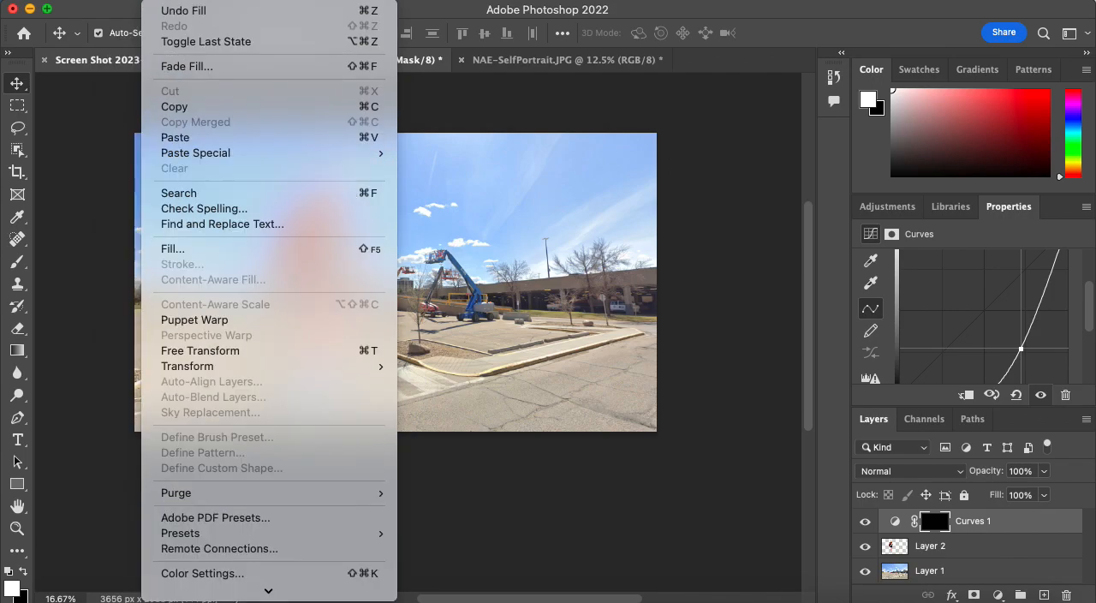
pyautogui.click(161, 1)
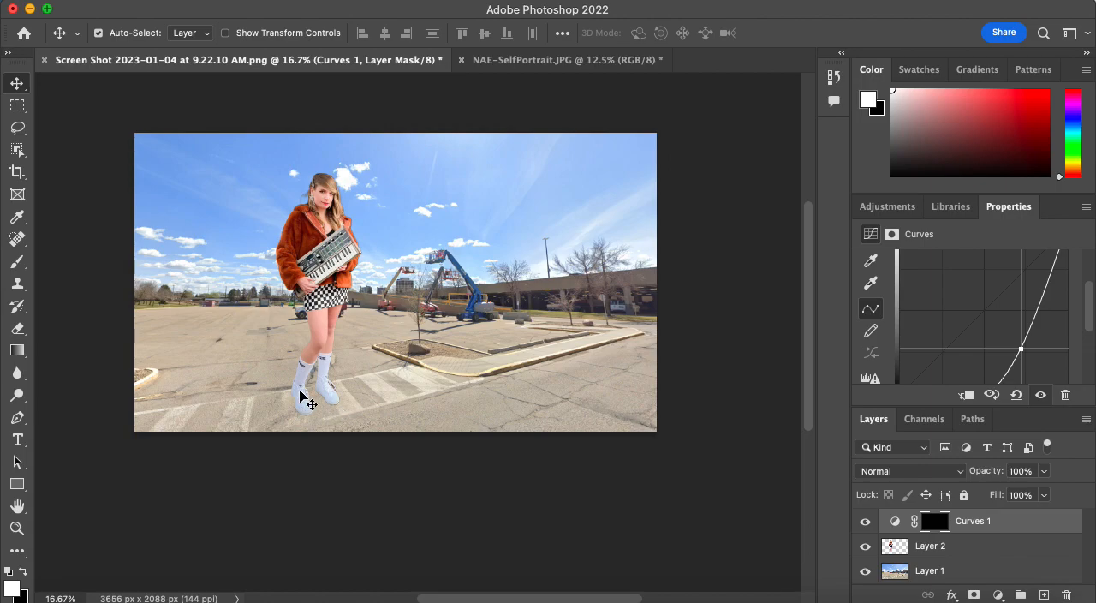
# Paint thin white contact shadows on the Curves mask beneath the soles of both shoes with a brush of about 9 px.
pyautogui.press('b')
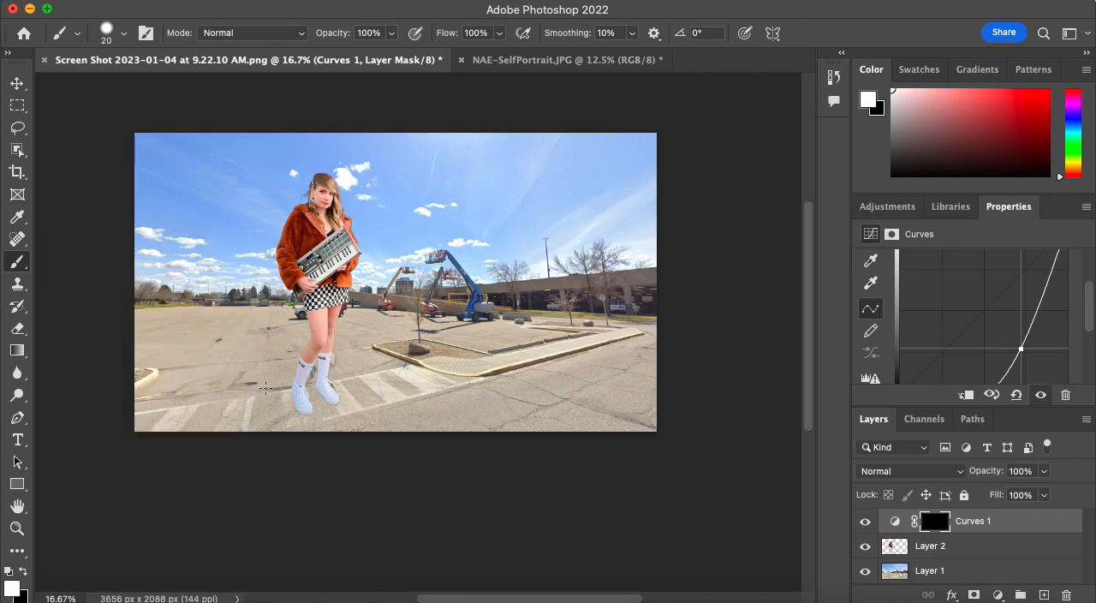
pyautogui.press(']')
pyautogui.press(']')
pyautogui.press(']')
pyautogui.scroll(3, 339, 423)
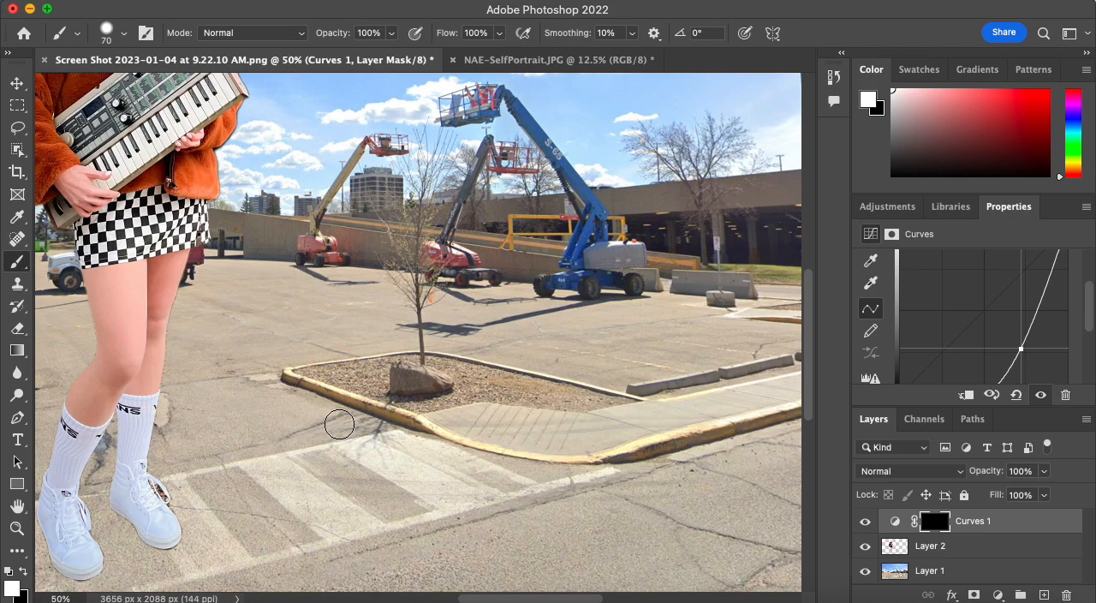
pyautogui.hscroll(-5, 436, 450)
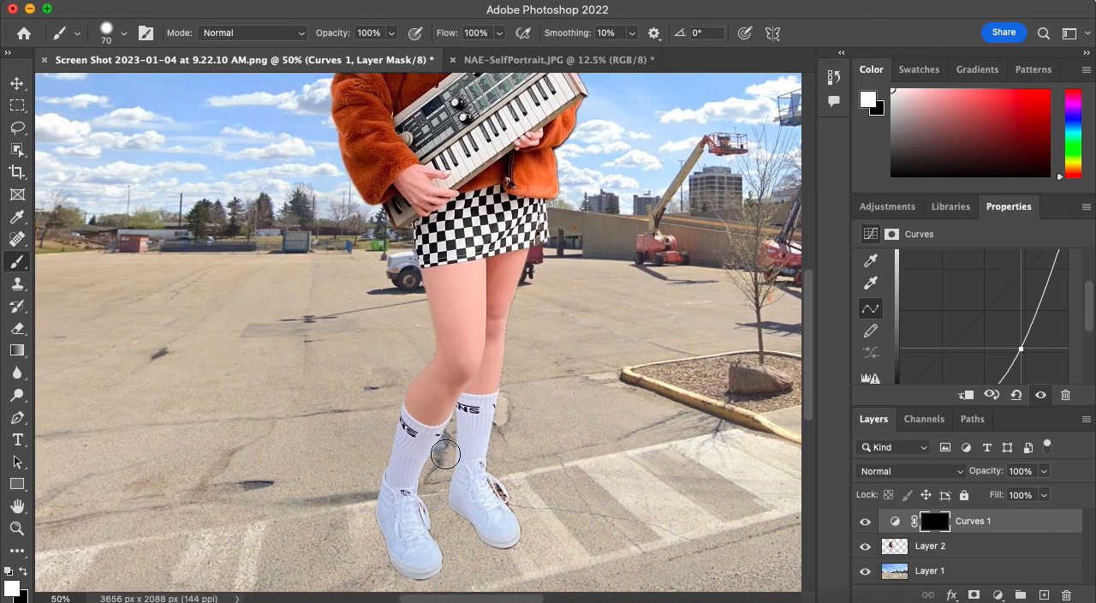
pyautogui.scroll(-4, 445, 453)
pyautogui.press('[')
pyautogui.press('[')
pyautogui.press('[')
pyautogui.press('[')
pyautogui.press('[')
pyautogui.press('[')
pyautogui.press('[')
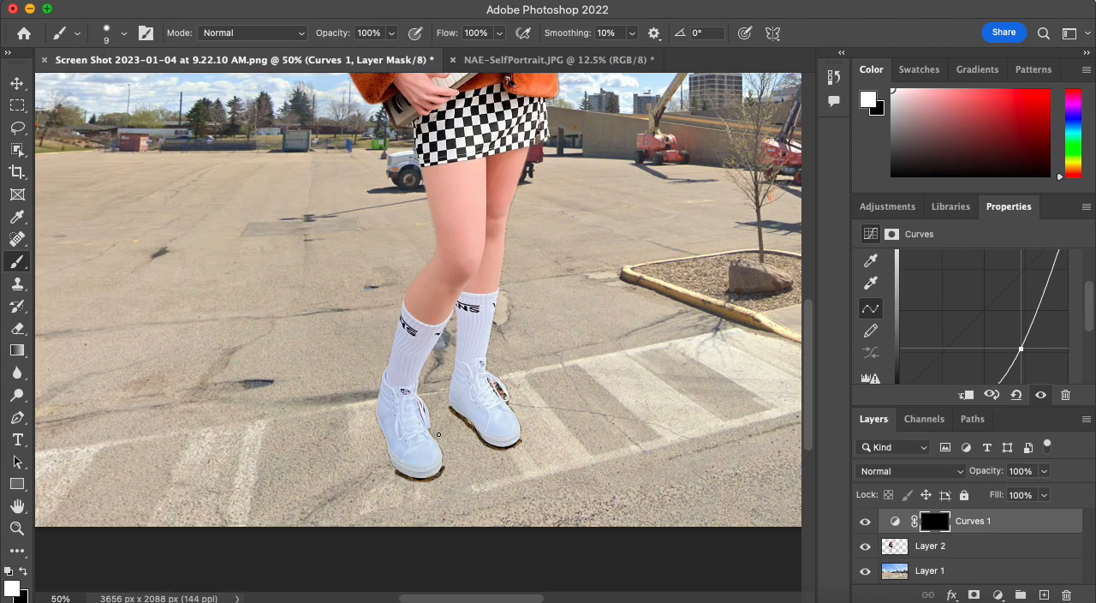
# Paint a solid slanting shadow on the Curves mask from the rear shoe to the image's lower edge with a 25 px brush.
pyautogui.press(']')
pyautogui.press(']')
pyautogui.press(']')
pyautogui.press(']')
pyautogui.moveTo(451, 414); pyautogui.dragTo(524, 529)
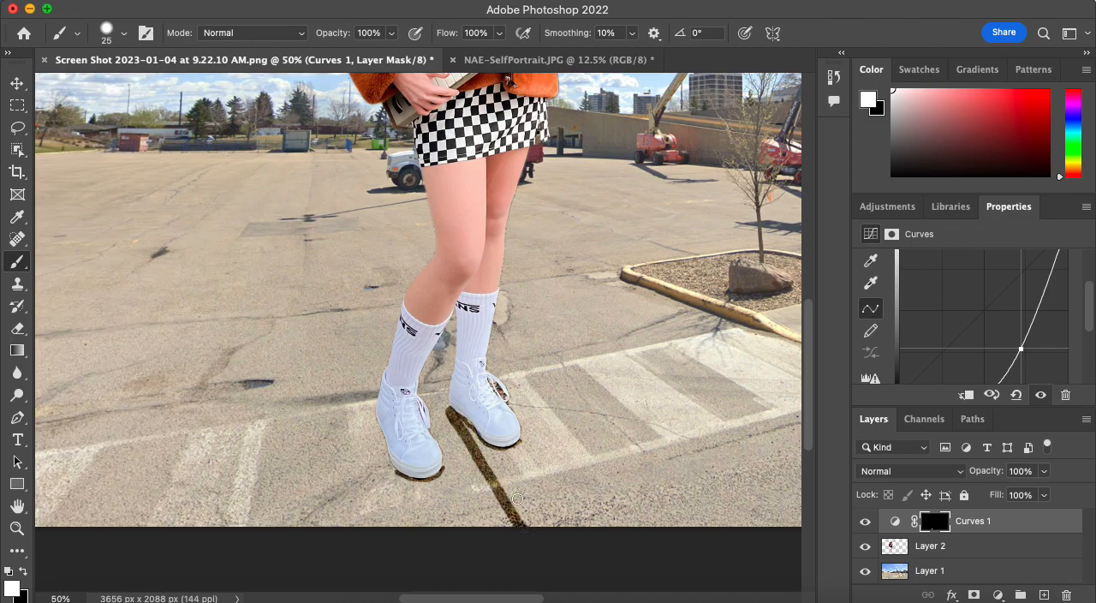
pyautogui.moveTo(462, 424); pyautogui.dragTo(528, 532)
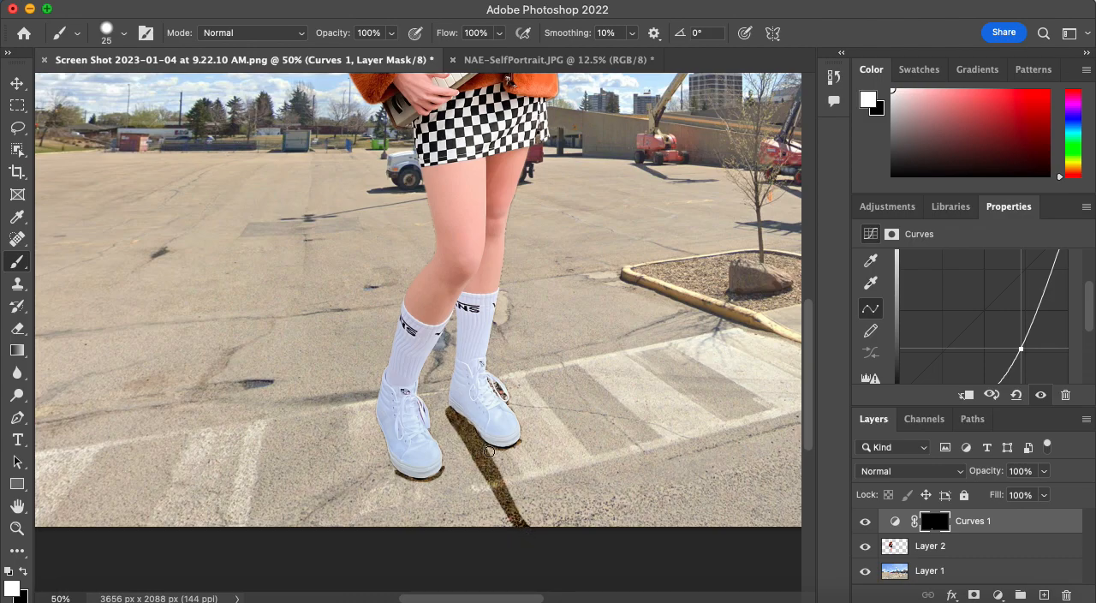
pyautogui.moveTo(510, 489); pyautogui.dragTo(538, 531)
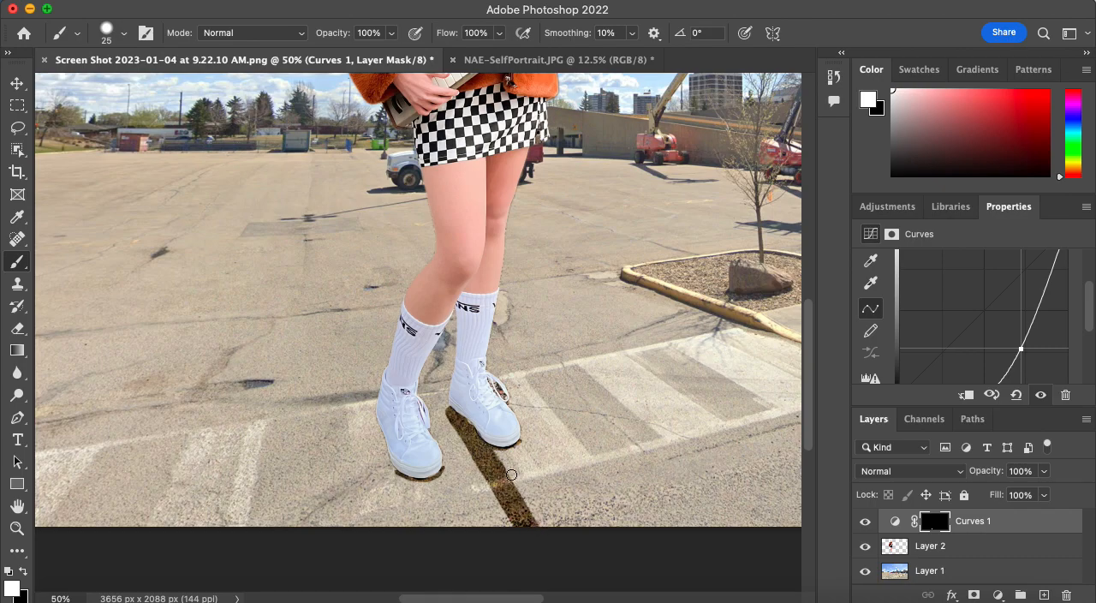
pyautogui.moveTo(496, 455)
pyautogui.mouseDown()
pyautogui.moveTo(549, 528)
pyautogui.moveTo(513, 494)
pyautogui.moveTo(545, 530)
pyautogui.mouseUp()
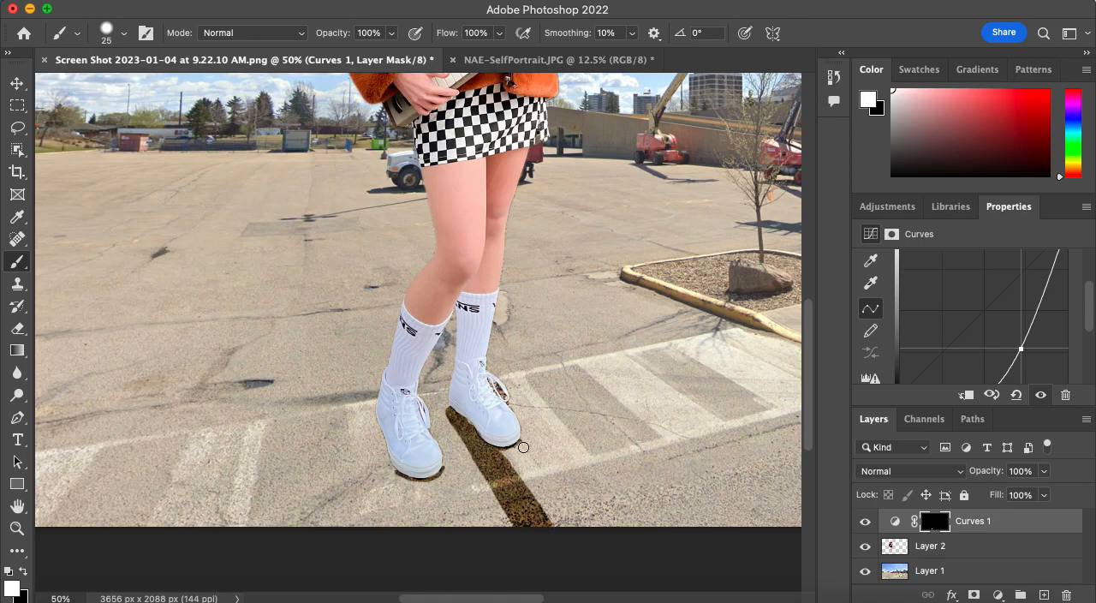
pyautogui.moveTo(523, 445); pyautogui.dragTo(570, 531)
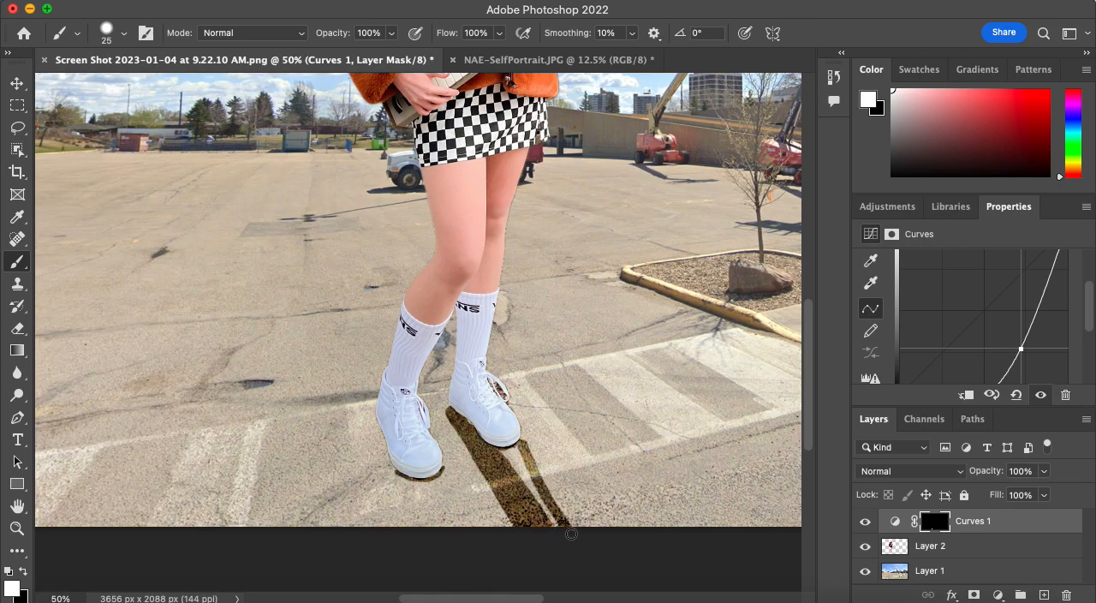
pyautogui.moveTo(505, 456)
pyautogui.mouseDown()
pyautogui.moveTo(517, 454)
pyautogui.moveTo(565, 534)
pyautogui.mouseUp()
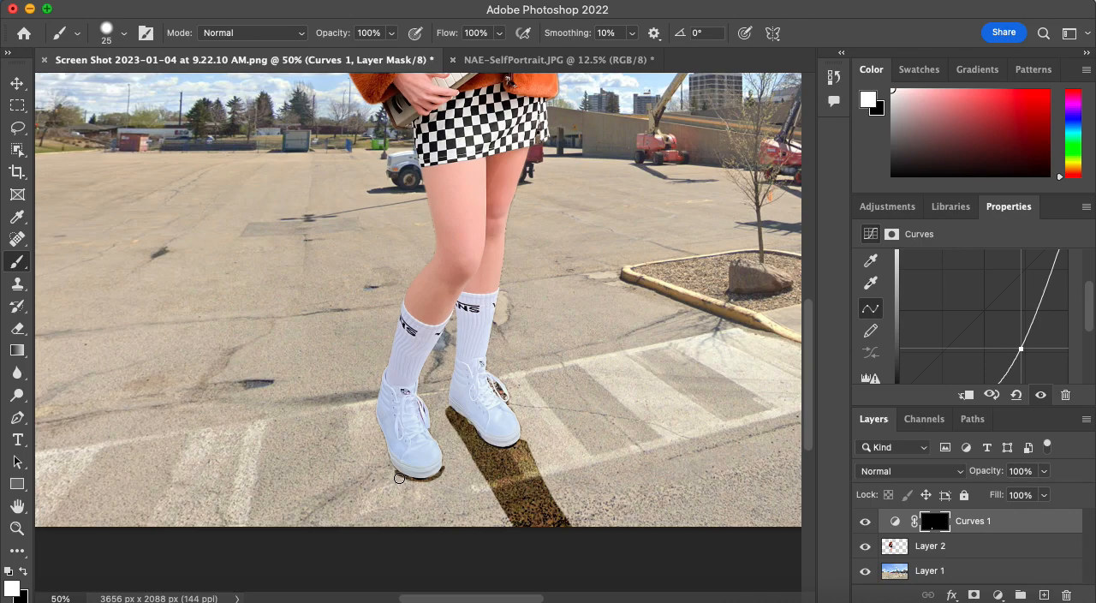
# Paint the front shoe's matching shadow down to the image's lower edge, outlining both sides and filling between them with a 30 px brush.
pyautogui.moveTo(399, 480); pyautogui.dragTo(429, 529)
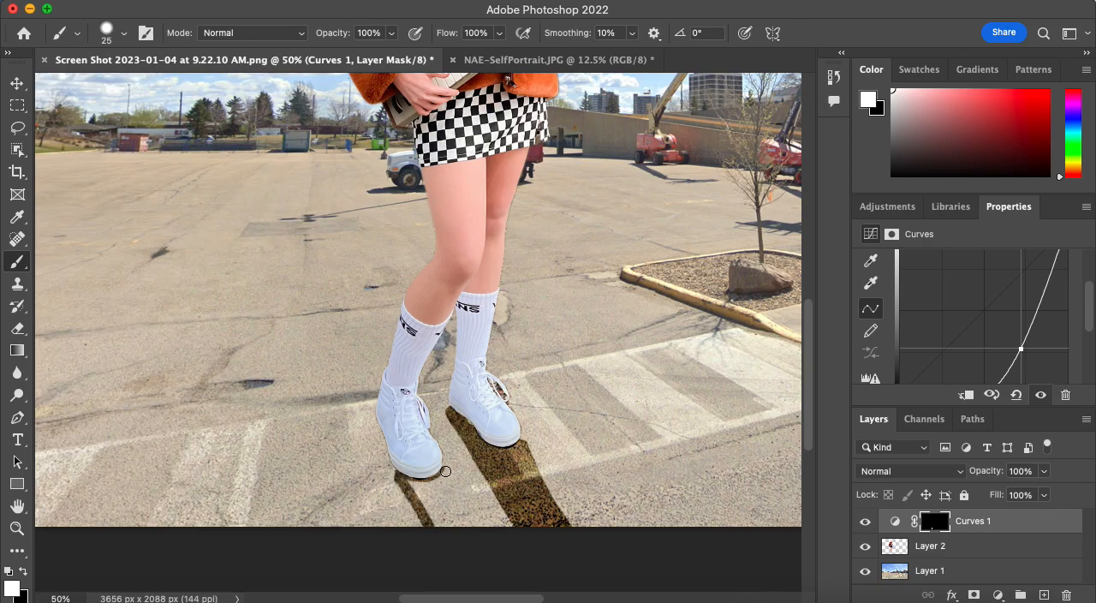
pyautogui.press('[')
pyautogui.press('[')
pyautogui.press('[')
pyautogui.moveTo(444, 468); pyautogui.dragTo(469, 521)
pyautogui.press(']')
pyautogui.press(']')
pyautogui.press(']')
pyautogui.press(']')
pyautogui.moveTo(410, 485)
pyautogui.mouseDown()
pyautogui.moveTo(444, 479)
pyautogui.moveTo(469, 532)
pyautogui.mouseUp()
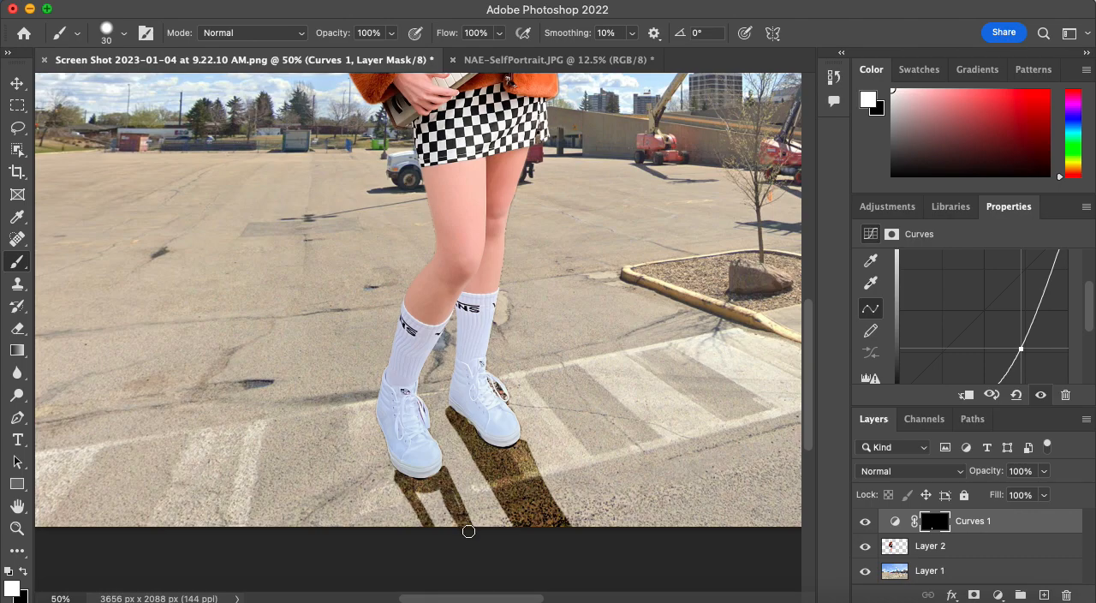
pyautogui.moveTo(421, 501); pyautogui.dragTo(448, 540)
pyautogui.moveTo(427, 496); pyautogui.dragTo(457, 531)
# Extend the shadow along the outer edge of the front shoe with a small brush of about 8 px.
pyautogui.press('[')
pyautogui.press('[')
pyautogui.press('[')
pyautogui.press('[')
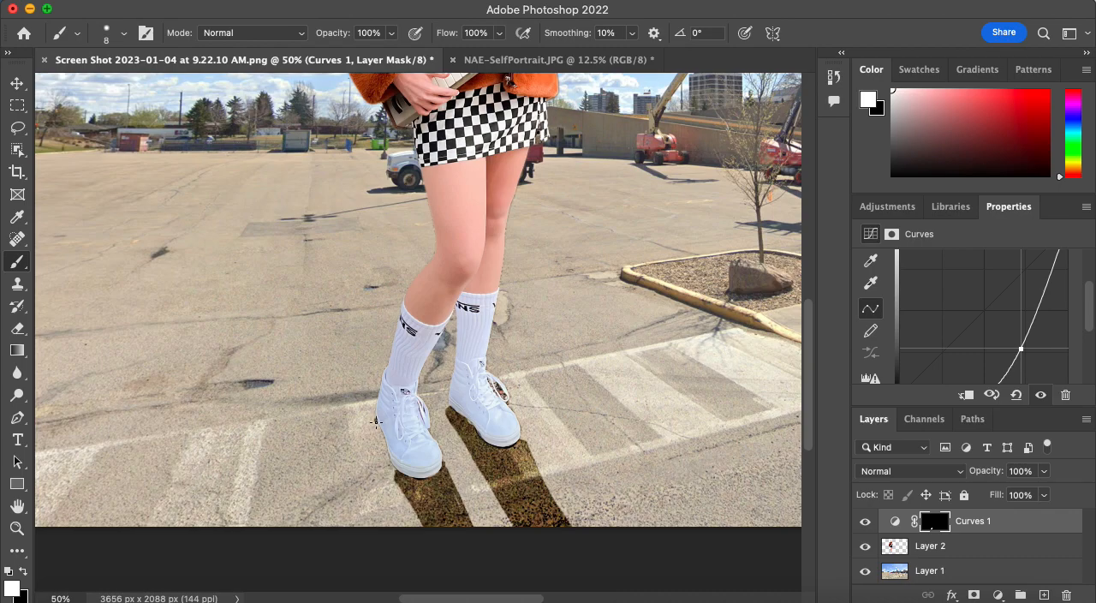
pyautogui.moveTo(387, 452); pyautogui.dragTo(398, 470)
pyautogui.moveTo(391, 463); pyautogui.dragTo(395, 471)
pyautogui.press('[')
pyautogui.press('[')
pyautogui.press(']')
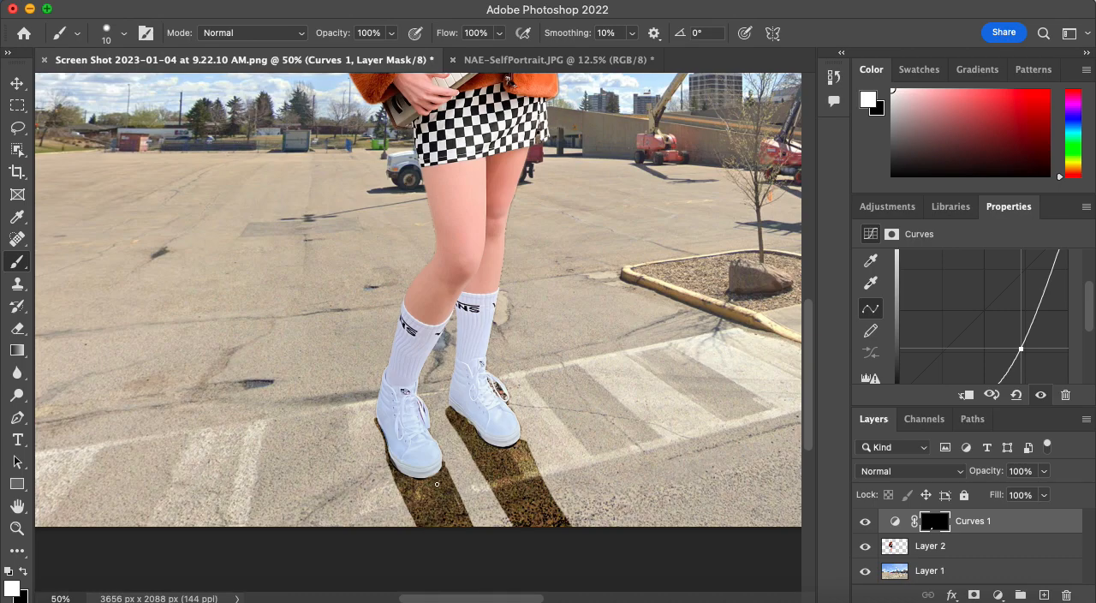
# Soften the painted shadows by lowering the Curves layer's opacity to 74%.
pyautogui.press('super+minus')
pyautogui.press('super+minus')
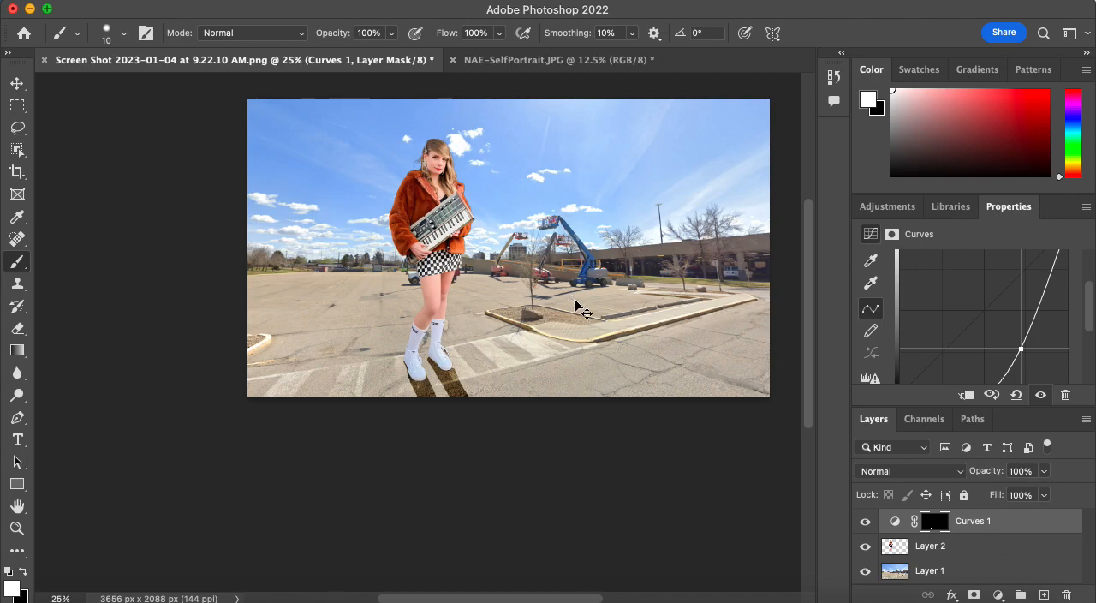
pyautogui.scroll(2, 575, 299)
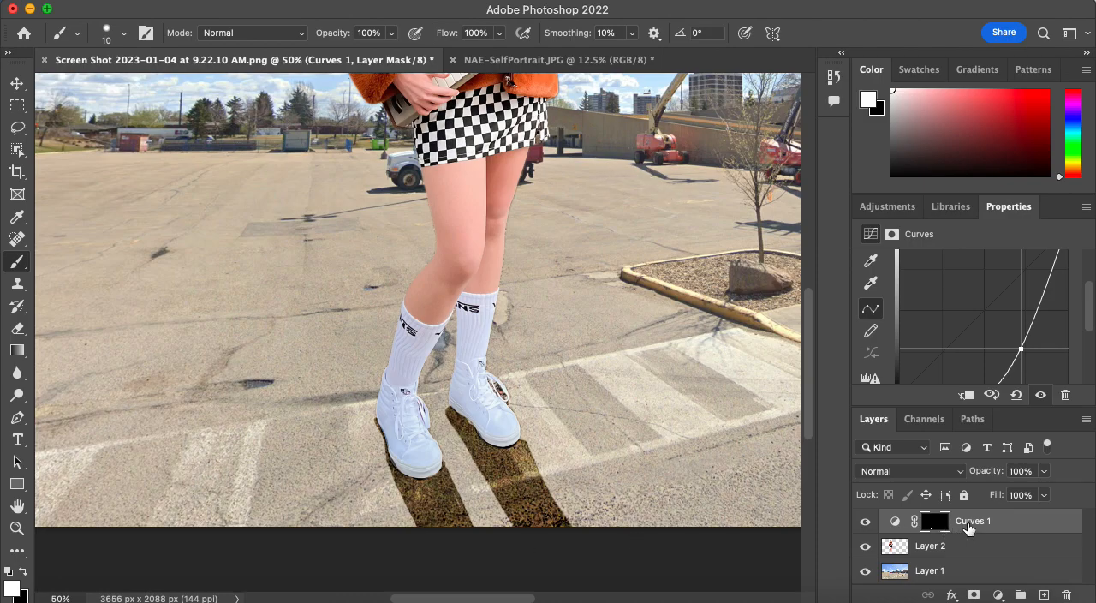
pyautogui.click(1043, 470)
pyautogui.moveTo(1045, 495); pyautogui.dragTo(1024, 494)
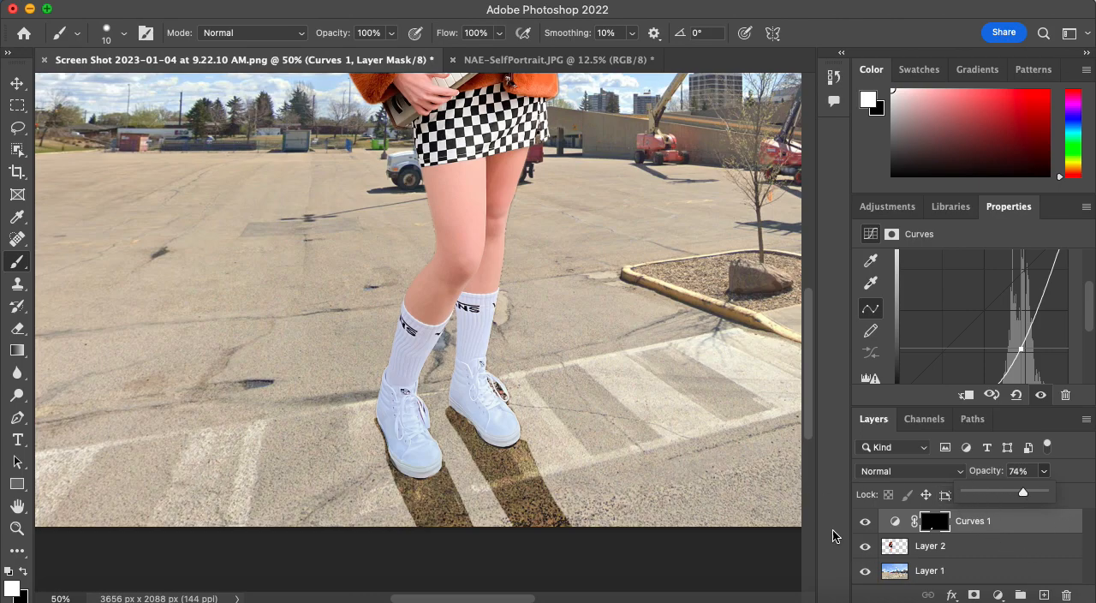
# Load the Curves mask as a selection, and add a Hue/Saturation adjustment layer from it with hue set to -149.
pyautogui.click(928, 522)
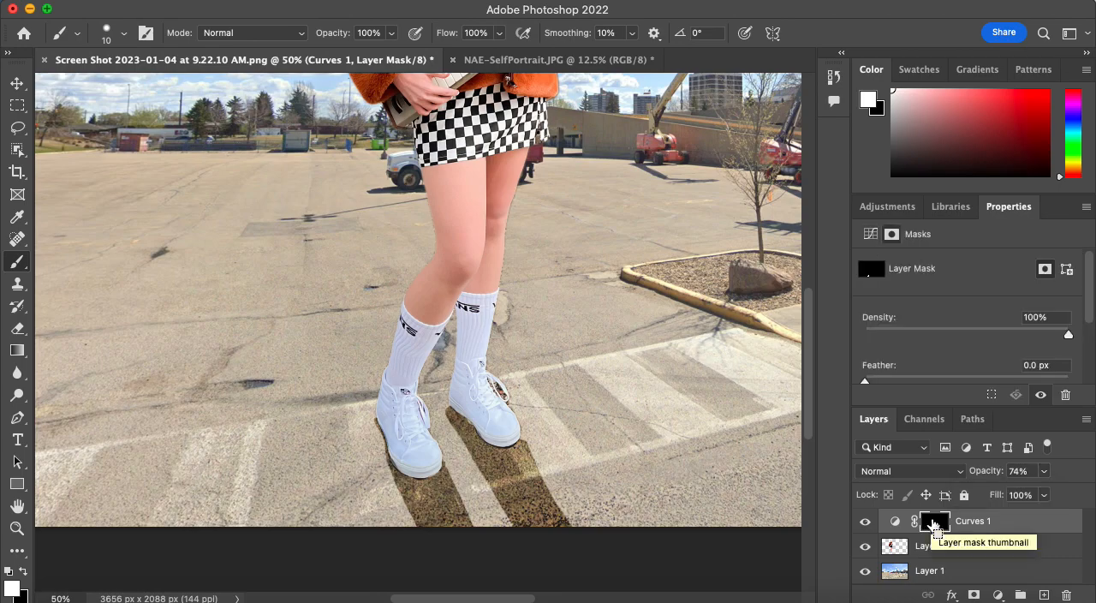
pyautogui.keyDown('super'); pyautogui.click(934, 531); pyautogui.keyUp('super')
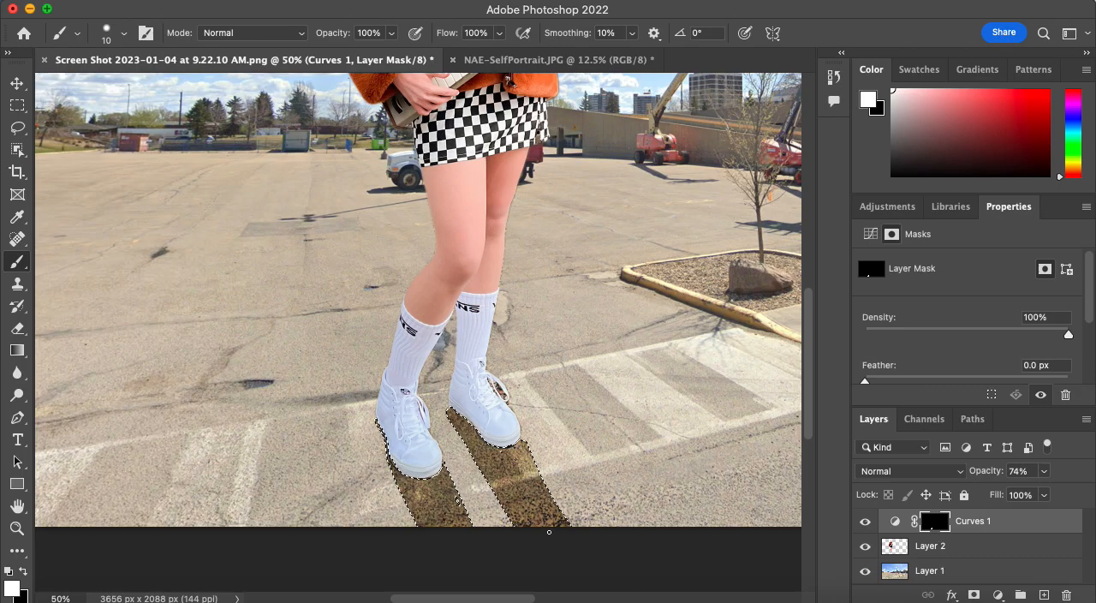
pyautogui.click(906, 210)
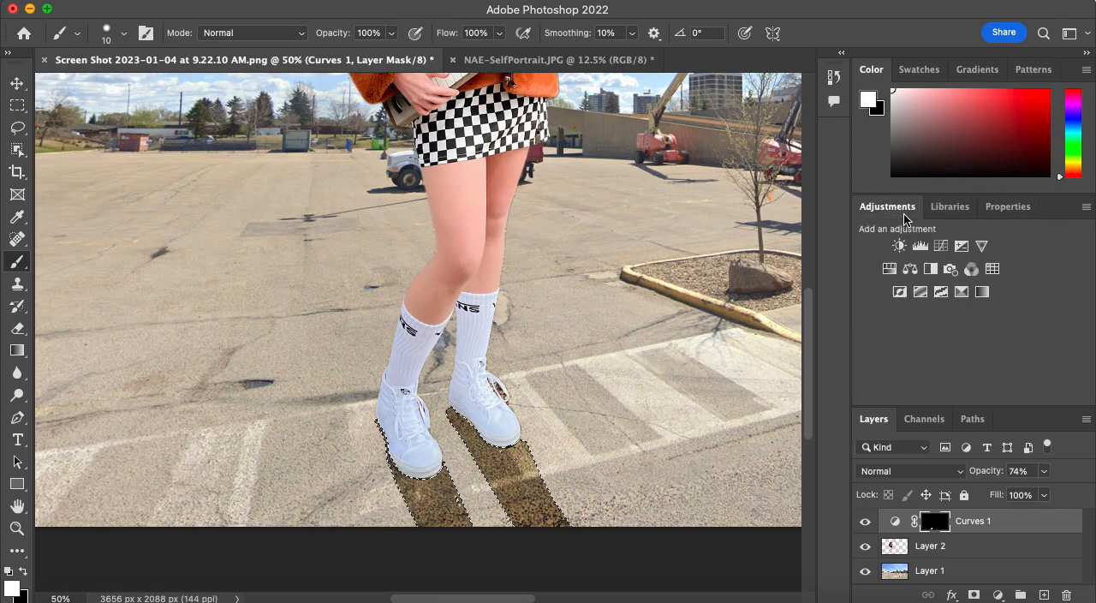
pyautogui.click(890, 271)
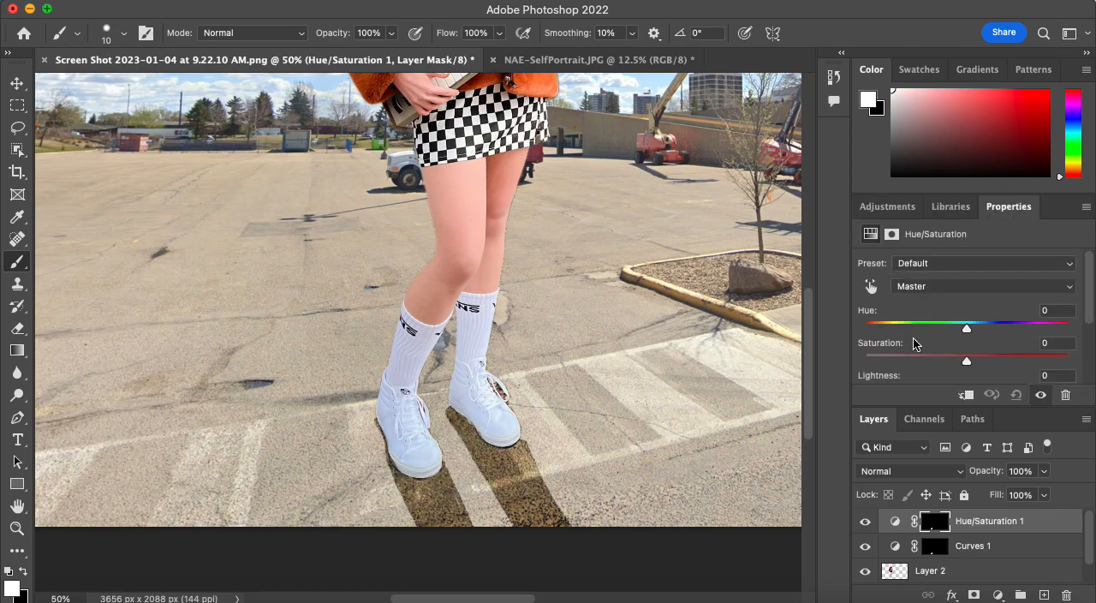
pyautogui.moveTo(967, 333); pyautogui.dragTo(877, 373)
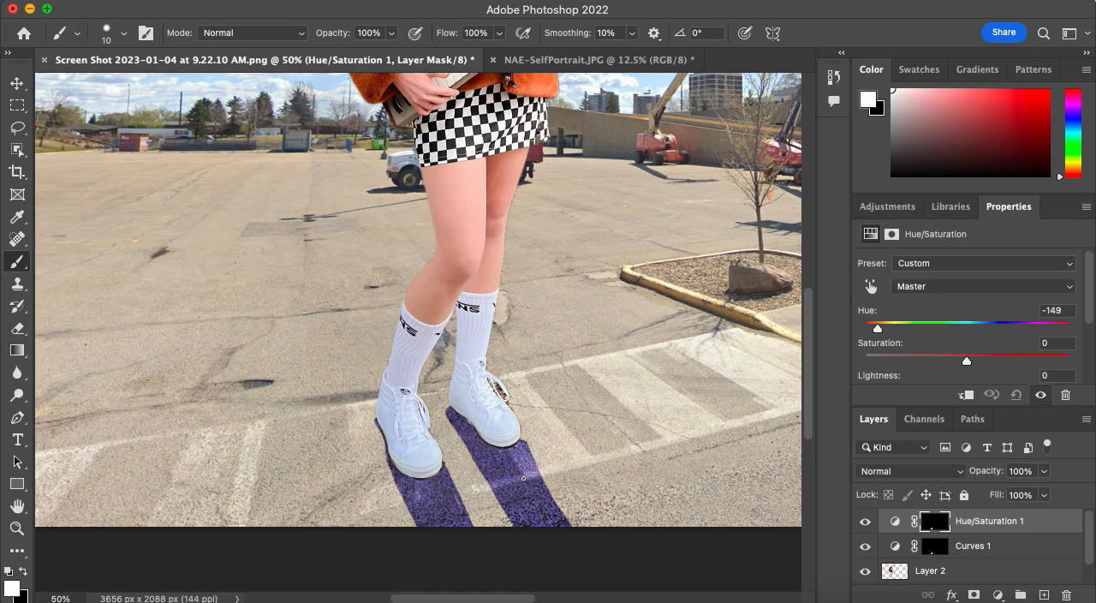
# Tone down the purple tint in the shadows by reducing the Hue/Saturation layer's opacity to 54%.
pyautogui.click(1043, 471)
pyautogui.moveTo(1041, 492); pyautogui.dragTo(1010, 501)
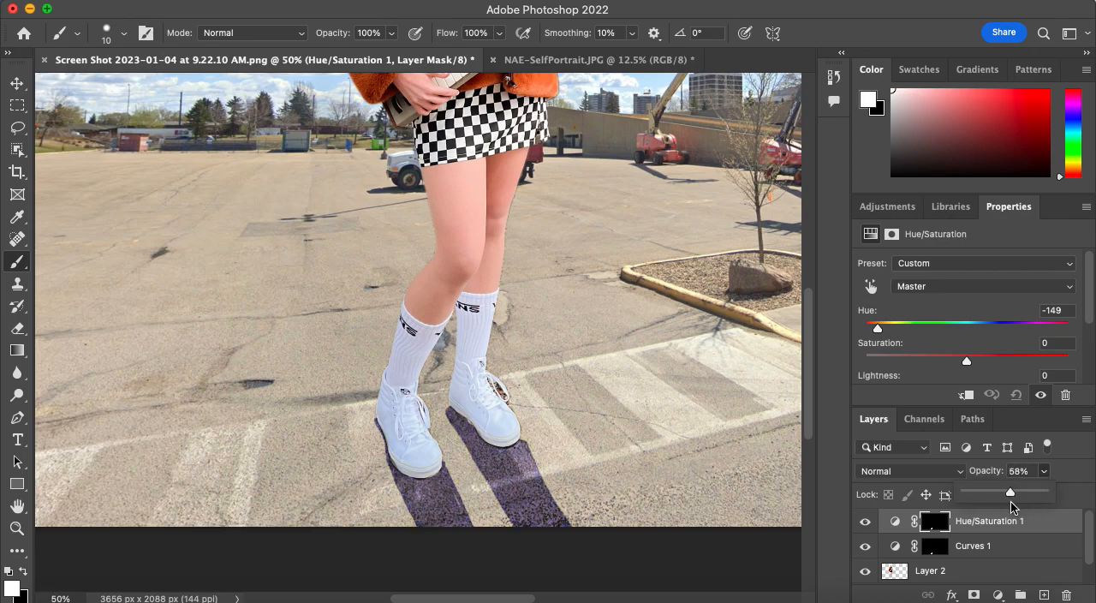
pyautogui.press('super+z')
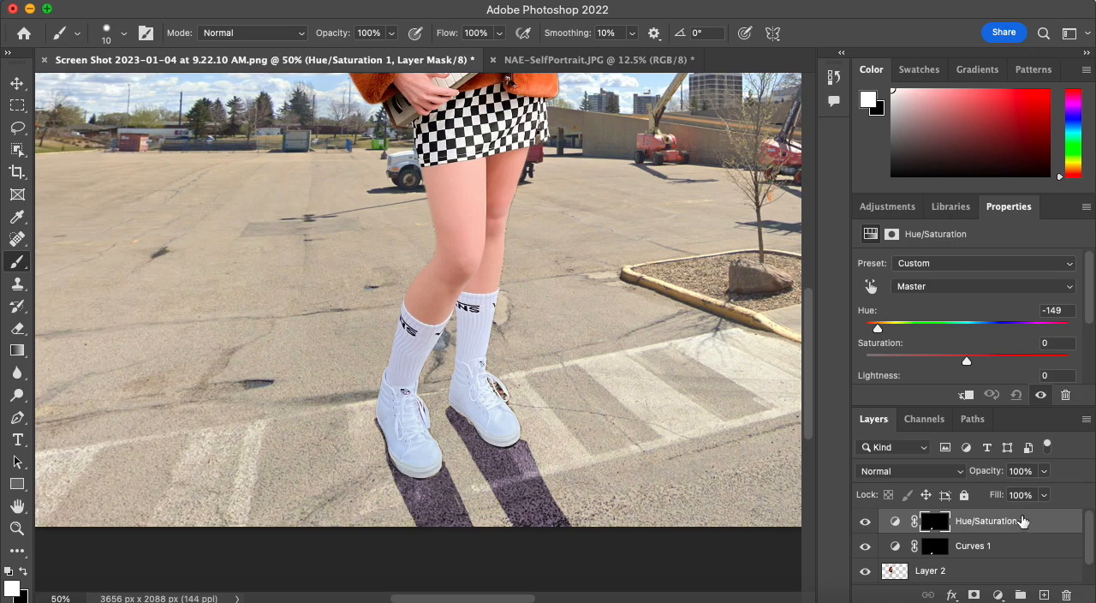
pyautogui.click(1043, 473)
pyautogui.moveTo(1039, 493); pyautogui.dragTo(1009, 507)
pyautogui.press('super+z')
pyautogui.press('super+minus')
pyautogui.press('super+minus')
pyautogui.press('super+minus')
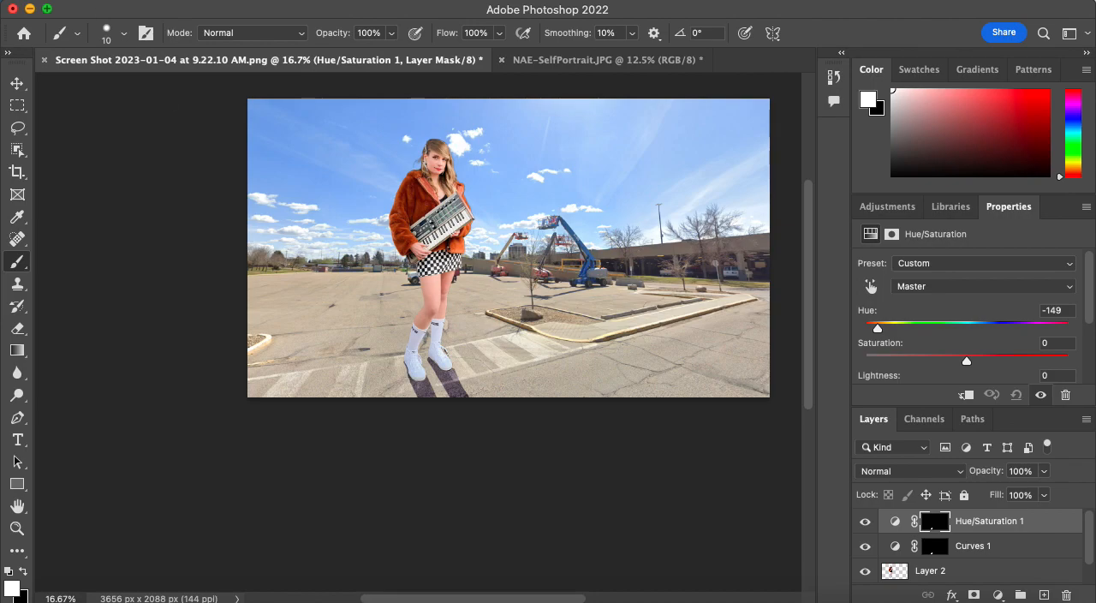
# Save the composite on the computer's Desktop as NAE-Demo-BSRoadTrip.psd in Photoshop format, with Maximize Compatibility on.
pyautogui.click(123, 1)
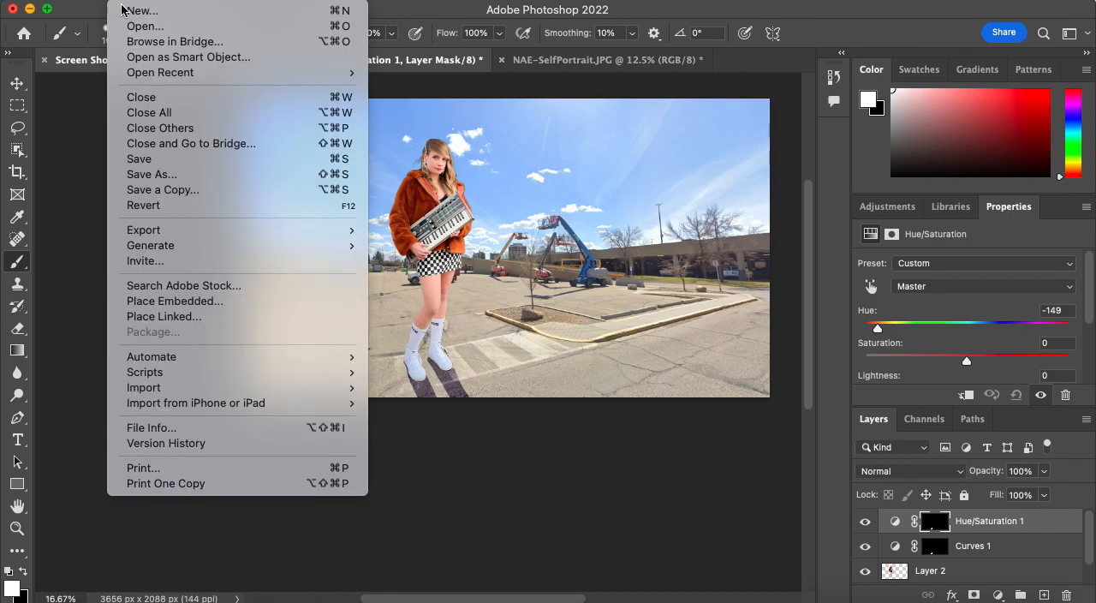
pyautogui.click(147, 177)
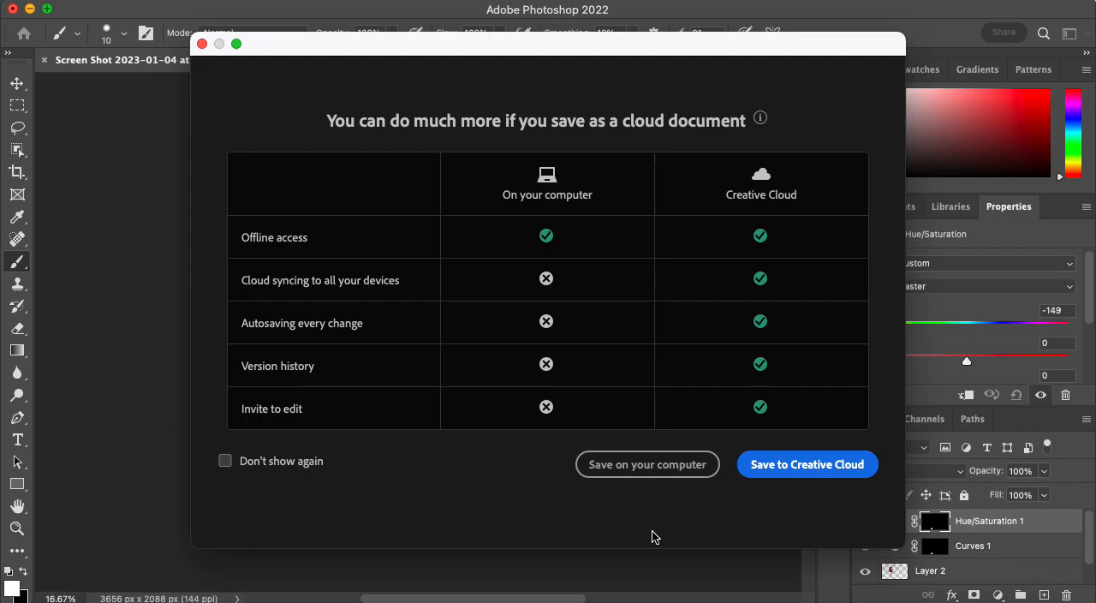
pyautogui.click(608, 468)
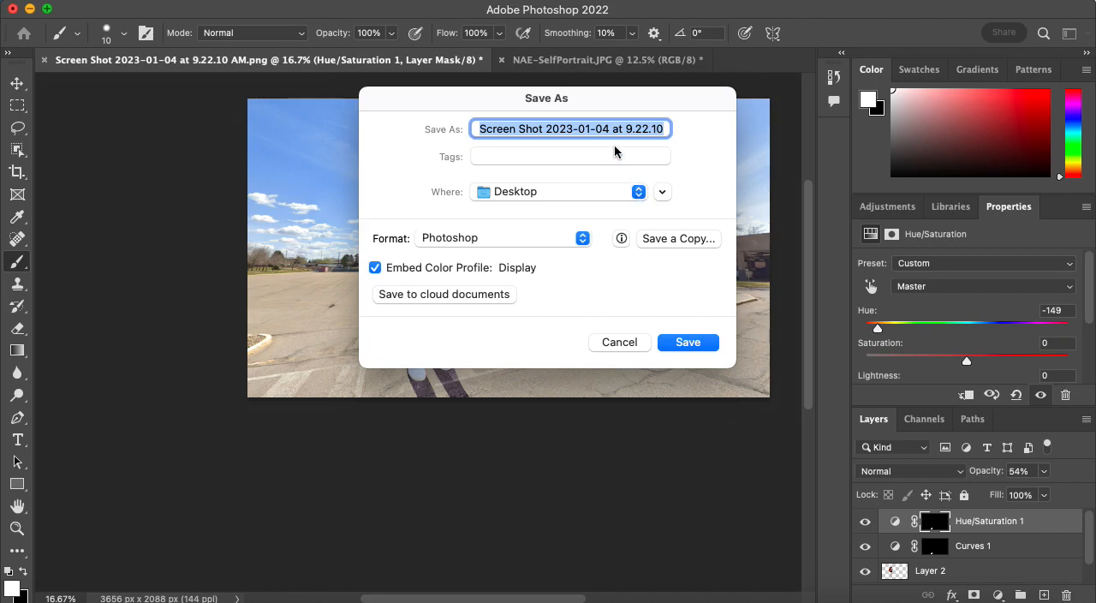
pyautogui.write('NAE-Demo-')
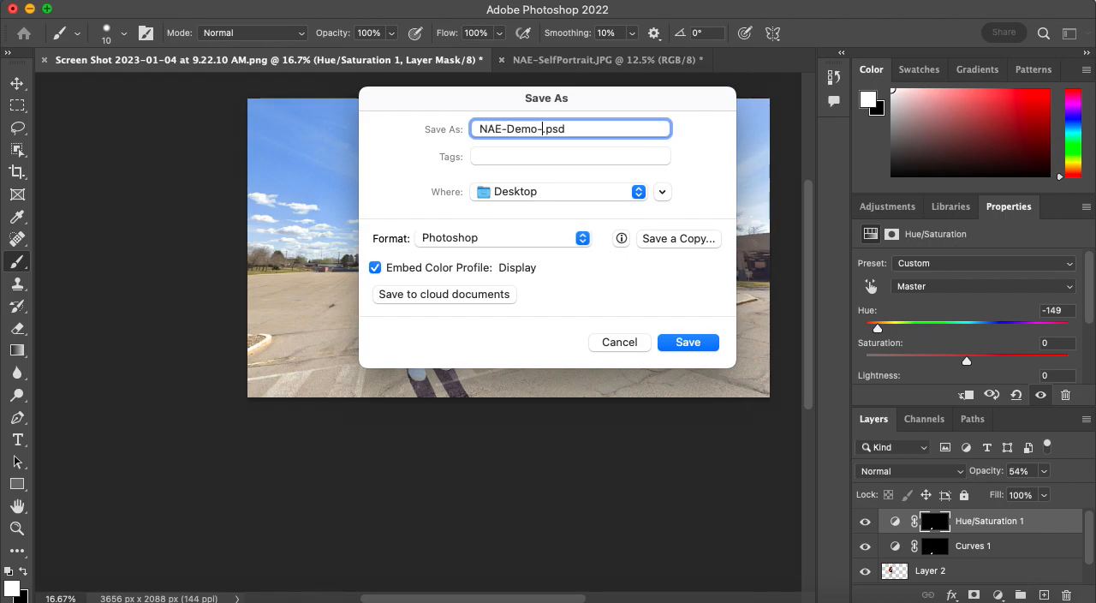
pyautogui.write('BSRoadTrip')
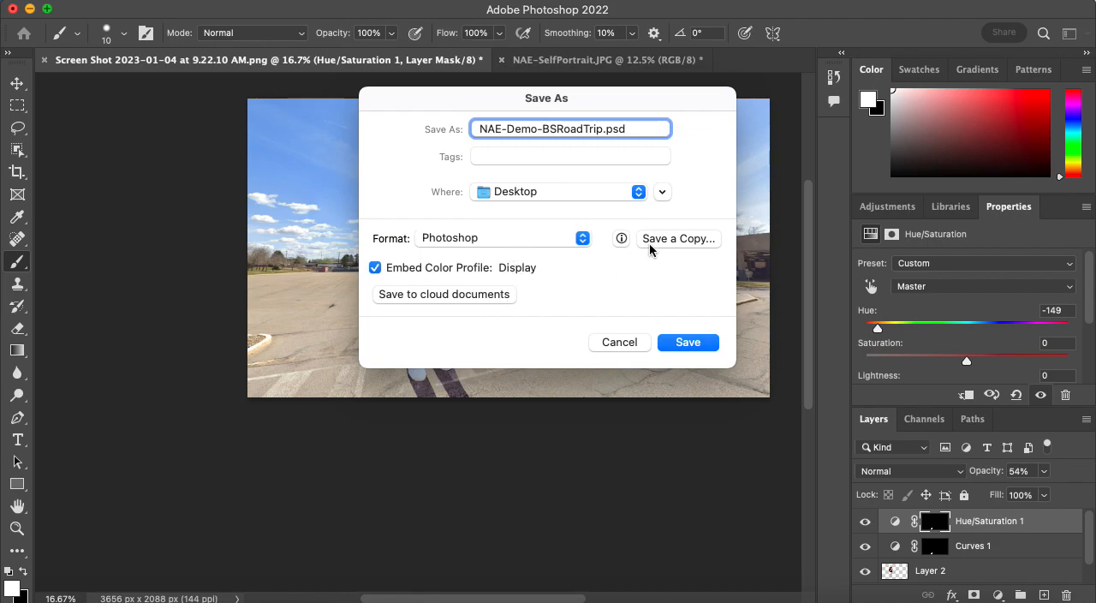
pyautogui.click(694, 343)
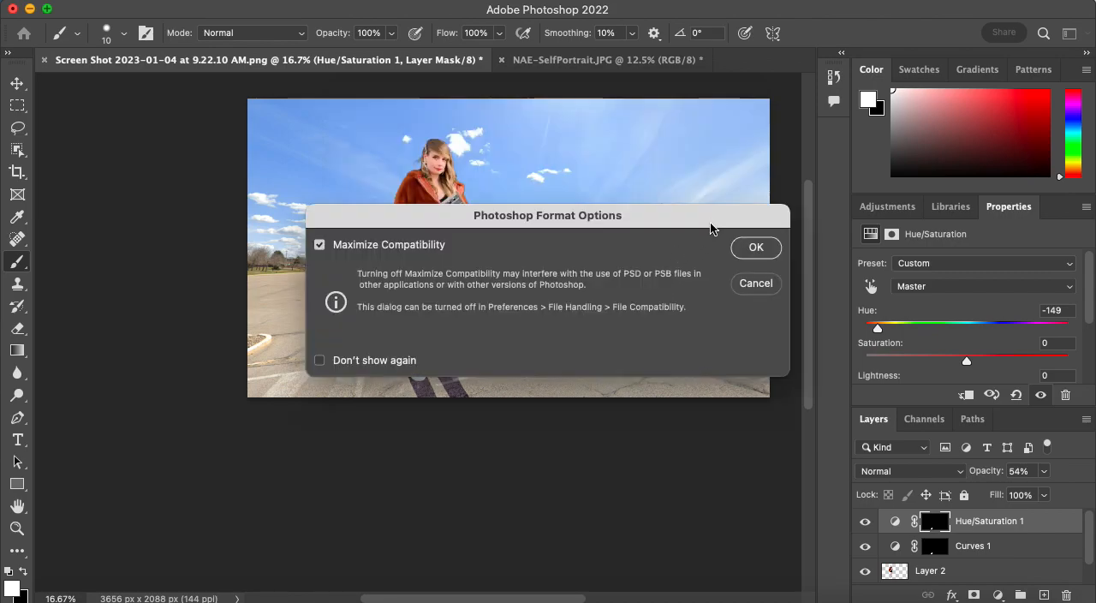
pyautogui.click(773, 248)
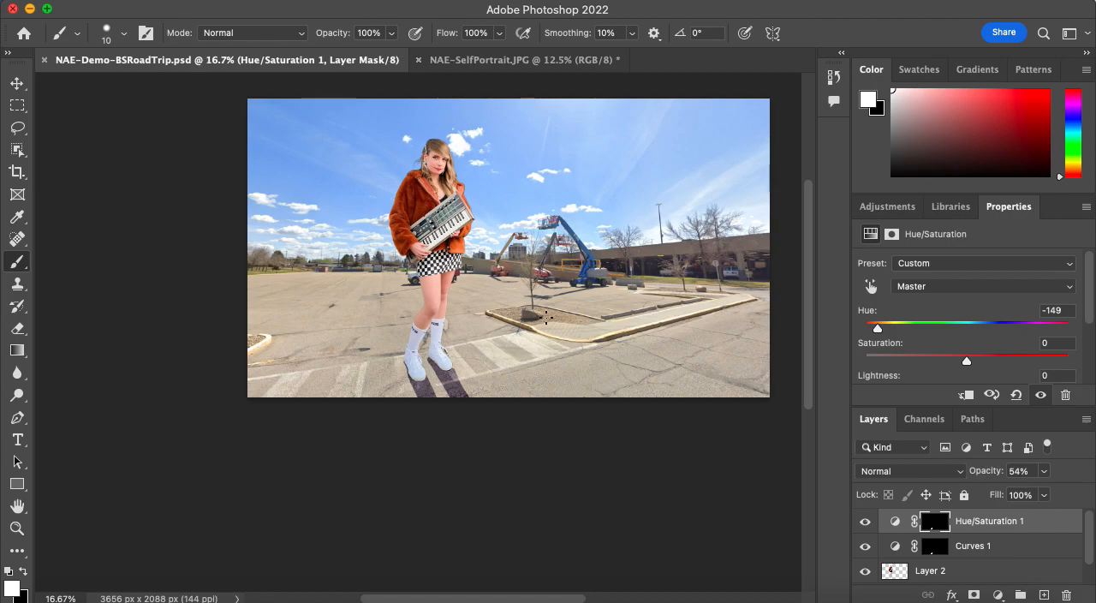
# Start saving a copy of the composite on the computer, and choose JPEG as the copy's format.
pyautogui.click(102, 4)
pyautogui.click(140, 174)
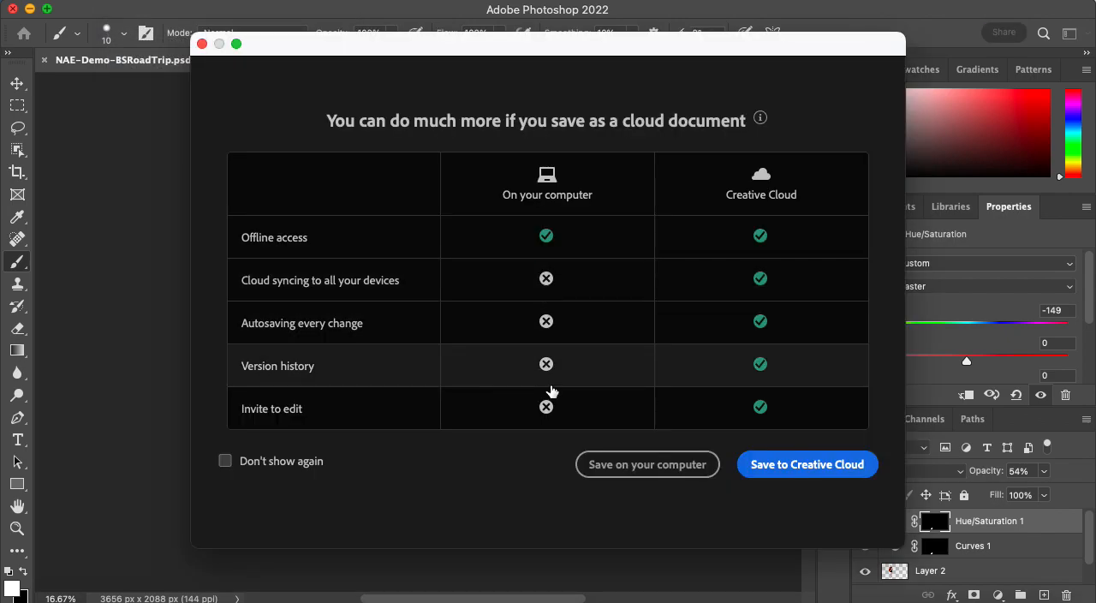
pyautogui.click(634, 464)
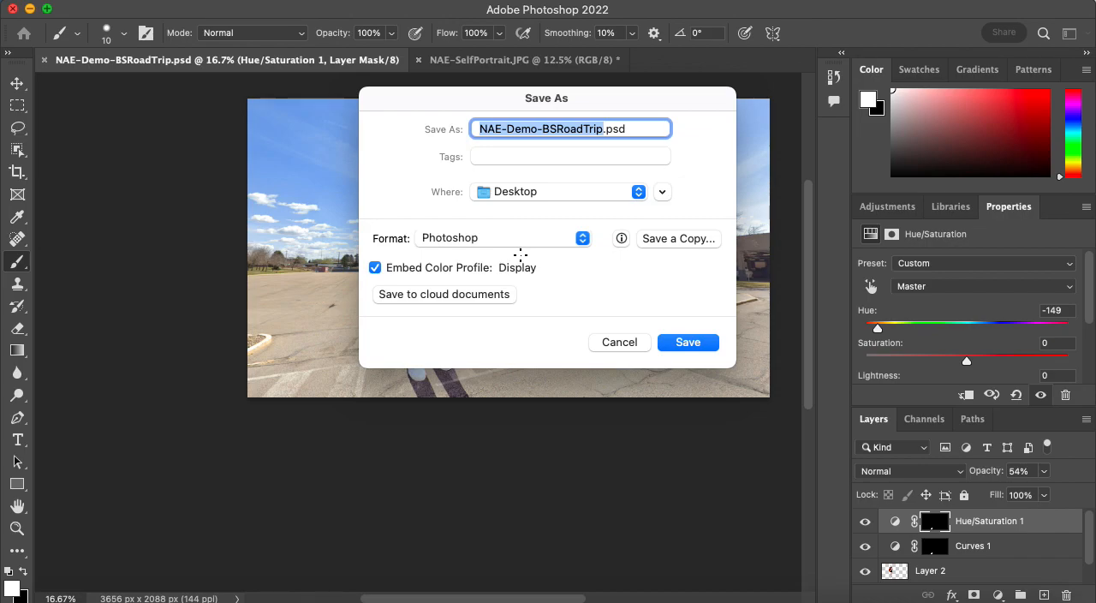
pyautogui.click(517, 241)
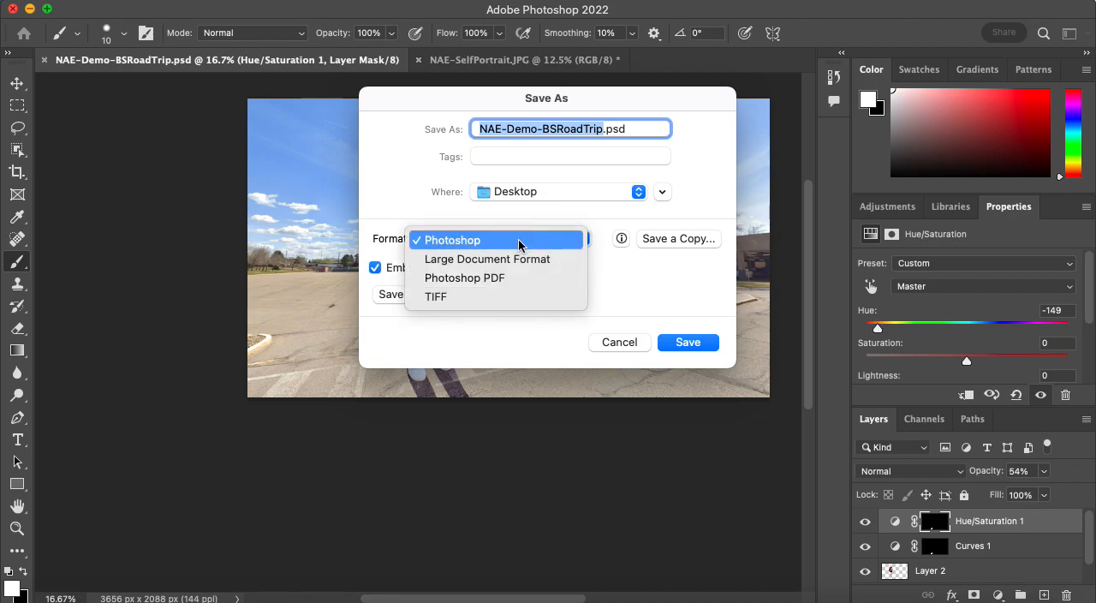
pyautogui.click(702, 256)
pyautogui.click(476, 243)
pyautogui.click(405, 219)
pyautogui.click(694, 240)
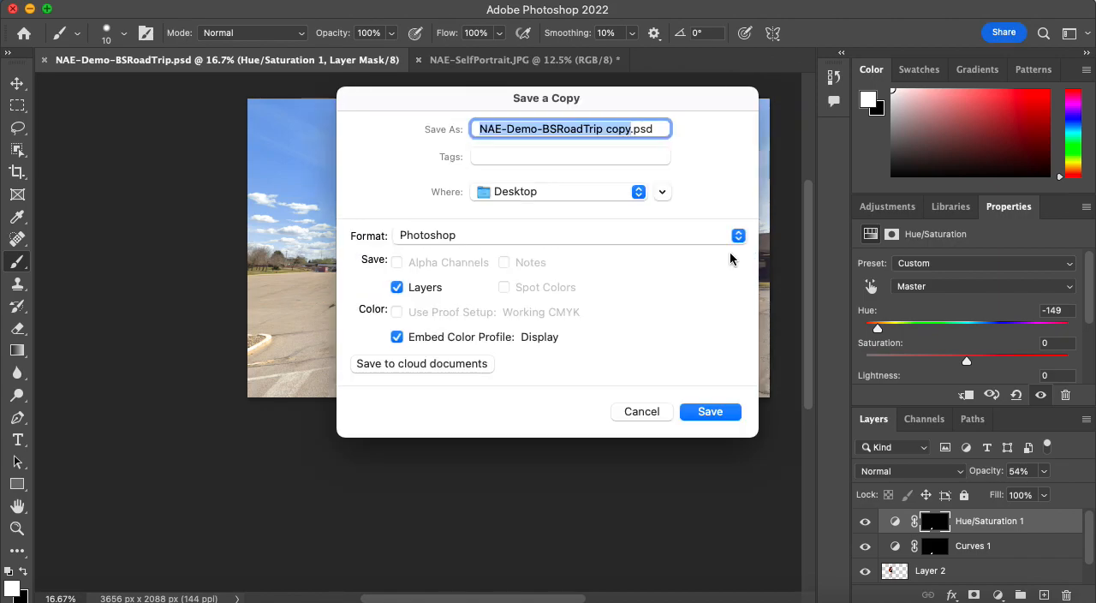
pyautogui.click(438, 237)
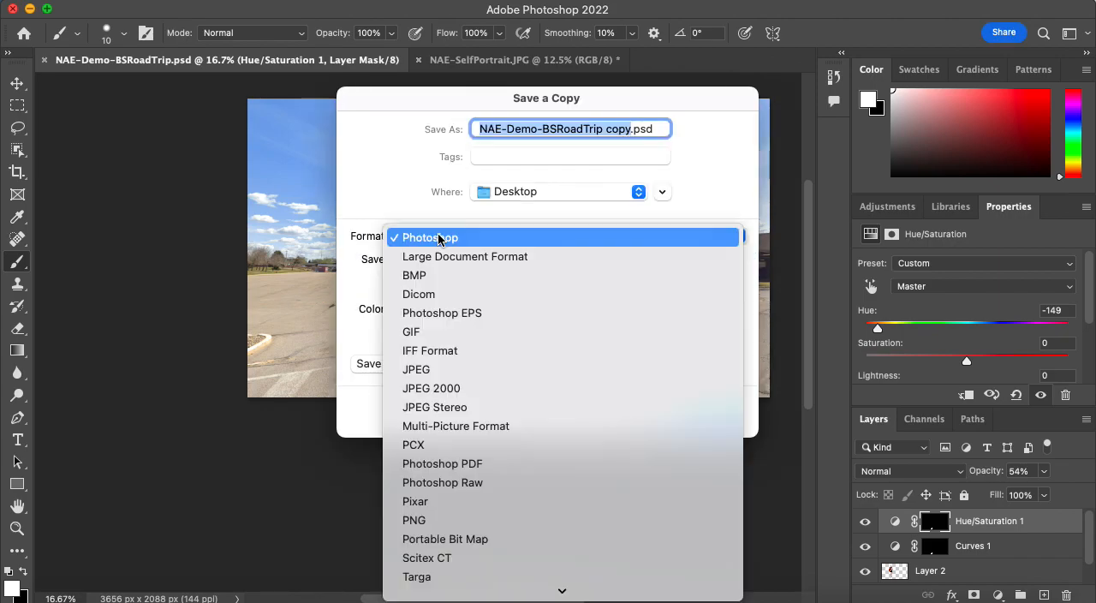
pyautogui.click(442, 371)
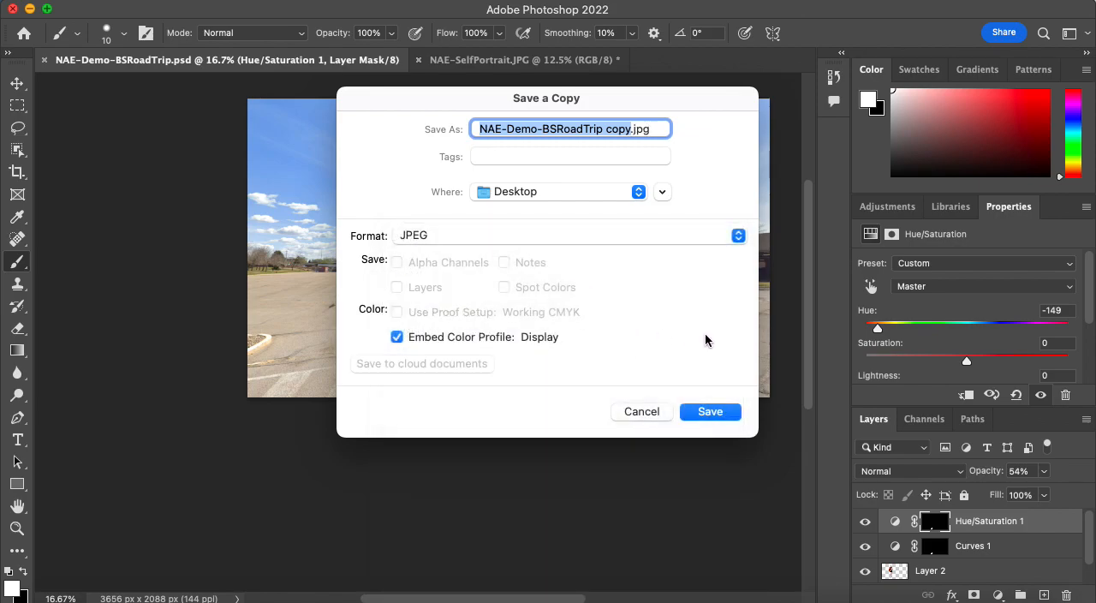
# Name the copy NAE-Demo-BSRoadTrip.jpg without the word "copy", and save it to the Desktop with JPEG quality 12.
pyautogui.click(634, 129)
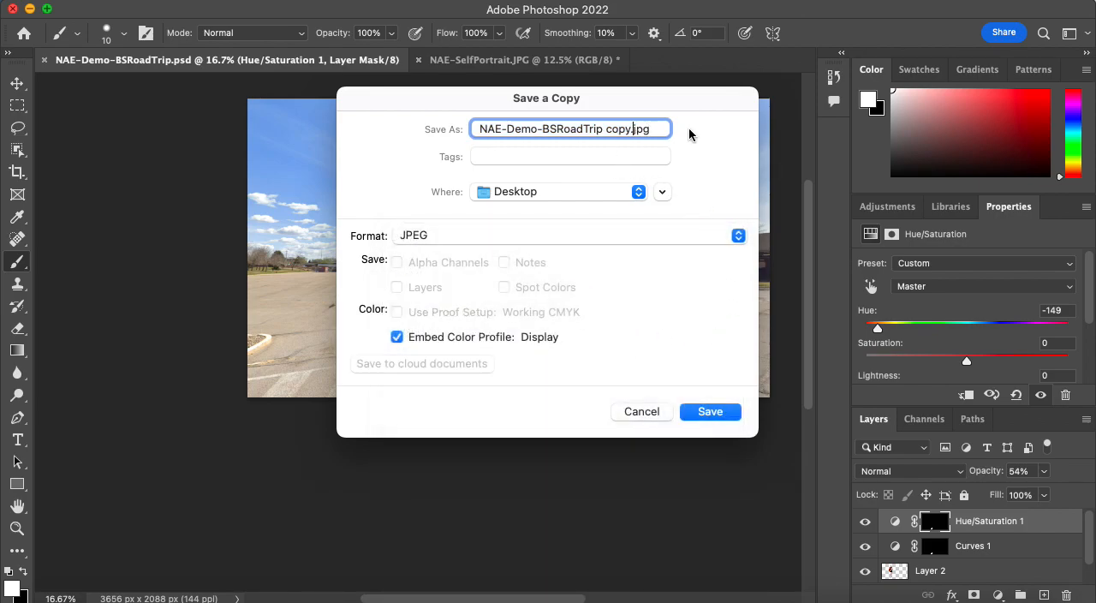
pyautogui.press('BackSpace')
pyautogui.press('BackSpace')
pyautogui.press('BackSpace')
pyautogui.press('BackSpace')
pyautogui.press('BackSpace')
pyautogui.click(721, 412)
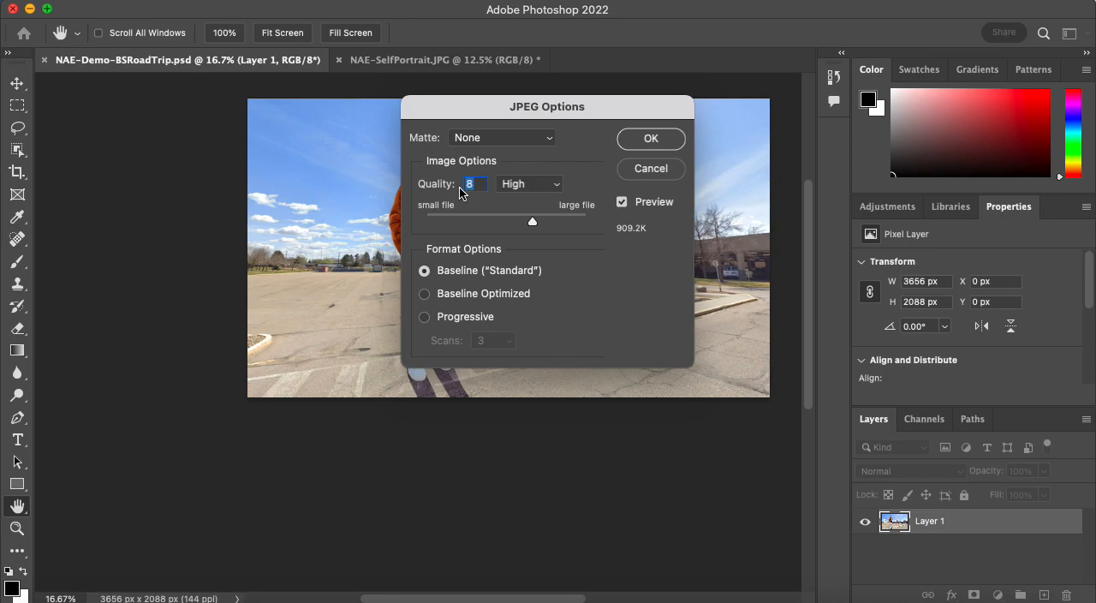
pyautogui.write('12')
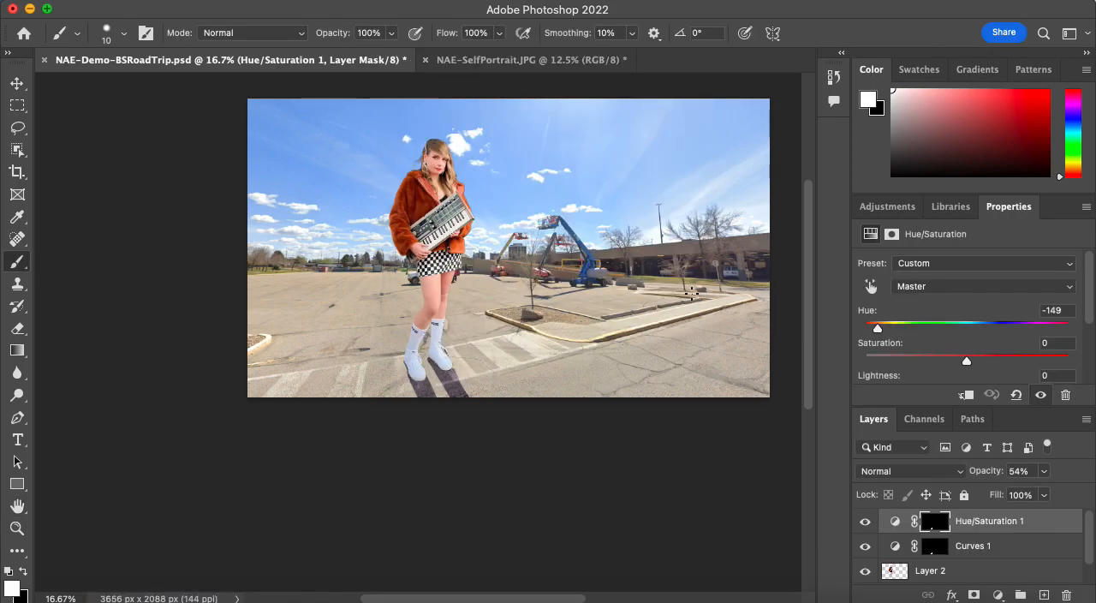
# Save the layered NAE-Demo-BSRoadTrip.psd again, and quit the program without saving changes to NAE-SelfPortrait.JPG.
pyautogui.hotkey('ctrl', 's')
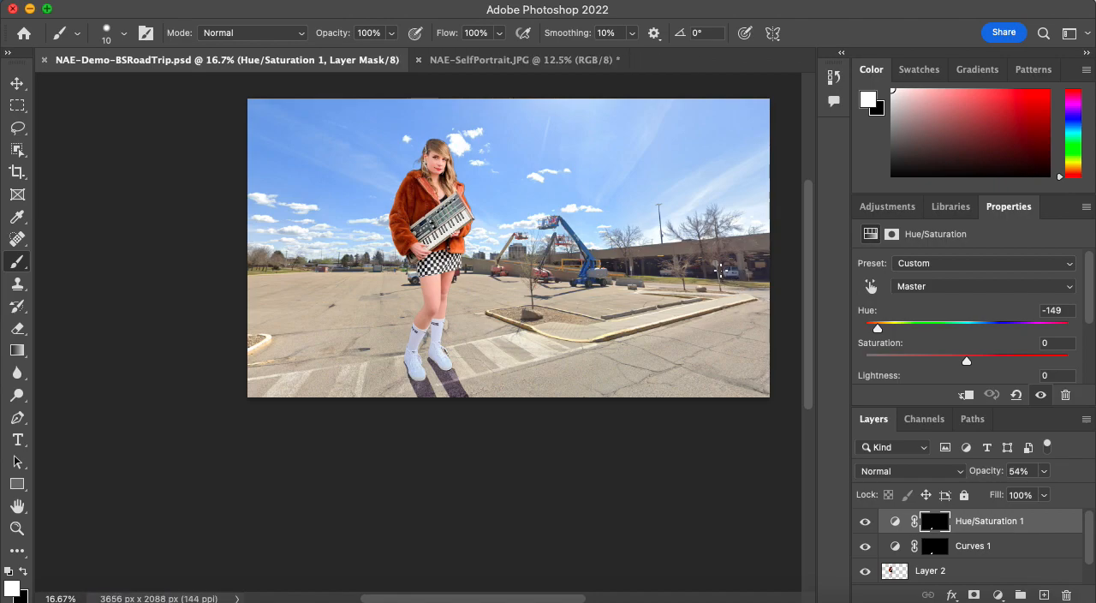
pyautogui.click(453, 58)
pyautogui.click(282, 65)
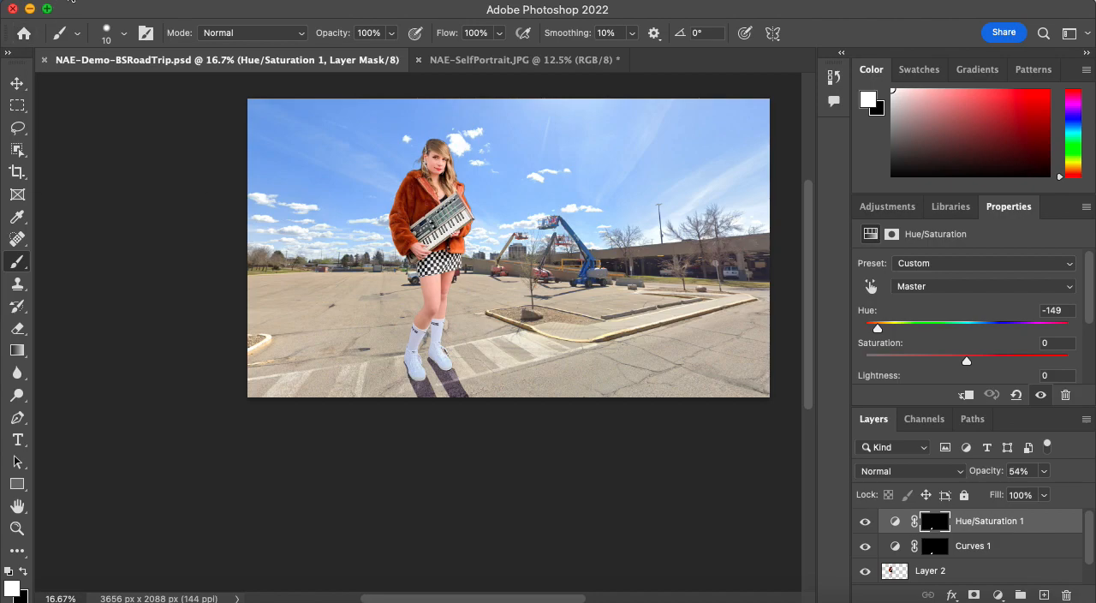
pyautogui.click(72, 1)
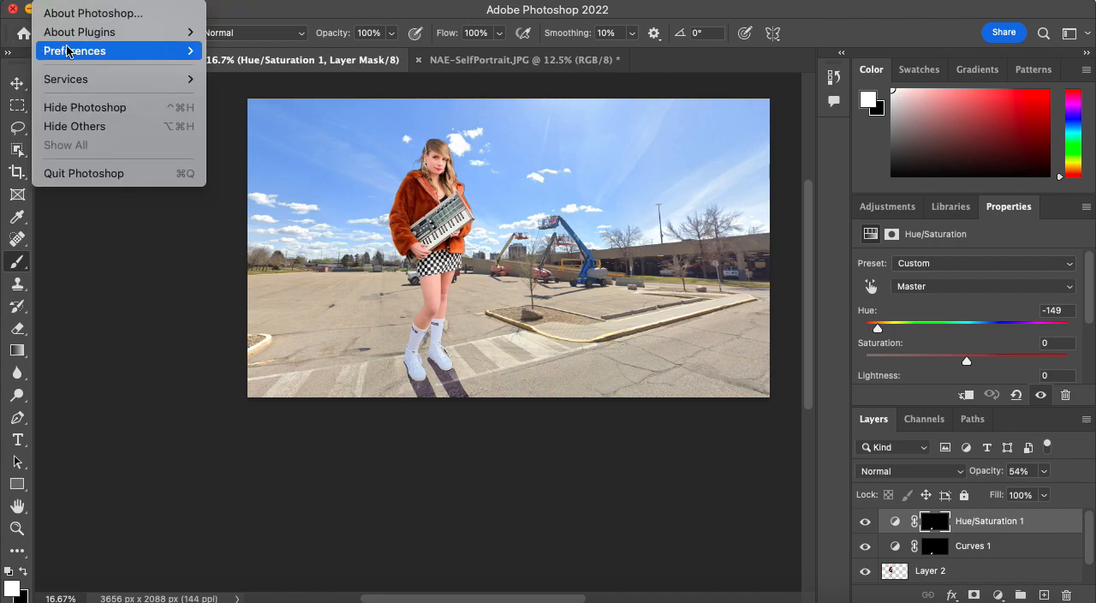
pyautogui.click(87, 173)
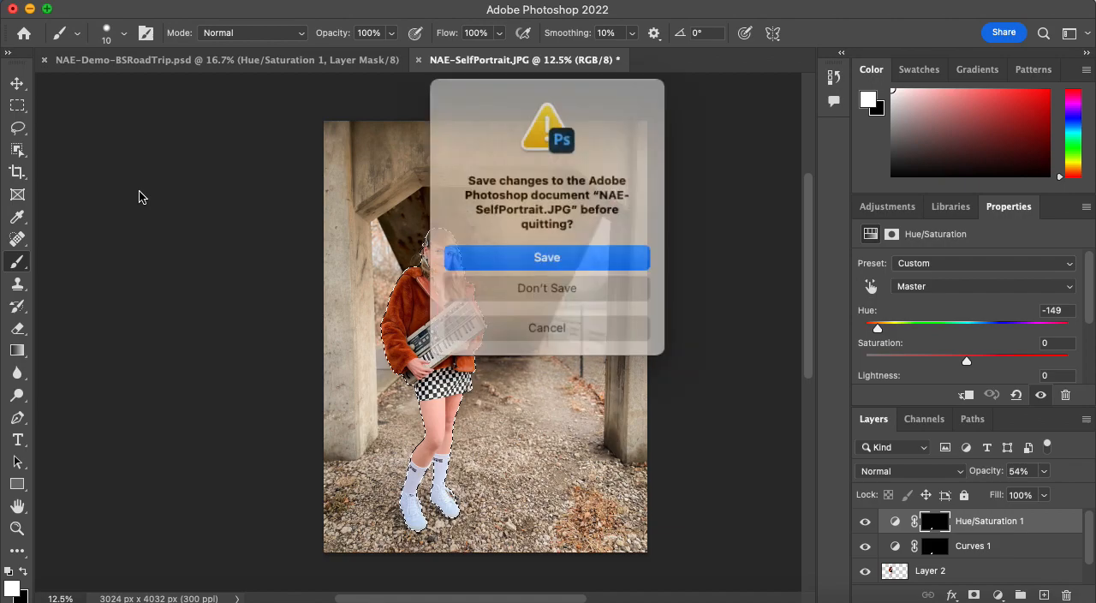
pyautogui.click(567, 283)
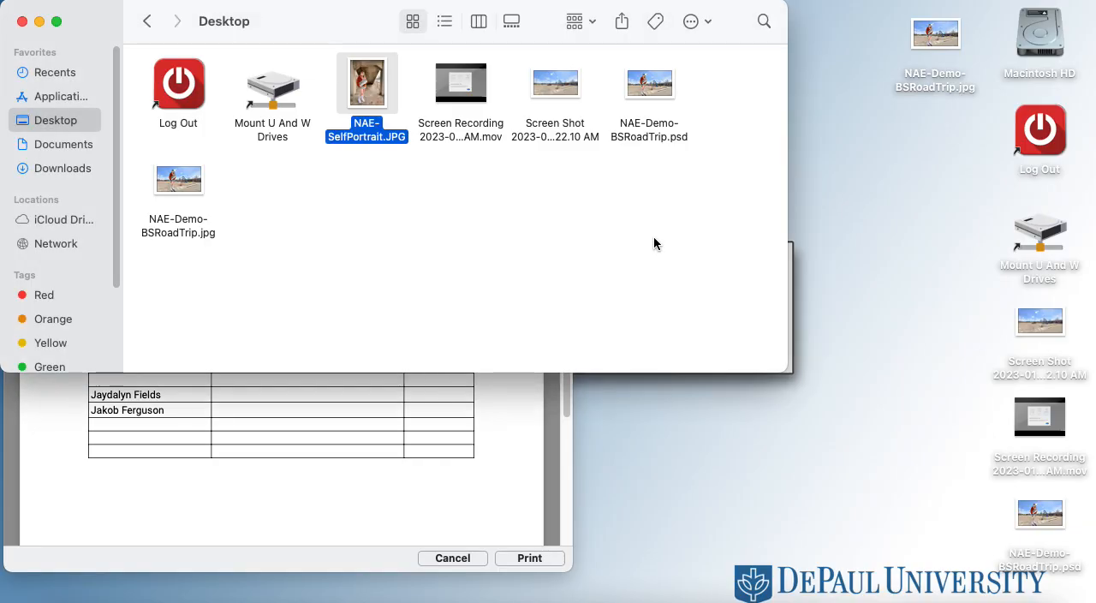
pyautogui.moveTo(210, 17); pyautogui.dragTo(383, 116)
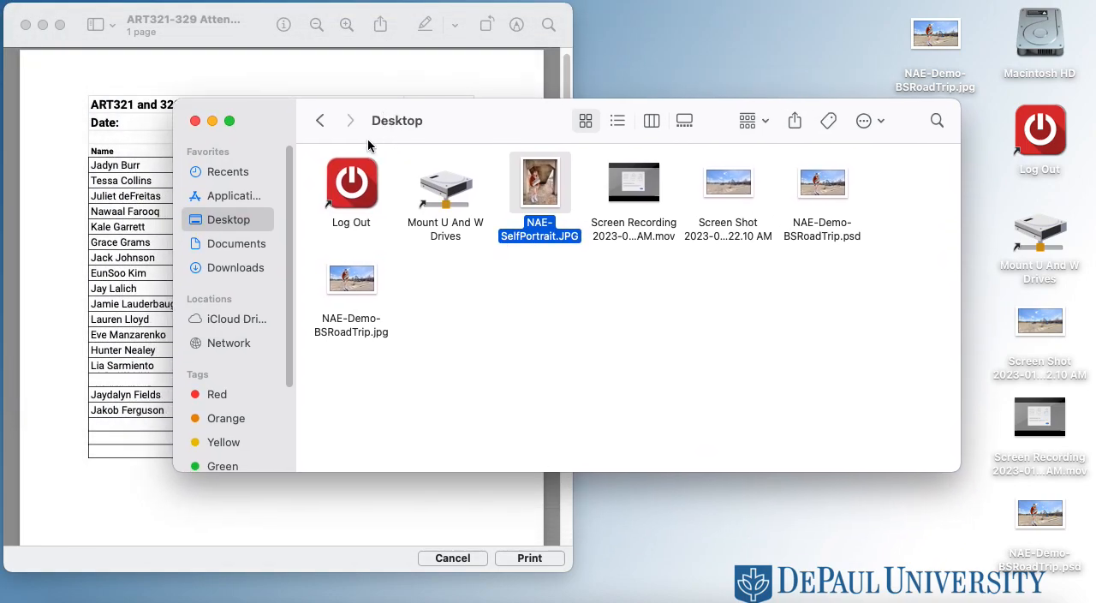